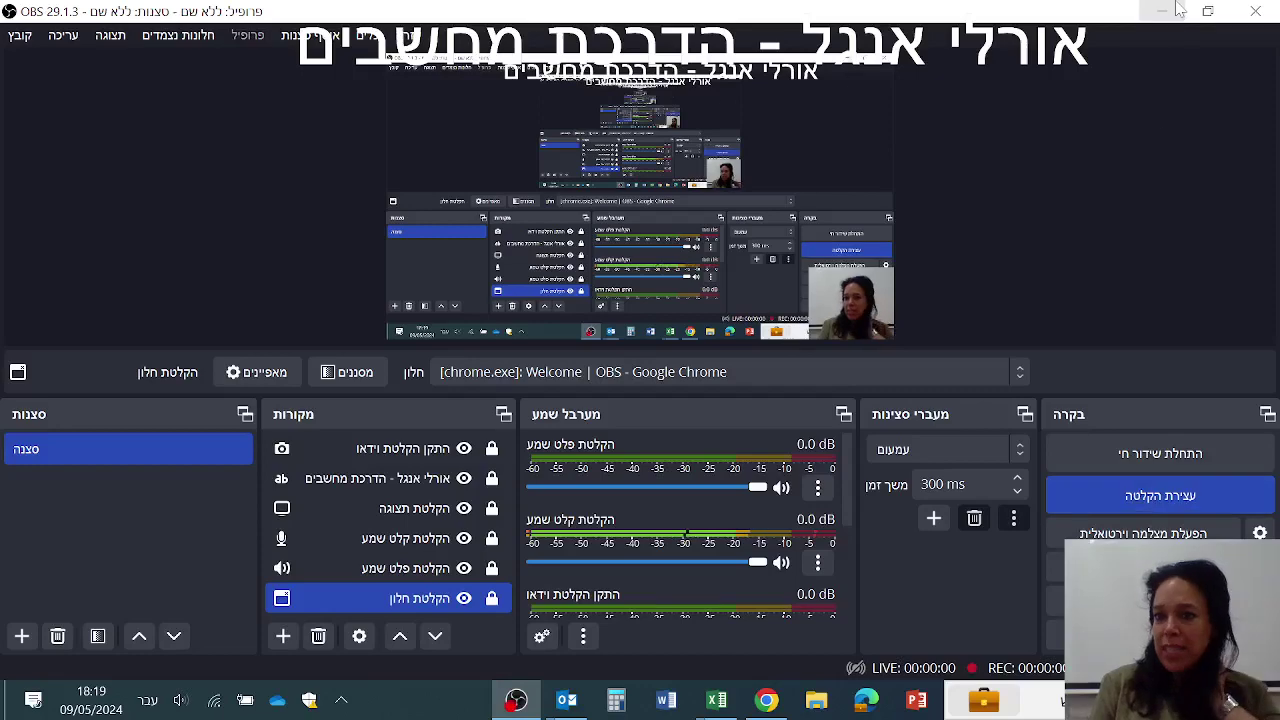
# Start the OBS recording and minimise OBS so the Excel arithmetic exercise sheet shows
pyautogui.click(1160, 11)
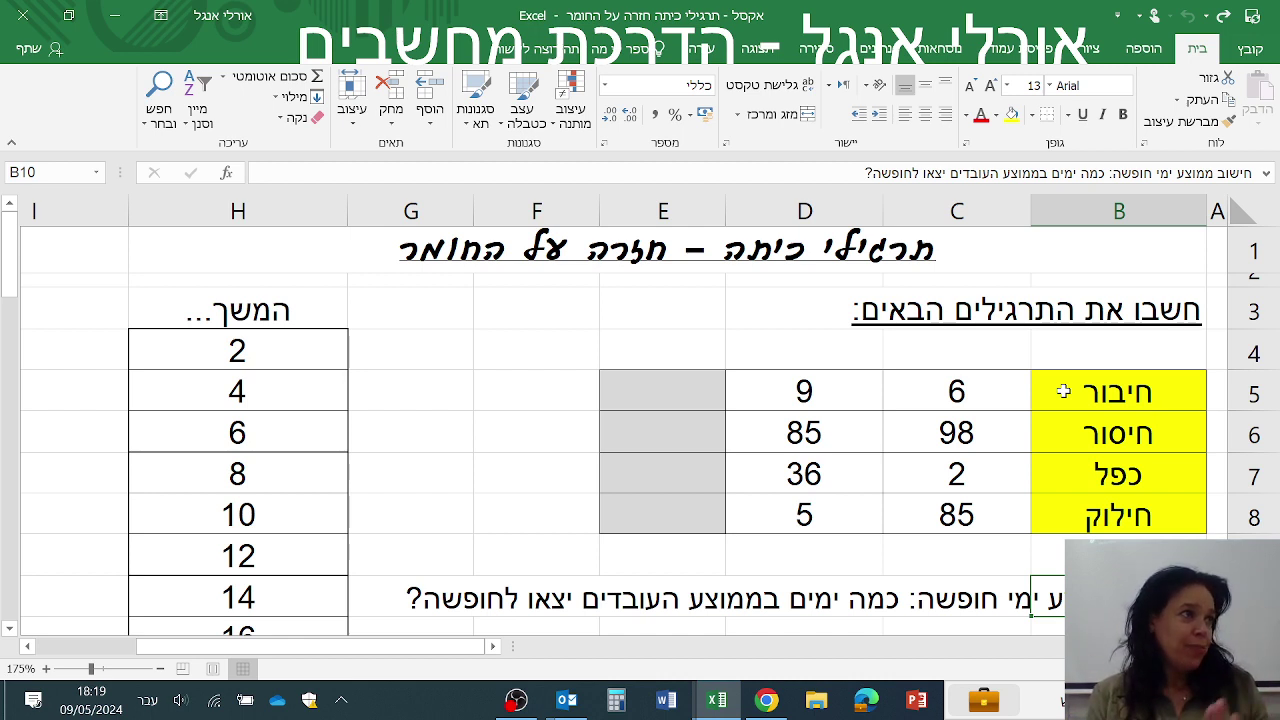
# Enter =C5+D5 in E5 to get the addition answer 15
pyautogui.click(625, 401)
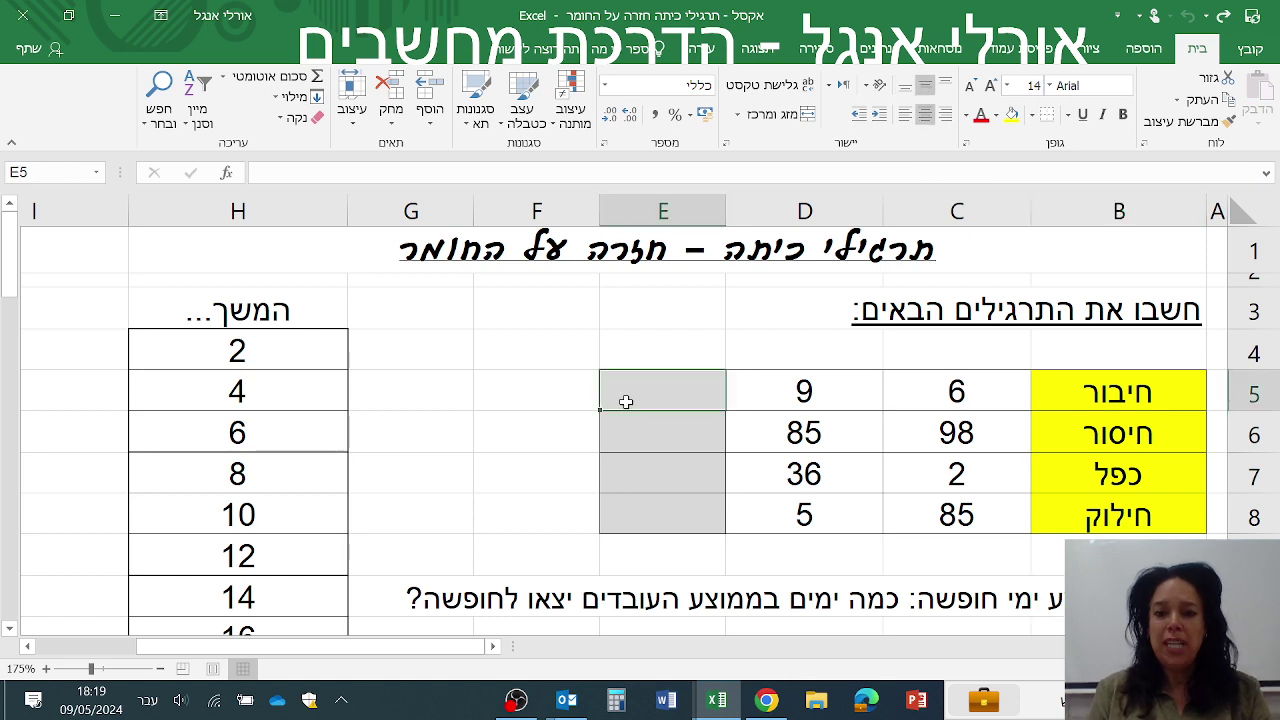
pyautogui.write('=')
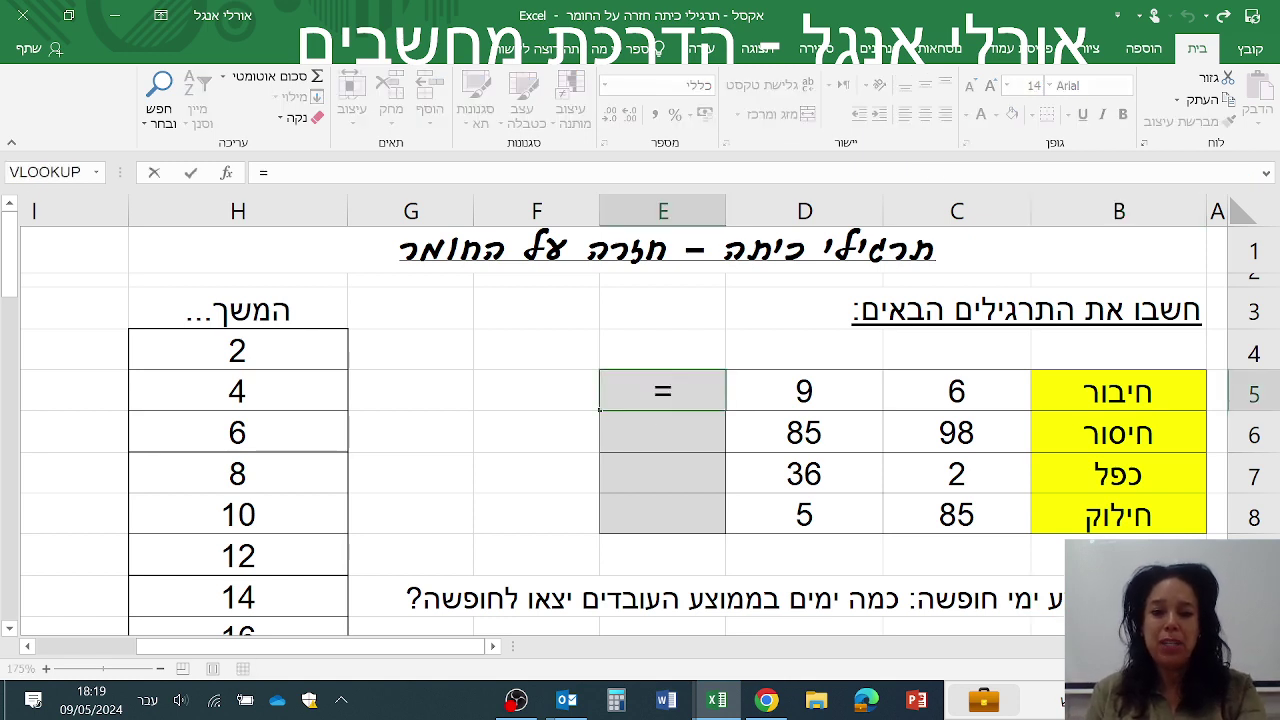
pyautogui.click(970, 390)
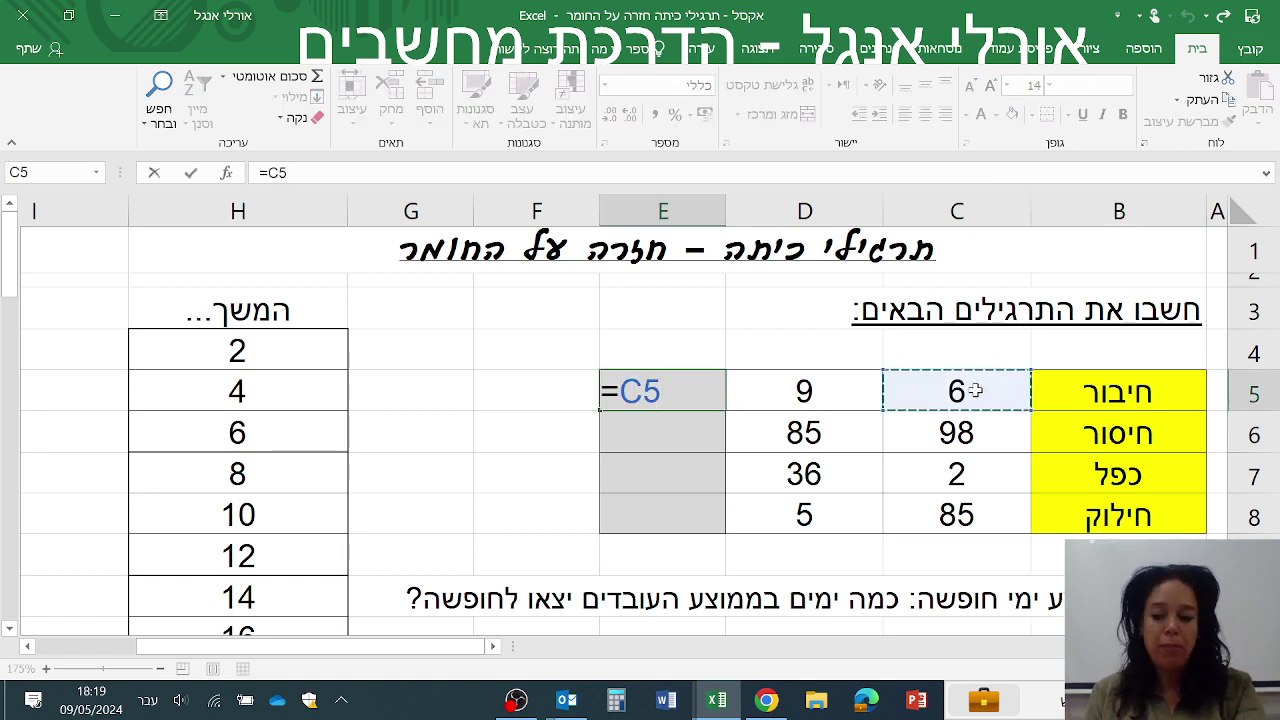
pyautogui.write('+')
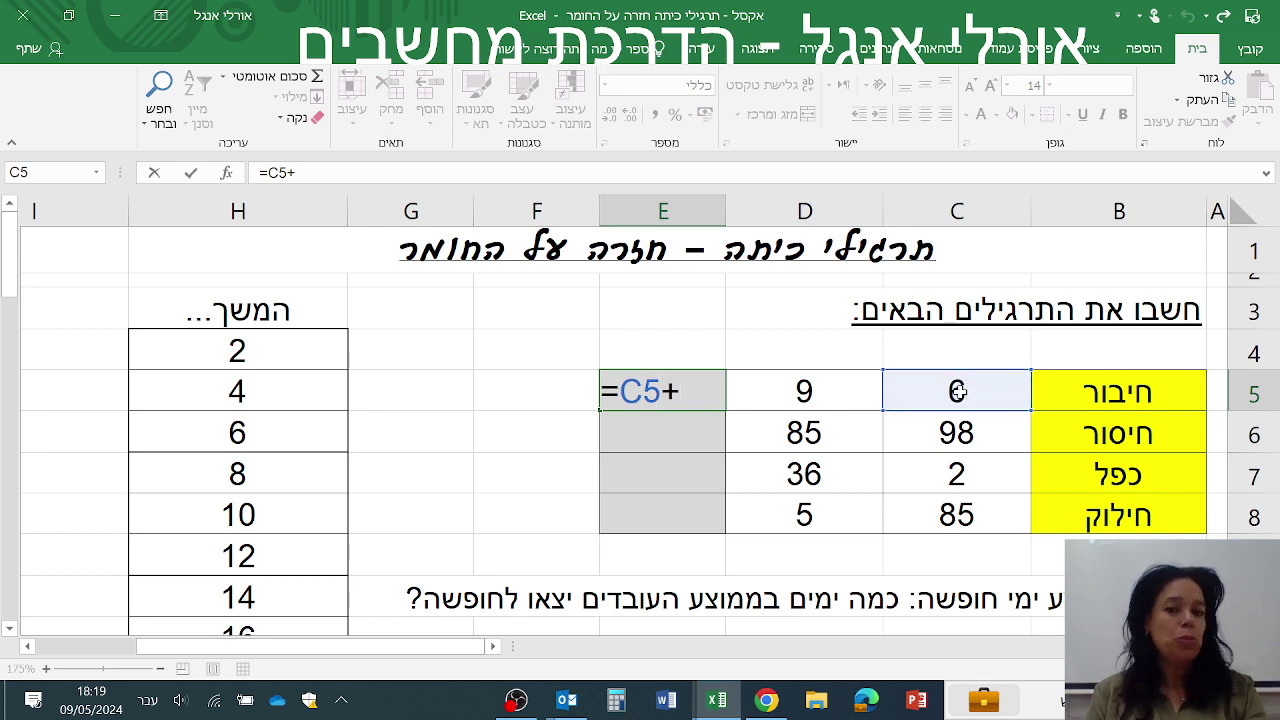
pyautogui.click(817, 396)
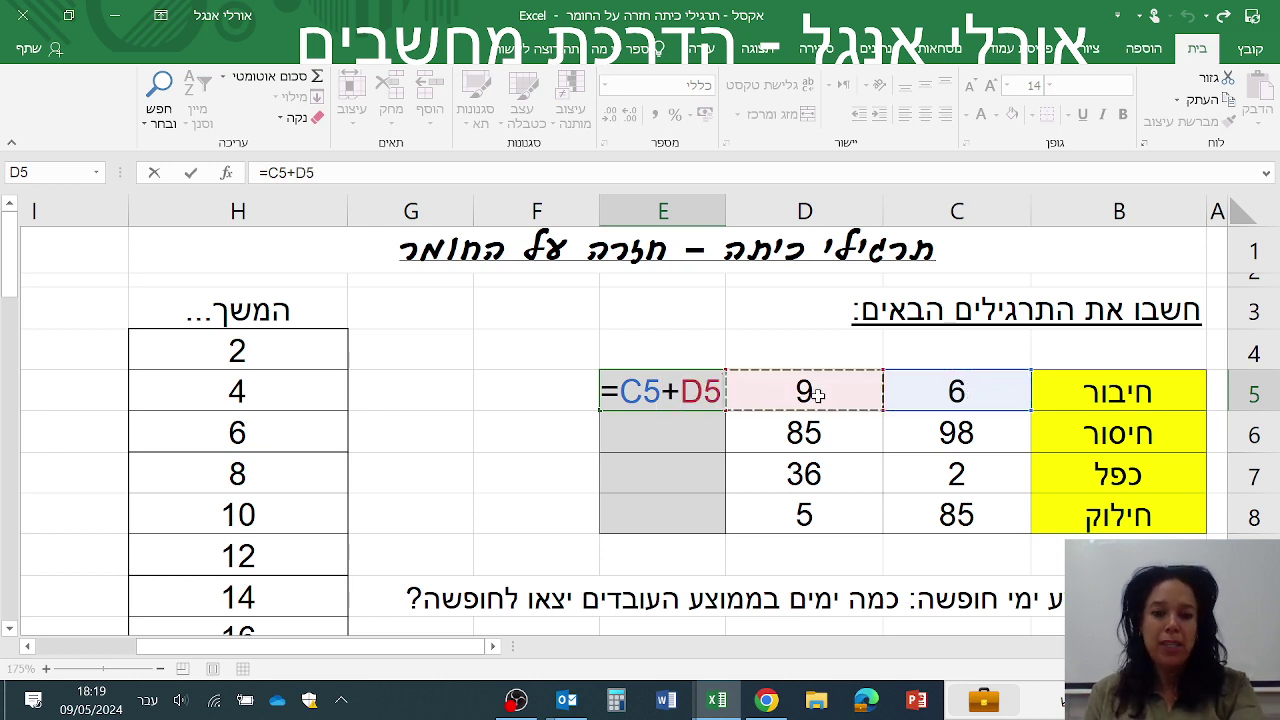
pyautogui.press('Return')
# Enter =C6-D6 in E6 to get the subtraction answer 13
pyautogui.write('=')
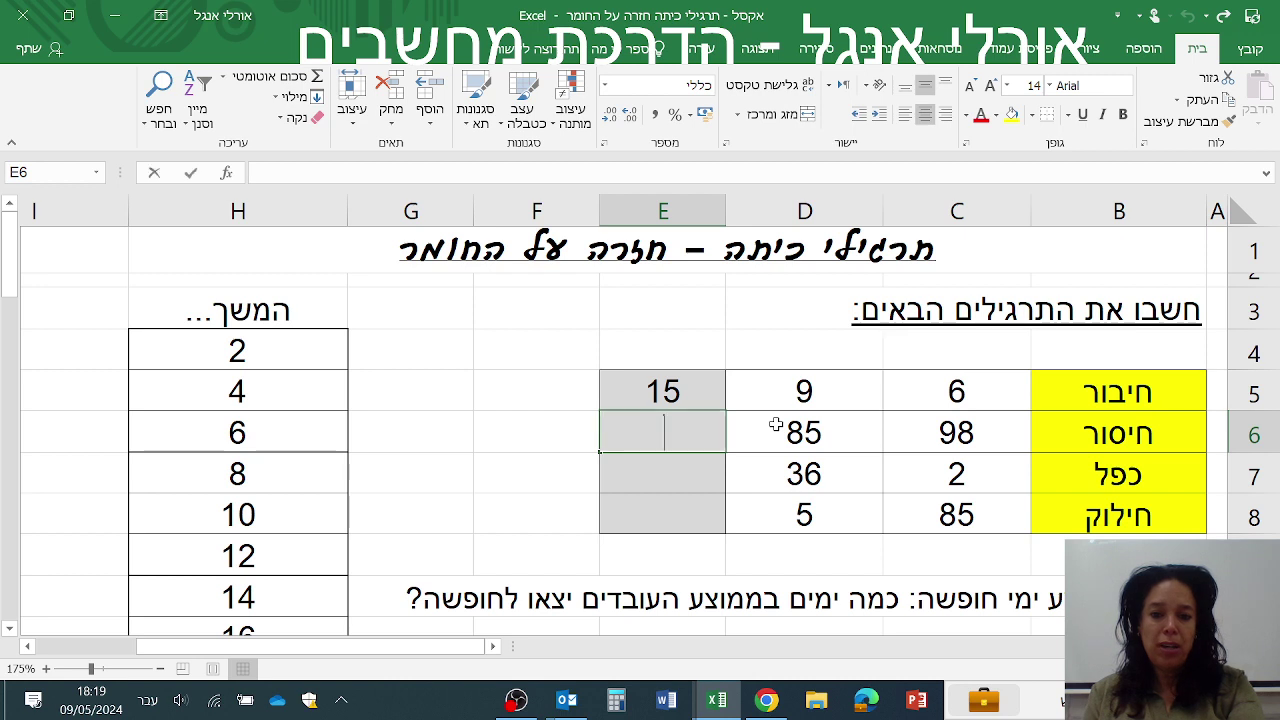
pyautogui.click(906, 436)
pyautogui.write('-')
pyautogui.click(817, 432)
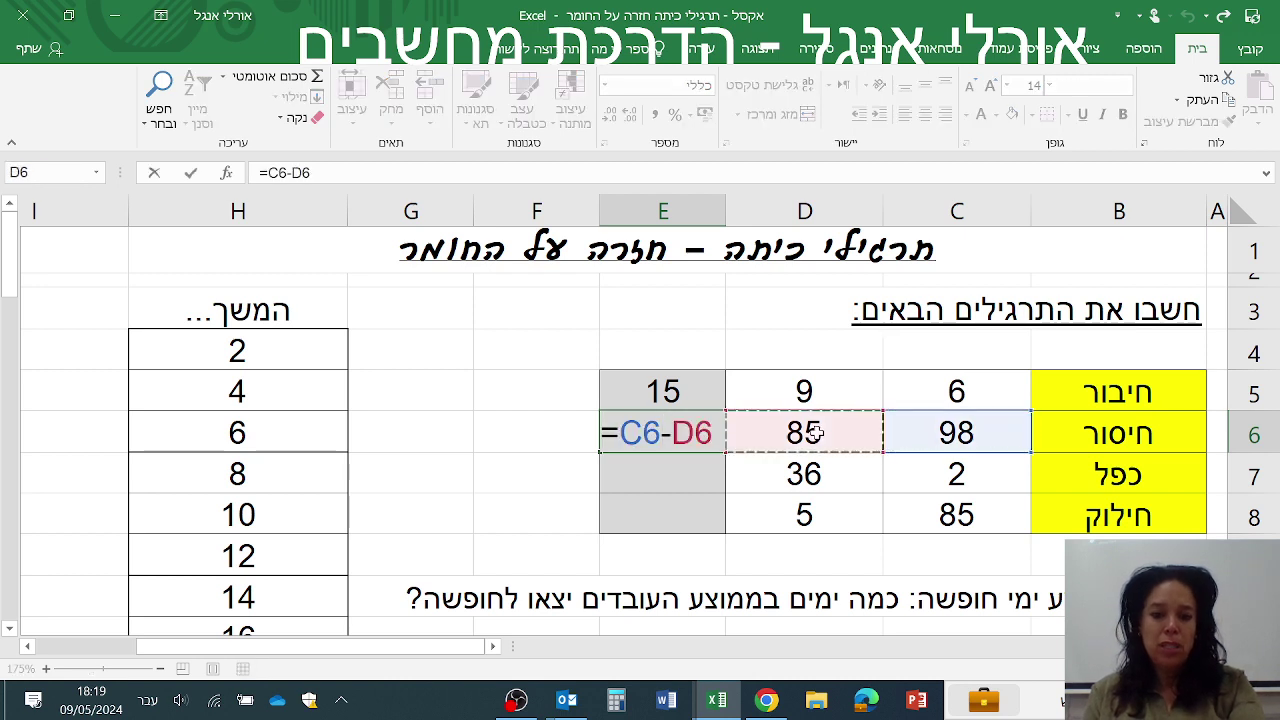
pyautogui.press('Return')
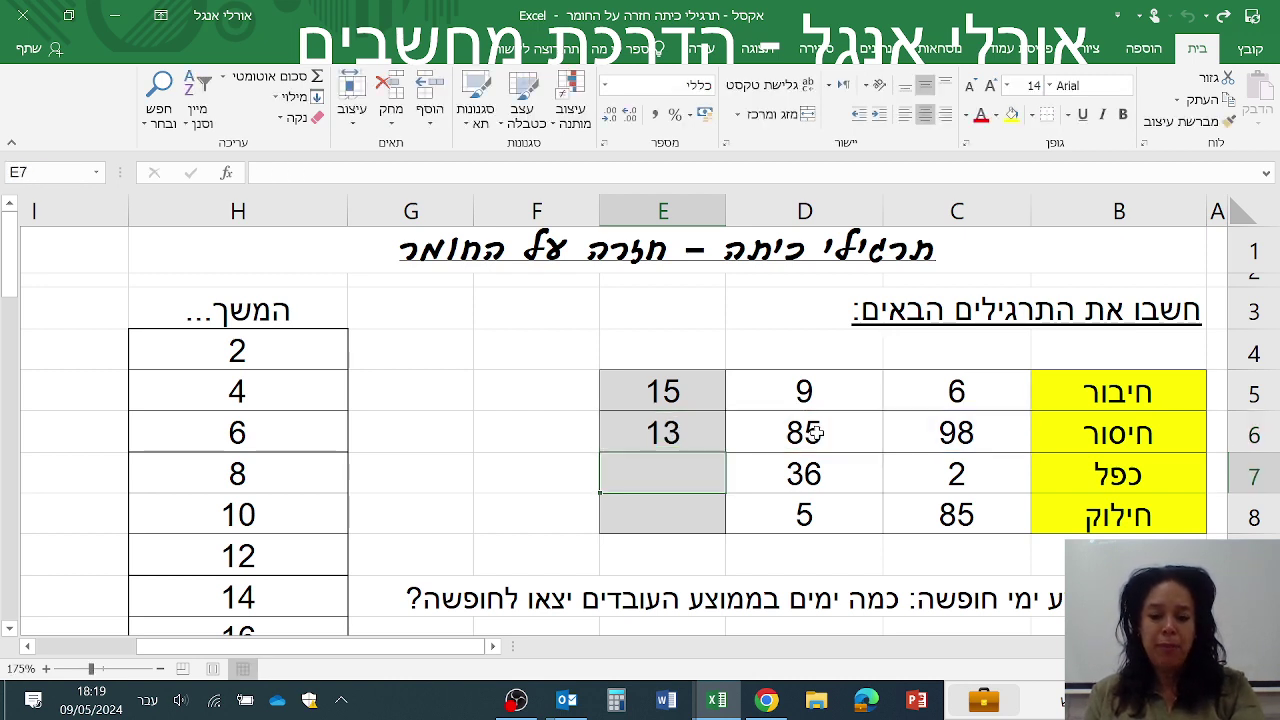
# Build the multiplication formula =C7*D7 in E7
pyautogui.write('=')
pyautogui.click(957, 476)
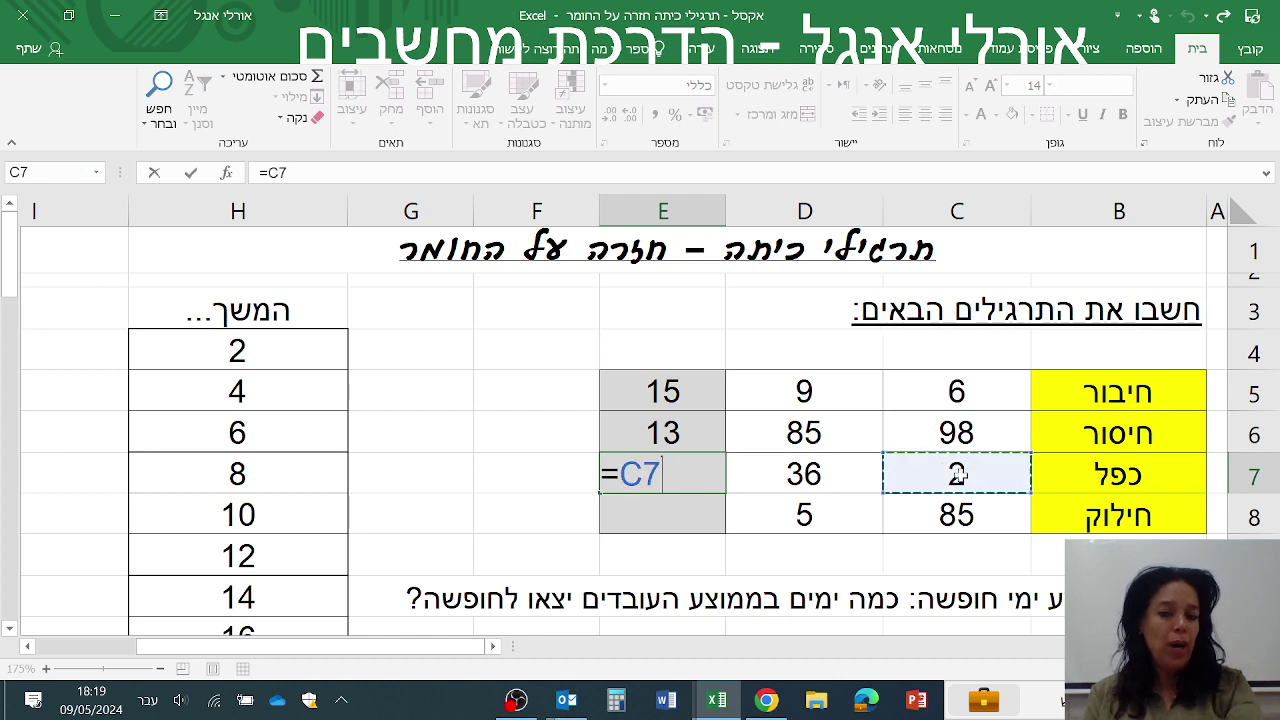
pyautogui.write('*')
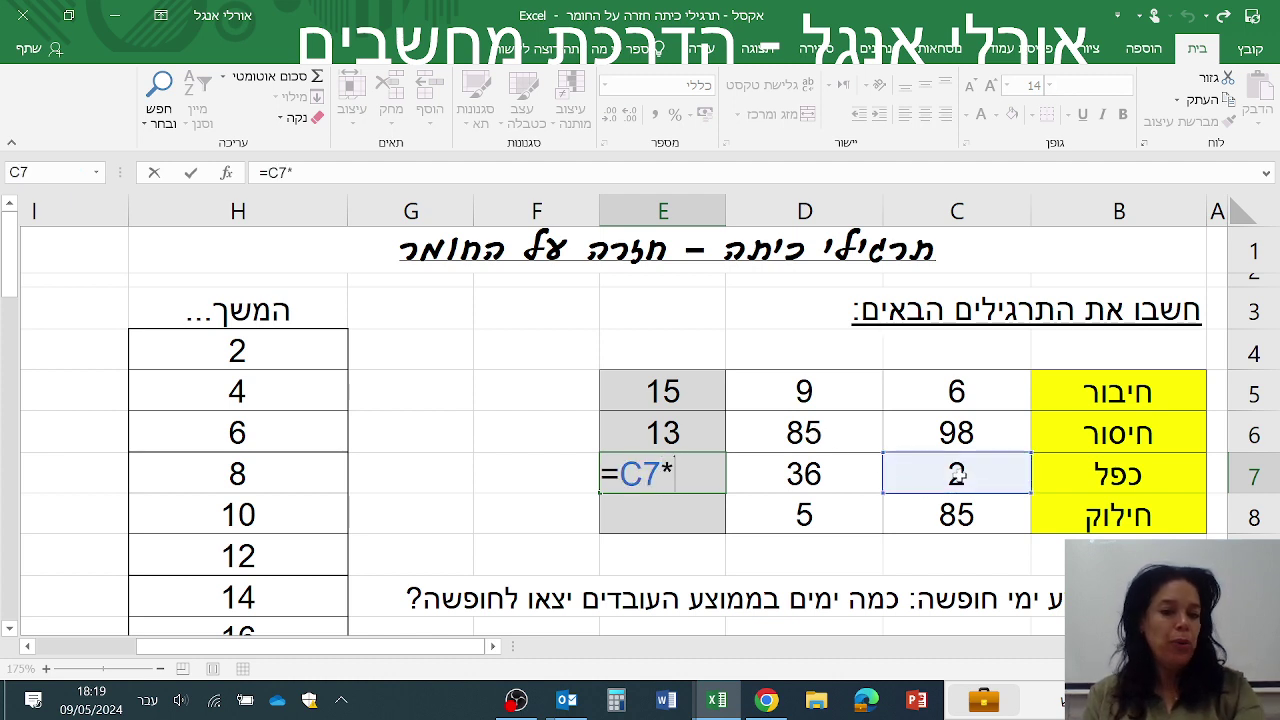
pyautogui.click(817, 483)
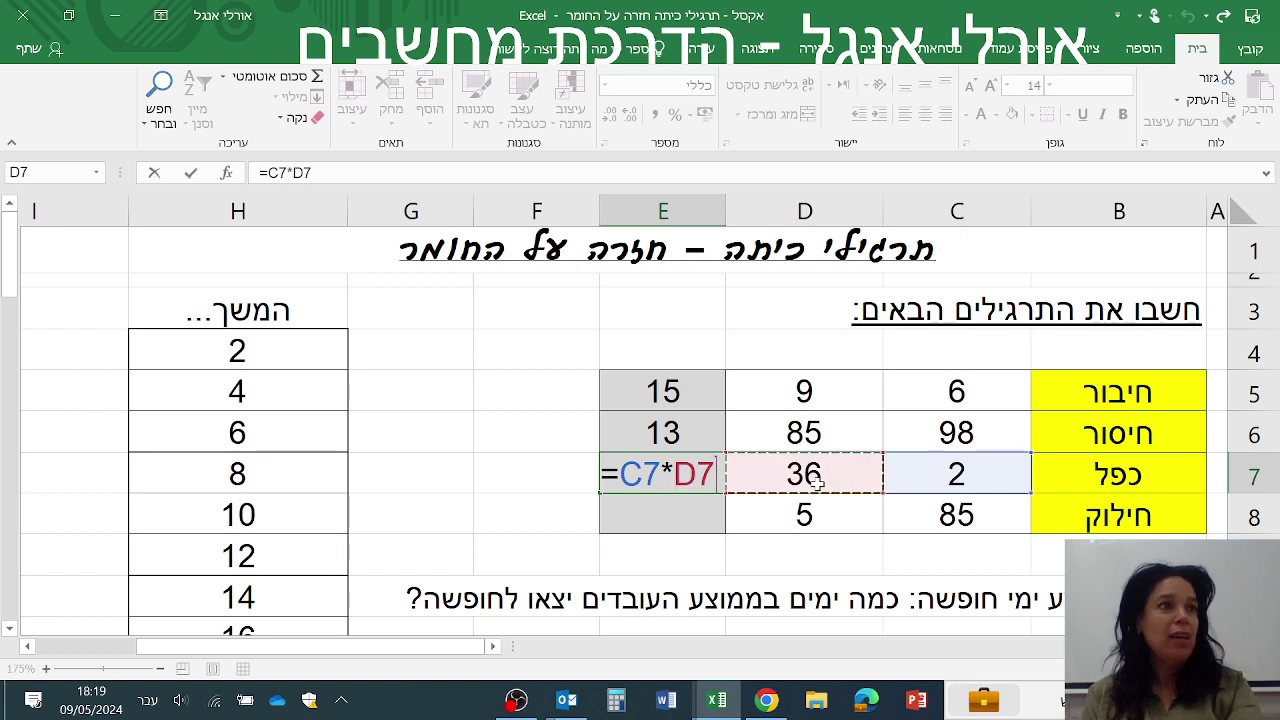
# Commit E7's product 72, then enter =C8/D8 in E8 for the division answer 17
pyautogui.press('Return')
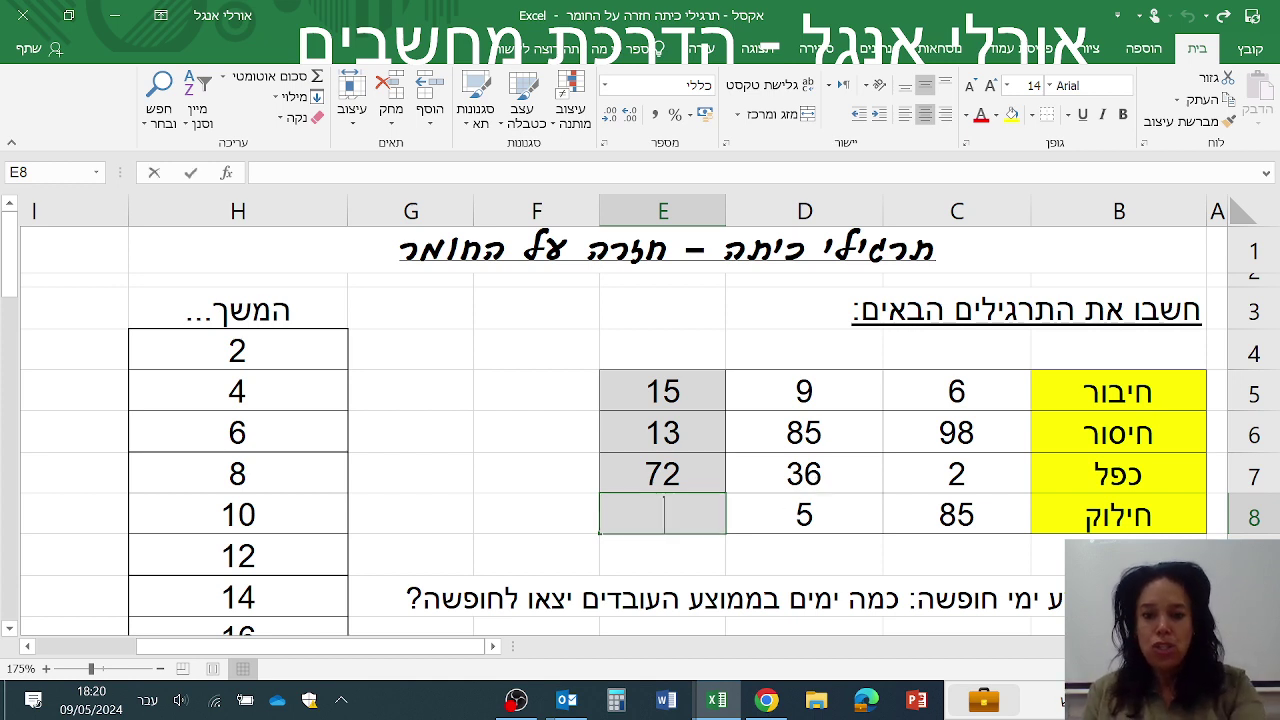
pyautogui.write('=')
pyautogui.click(964, 520)
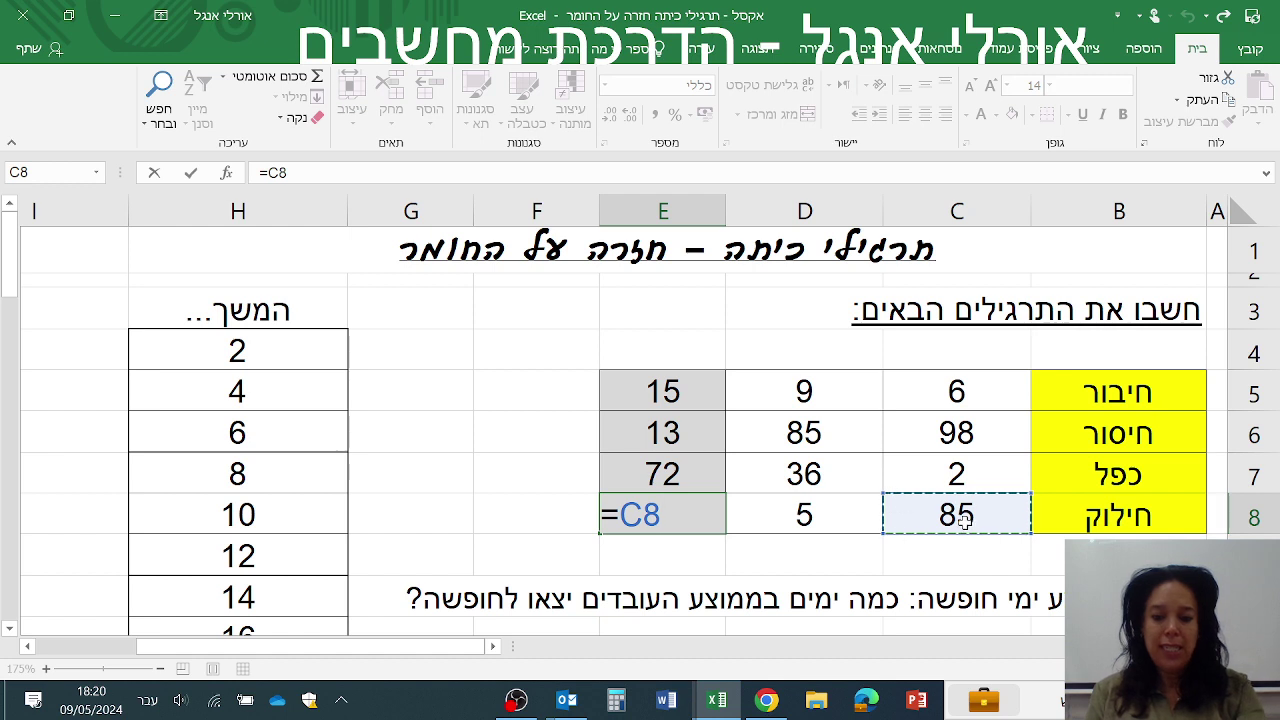
pyautogui.write('Q')
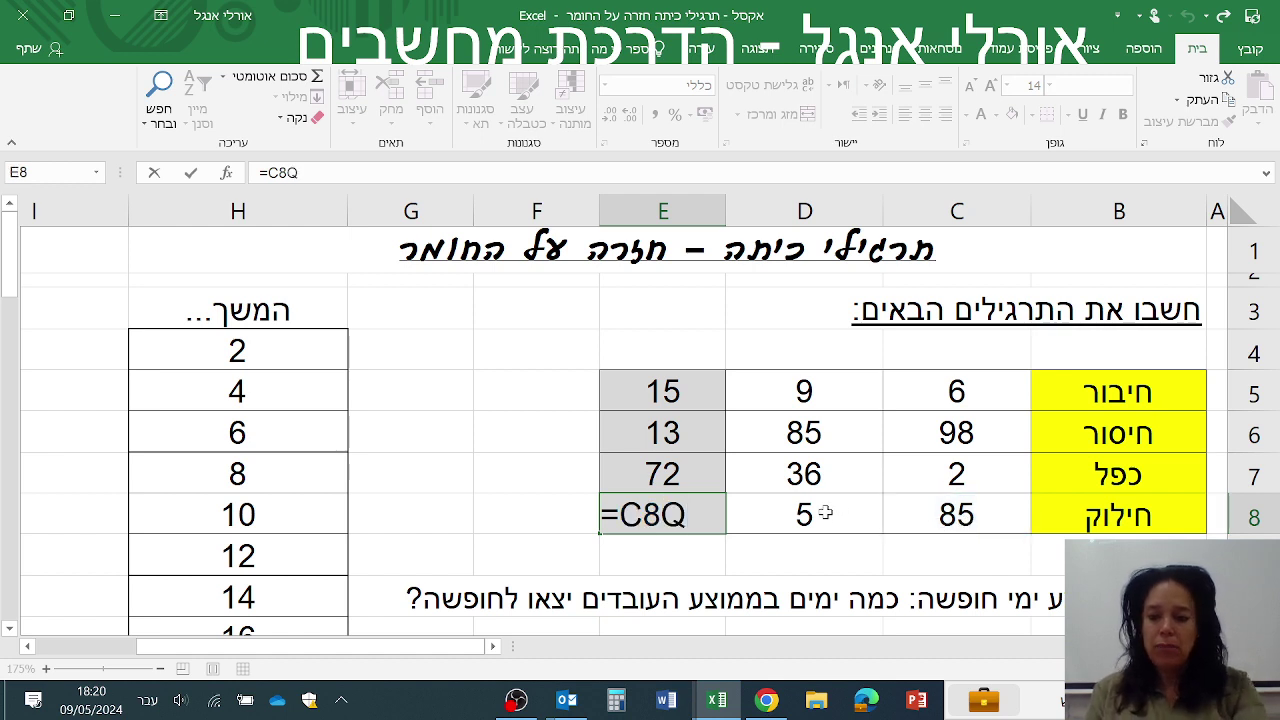
pyautogui.press('BackSpace')
pyautogui.write('Q')
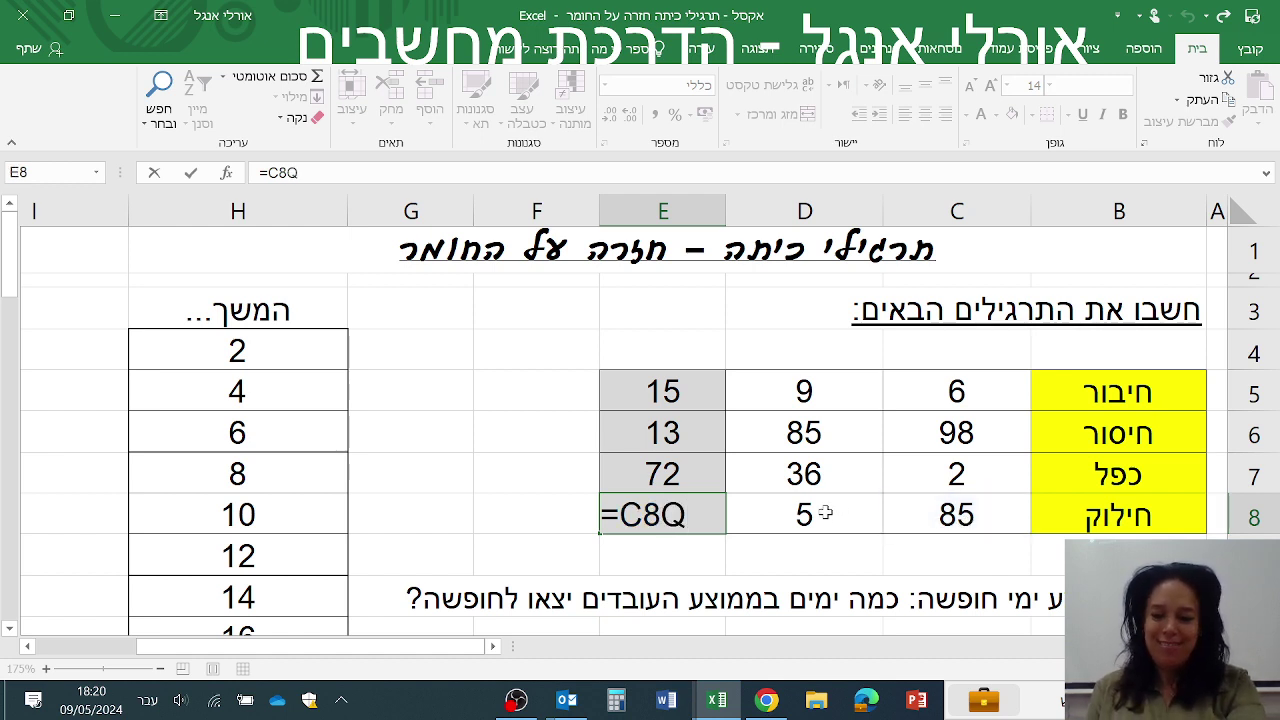
pyautogui.press('BackSpace')
pyautogui.write('/')
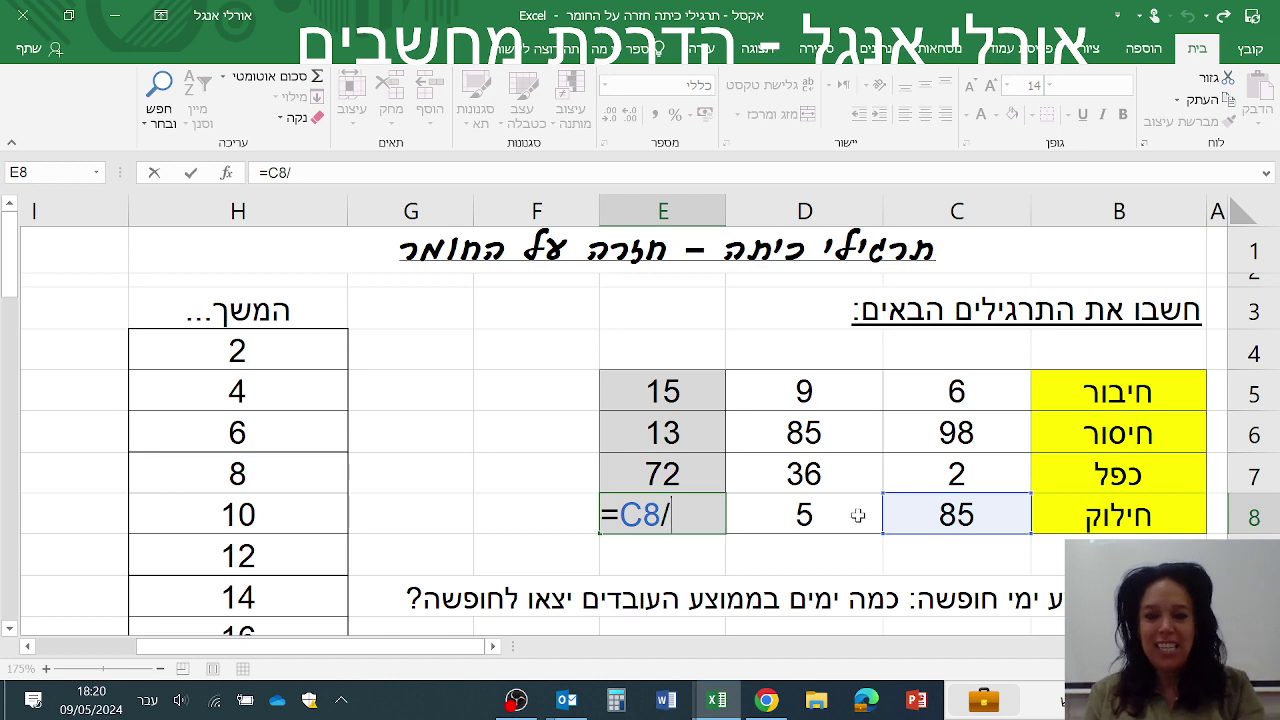
pyautogui.click(858, 515)
pyautogui.press('Return')
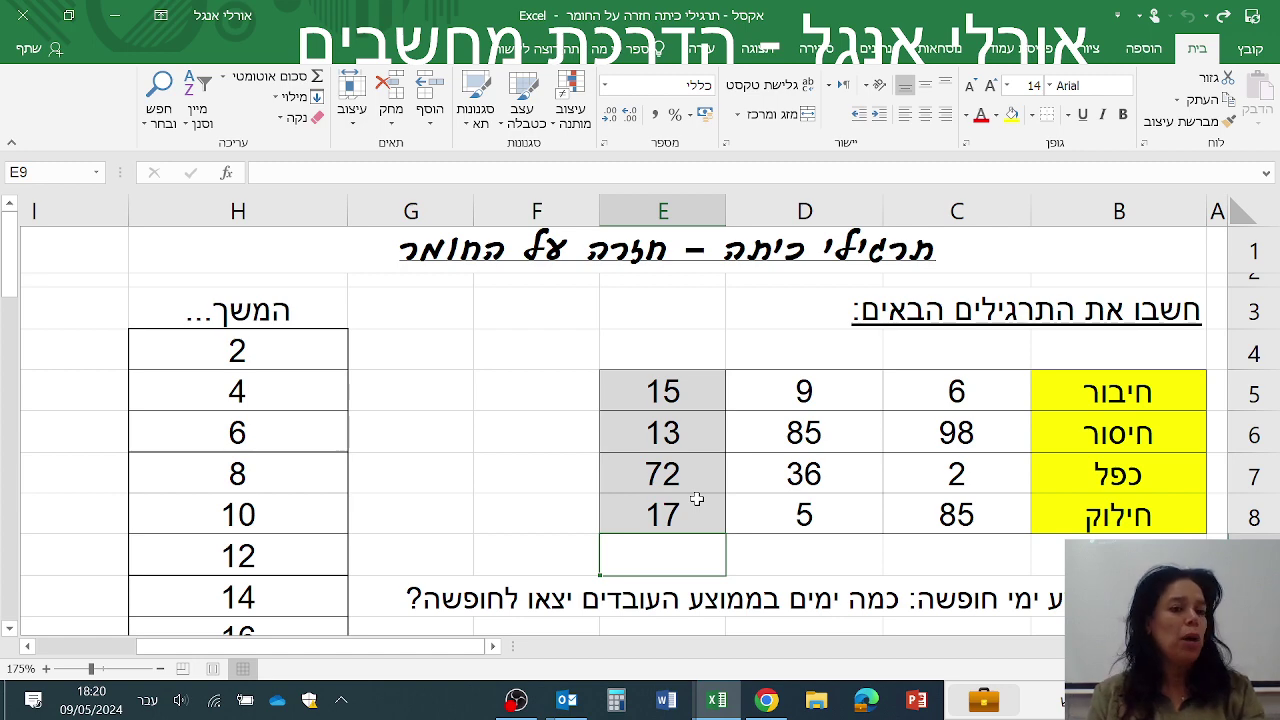
# Clear the values 8 through 20 from H7:H13 and select the remaining 2, 4, 6 in H4:H6
pyautogui.scroll(-1, 429, 443)
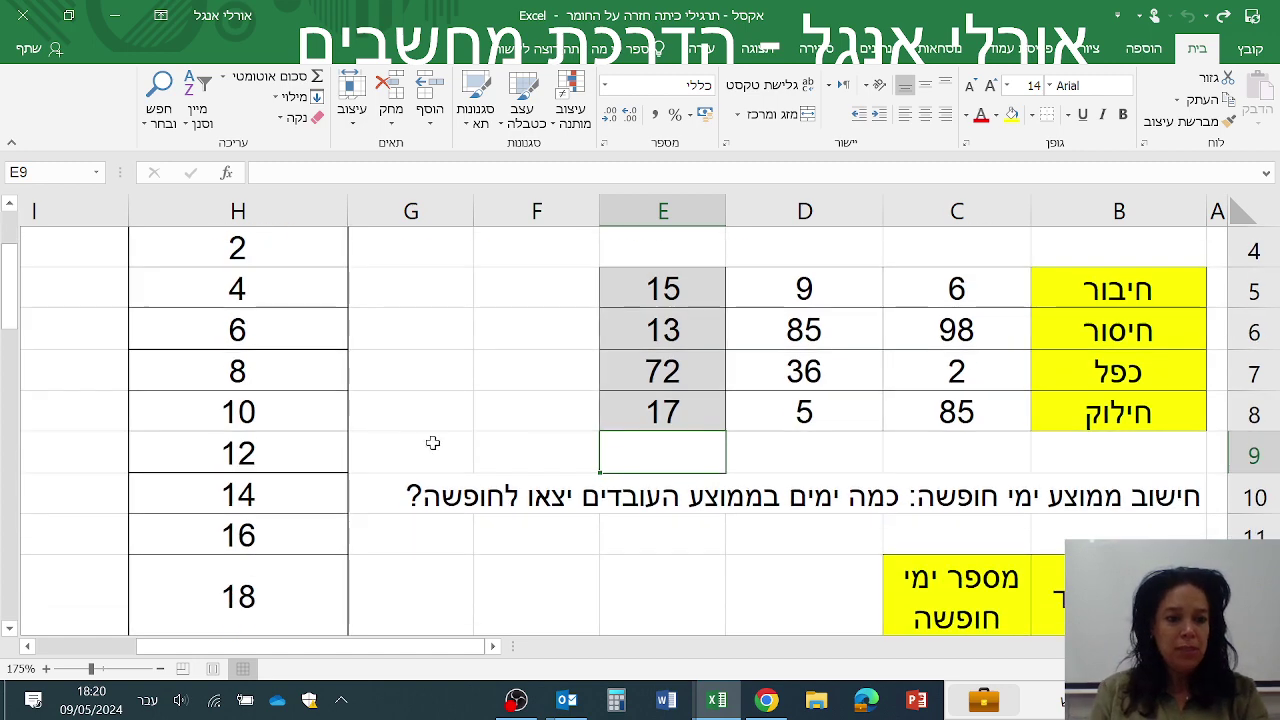
pyautogui.moveTo(237, 370); pyautogui.dragTo(243, 598)
pyautogui.press('Delete')
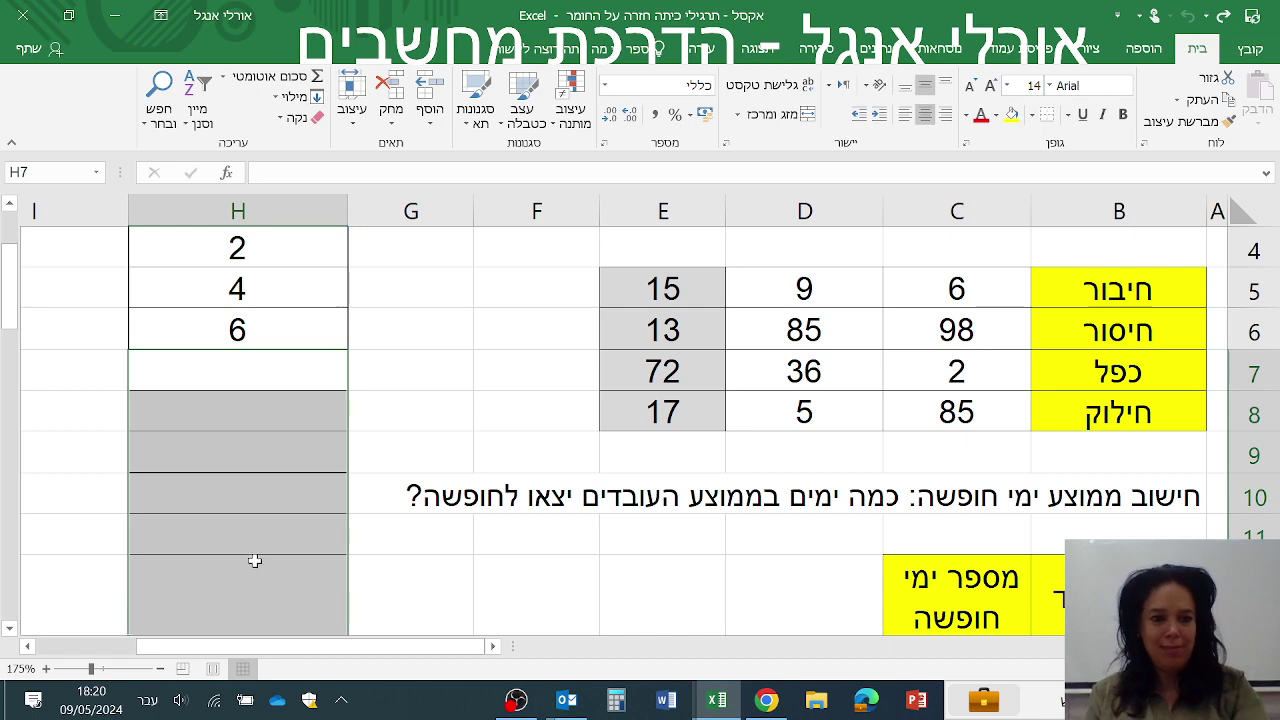
pyautogui.scroll(-1, 243, 598)
pyautogui.moveTo(265, 530); pyautogui.dragTo(279, 356)
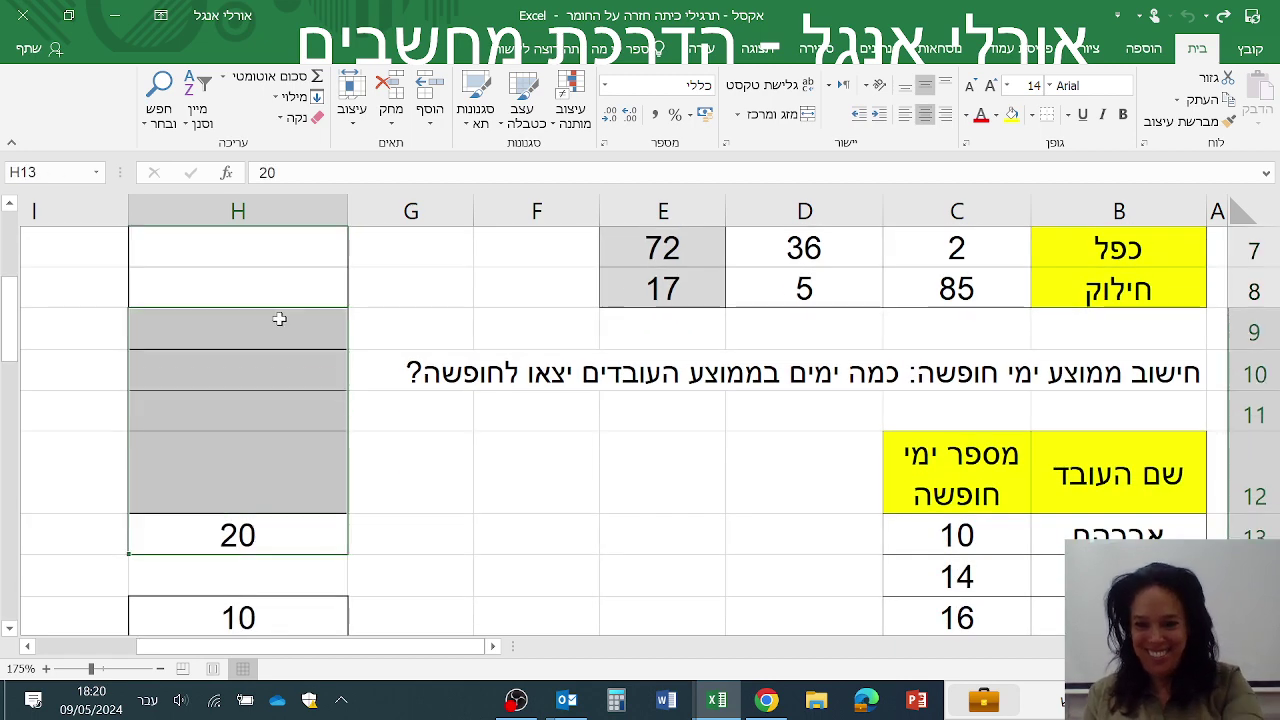
pyautogui.press('Delete')
pyautogui.scroll(2, 279, 358)
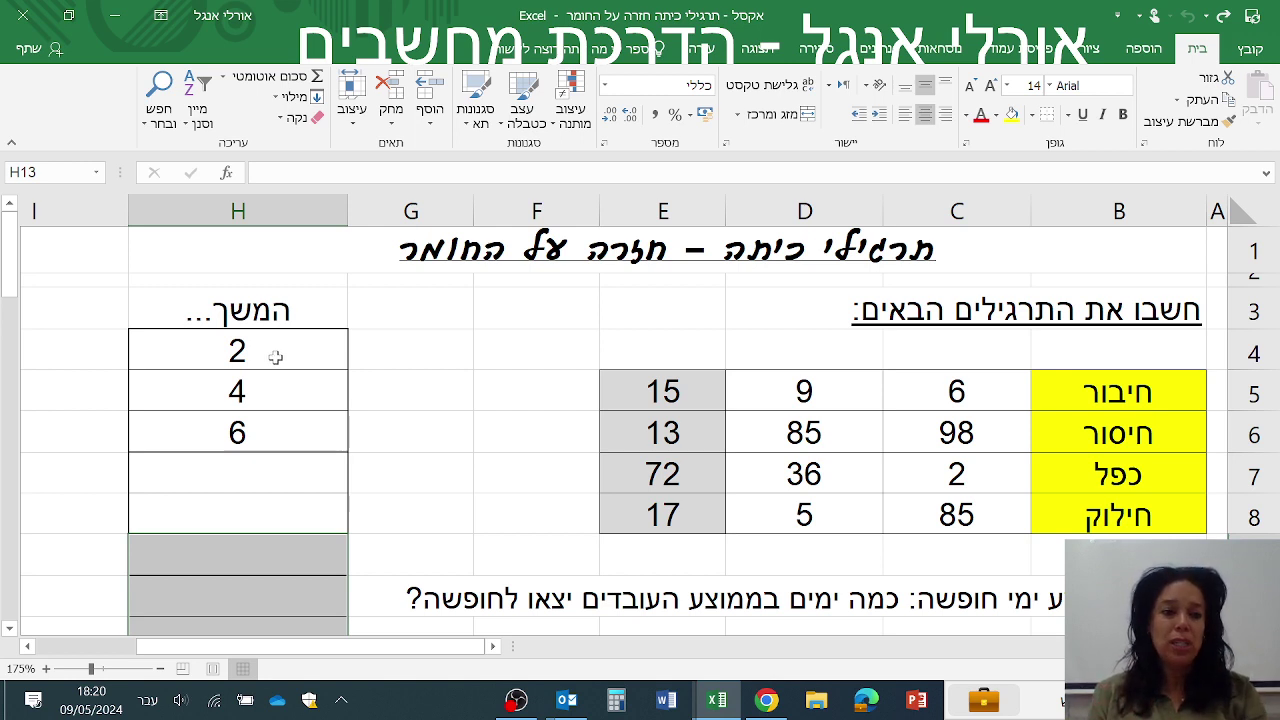
pyautogui.moveTo(279, 352); pyautogui.dragTo(279, 423)
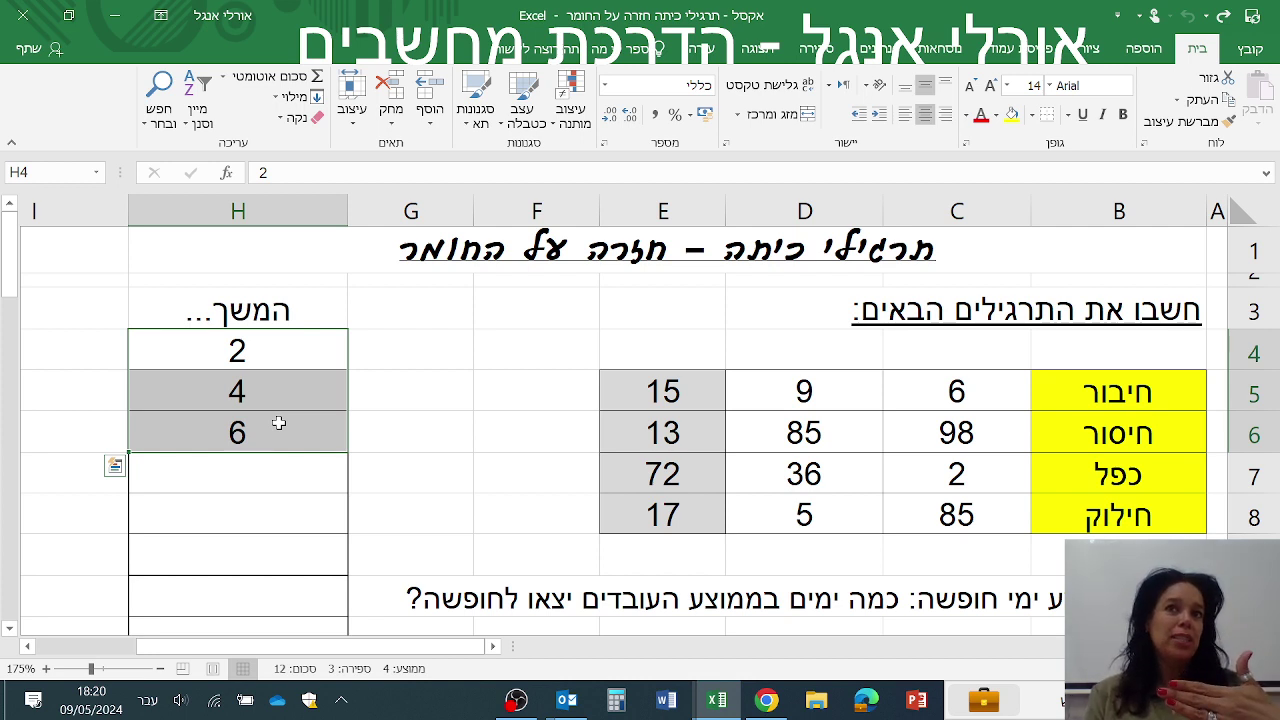
# Fill the 2, 4, 6 series down column H to 20 in H13
pyautogui.moveTo(262, 357); pyautogui.dragTo(258, 428)
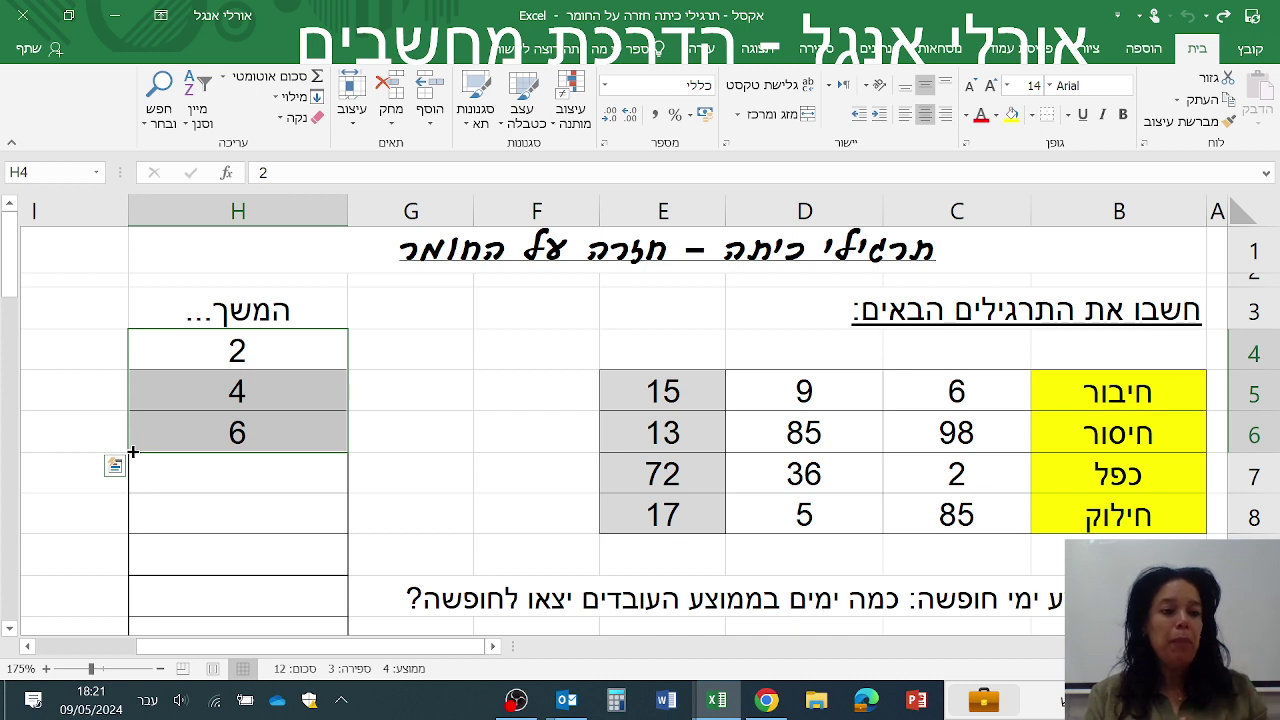
pyautogui.moveTo(143, 358); pyautogui.dragTo(145, 433)
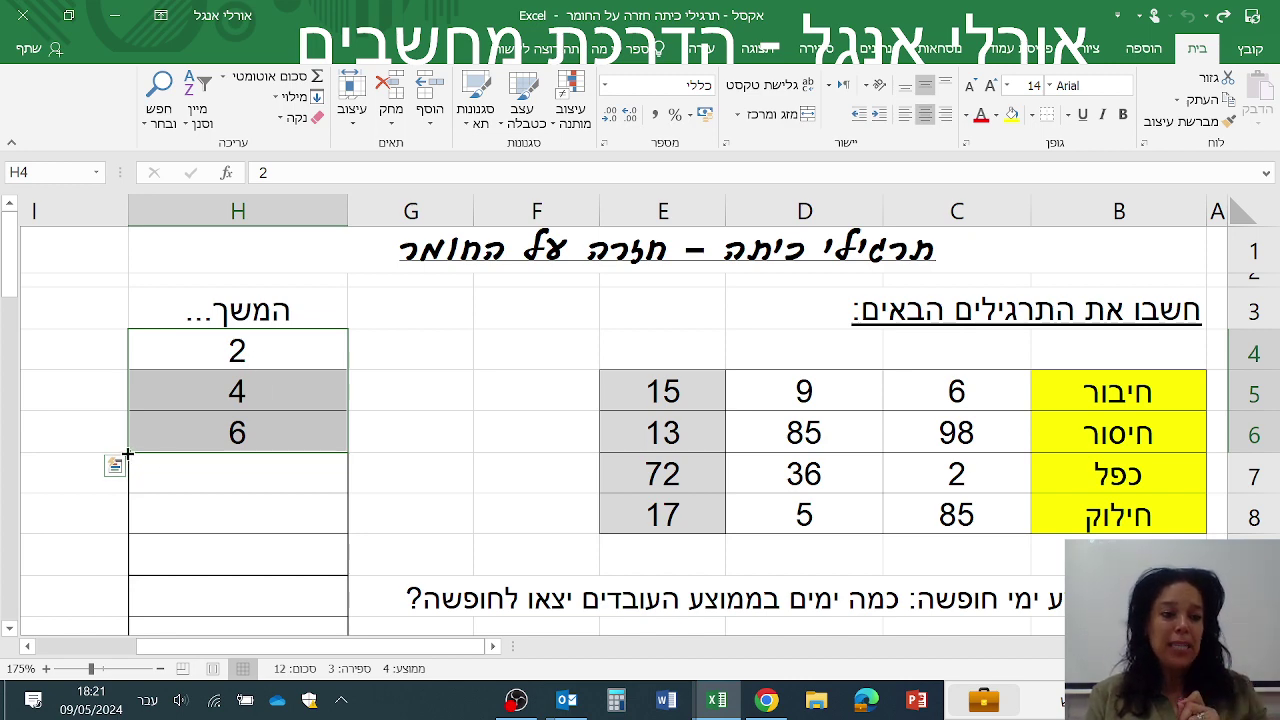
pyautogui.moveTo(126, 455)
pyautogui.mouseDown()
pyautogui.moveTo(134, 534)
pyautogui.moveTo(158, 460)
pyautogui.mouseUp()
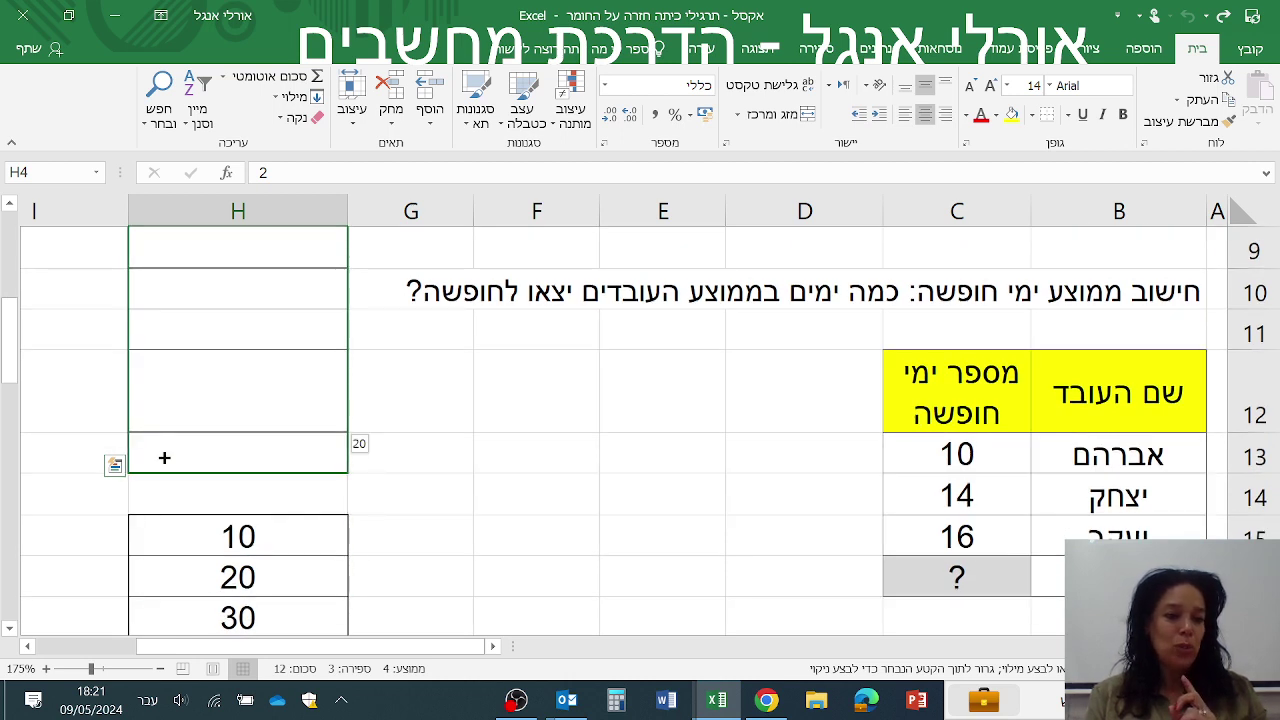
pyautogui.moveTo(158, 460); pyautogui.dragTo(162, 455)
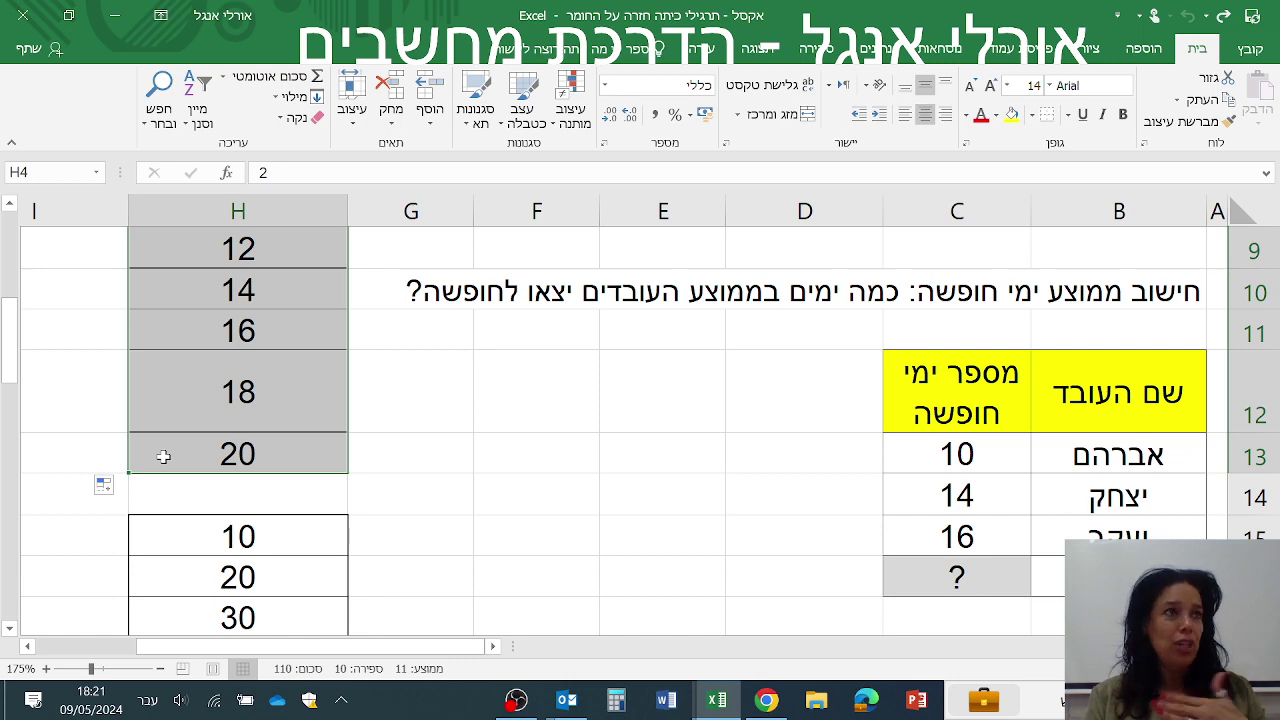
# Scroll to the holiday-days table and select the average cell C16
pyautogui.scroll(1, 648, 490)
pyautogui.scroll(1, 648, 490)
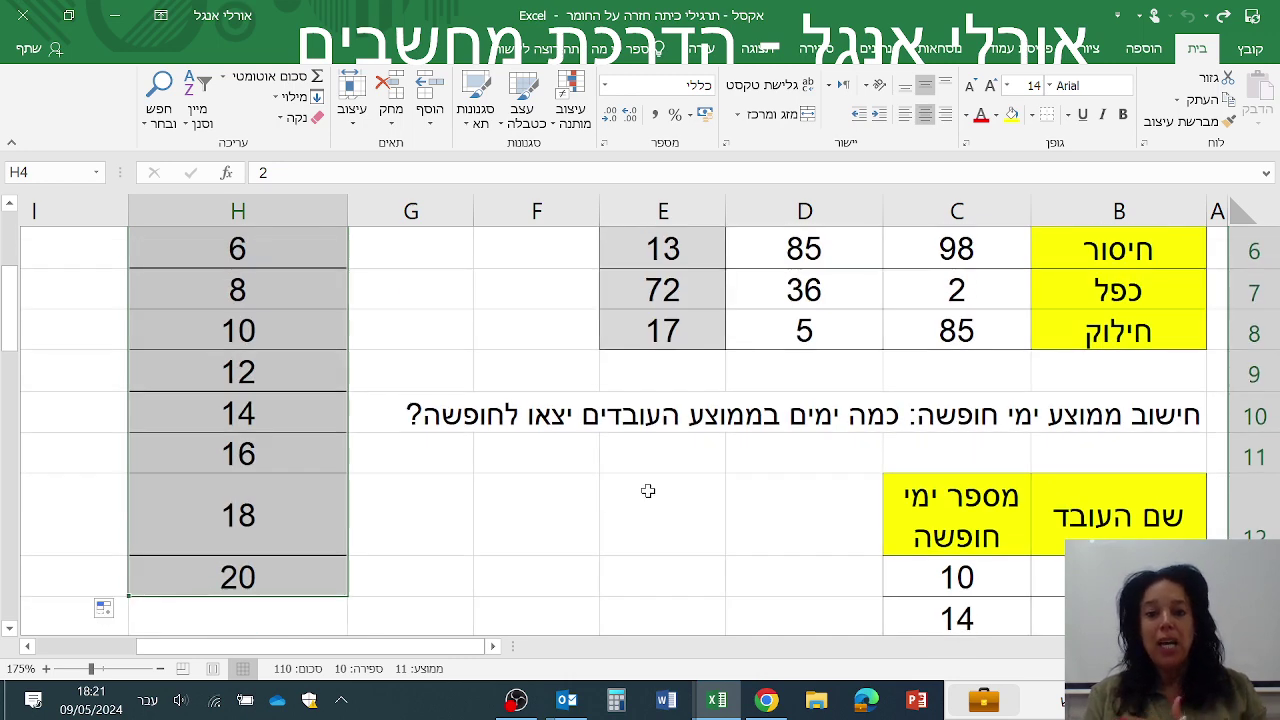
pyautogui.scroll(1, 648, 490)
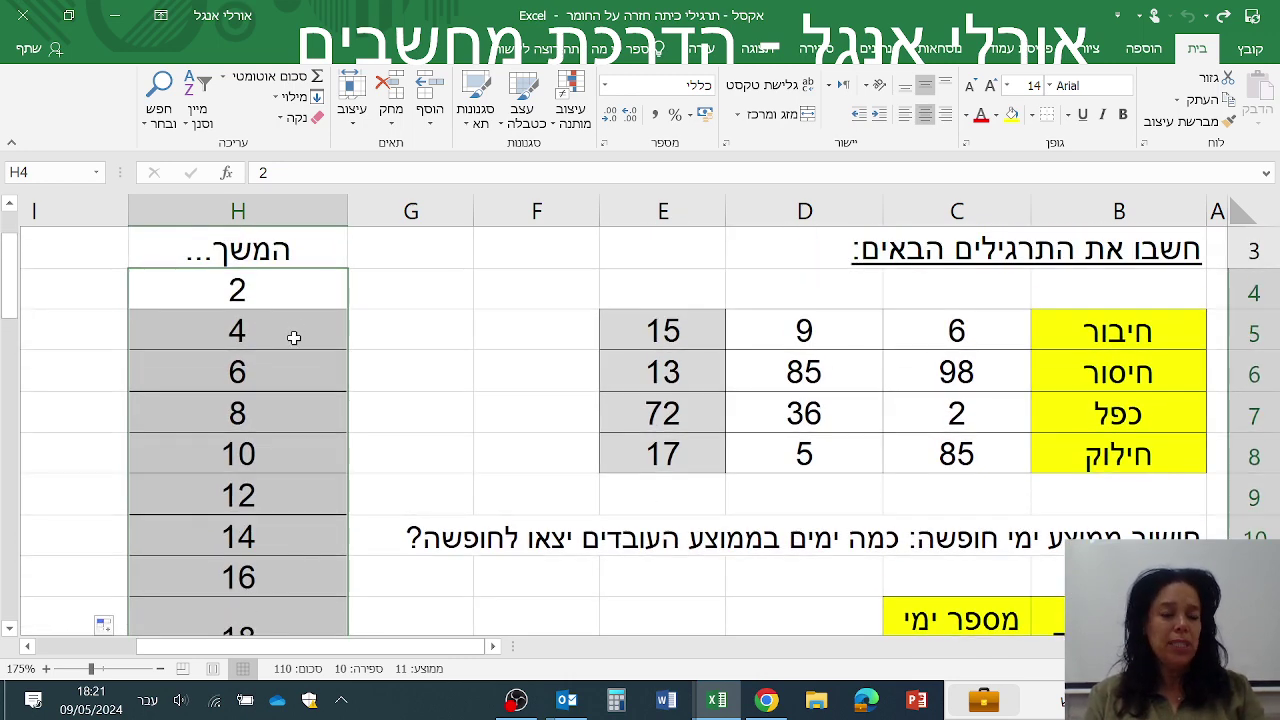
pyautogui.scroll(-1, 292, 337)
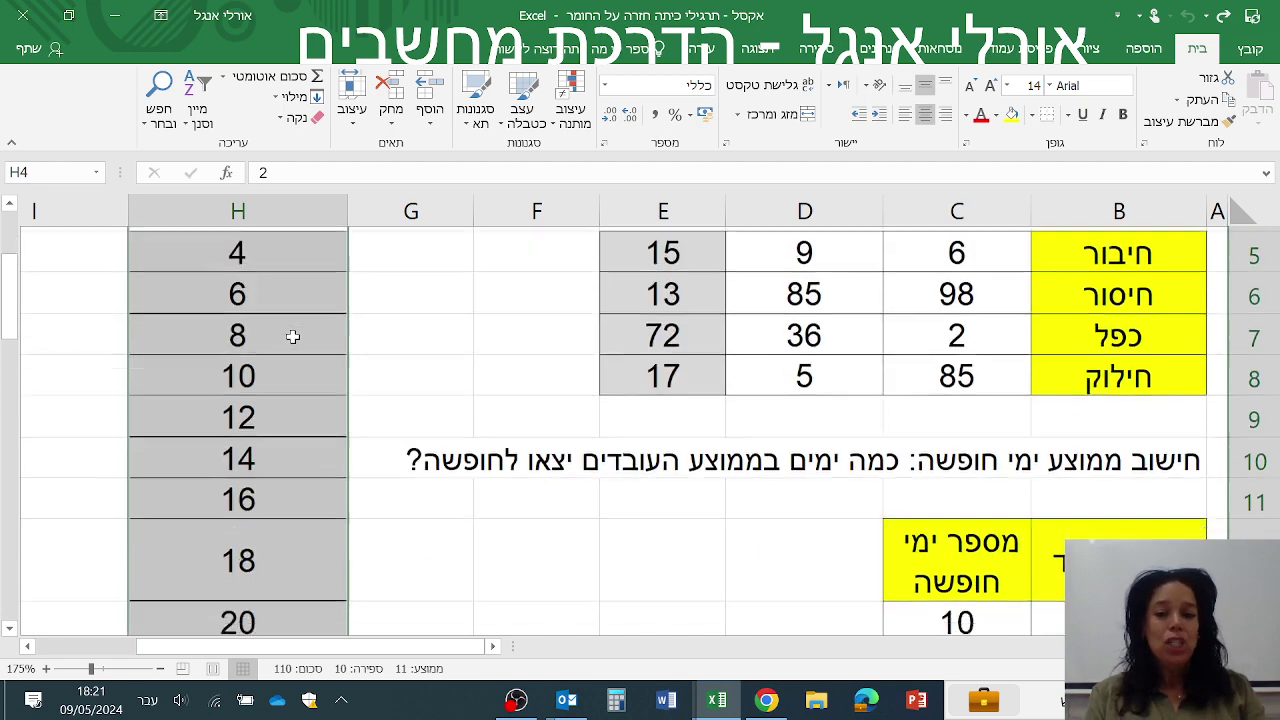
pyautogui.scroll(-3, 292, 337)
pyautogui.click(981, 462)
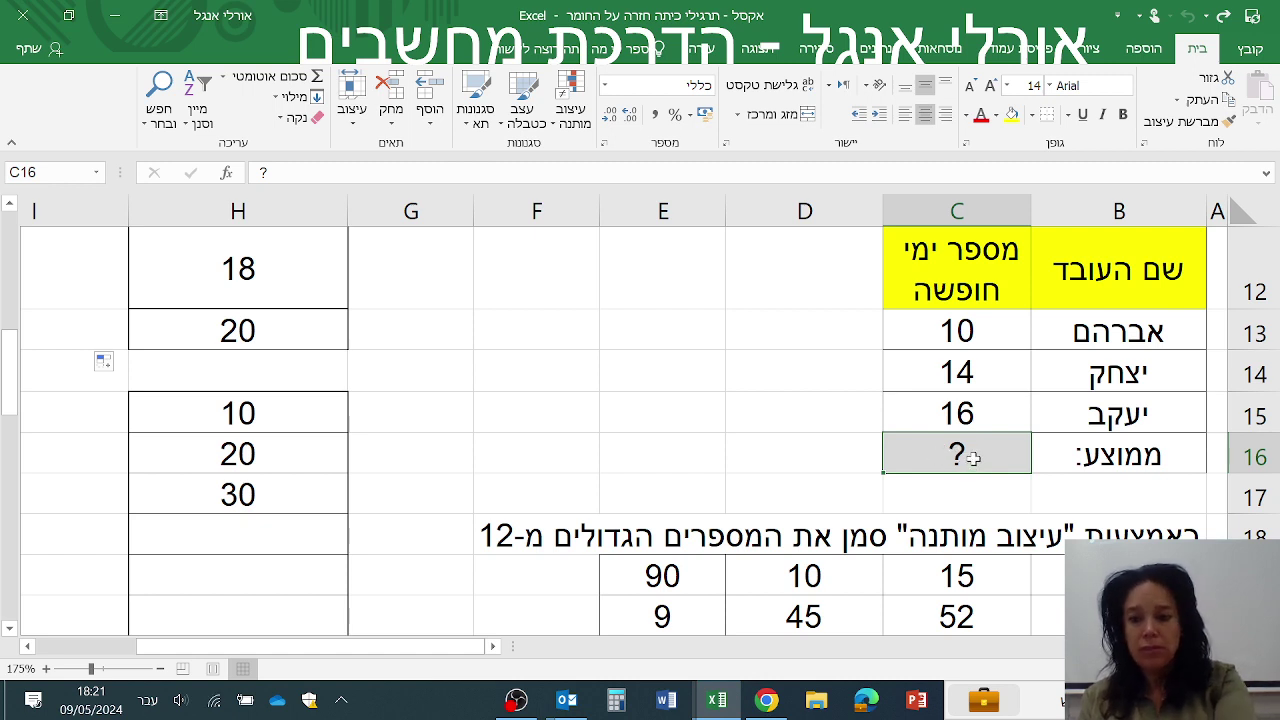
# Clear C16 and insert the AutoSum Average of the holiday days 10, 14 and 16
pyautogui.press('Delete')
pyautogui.click(804, 450)
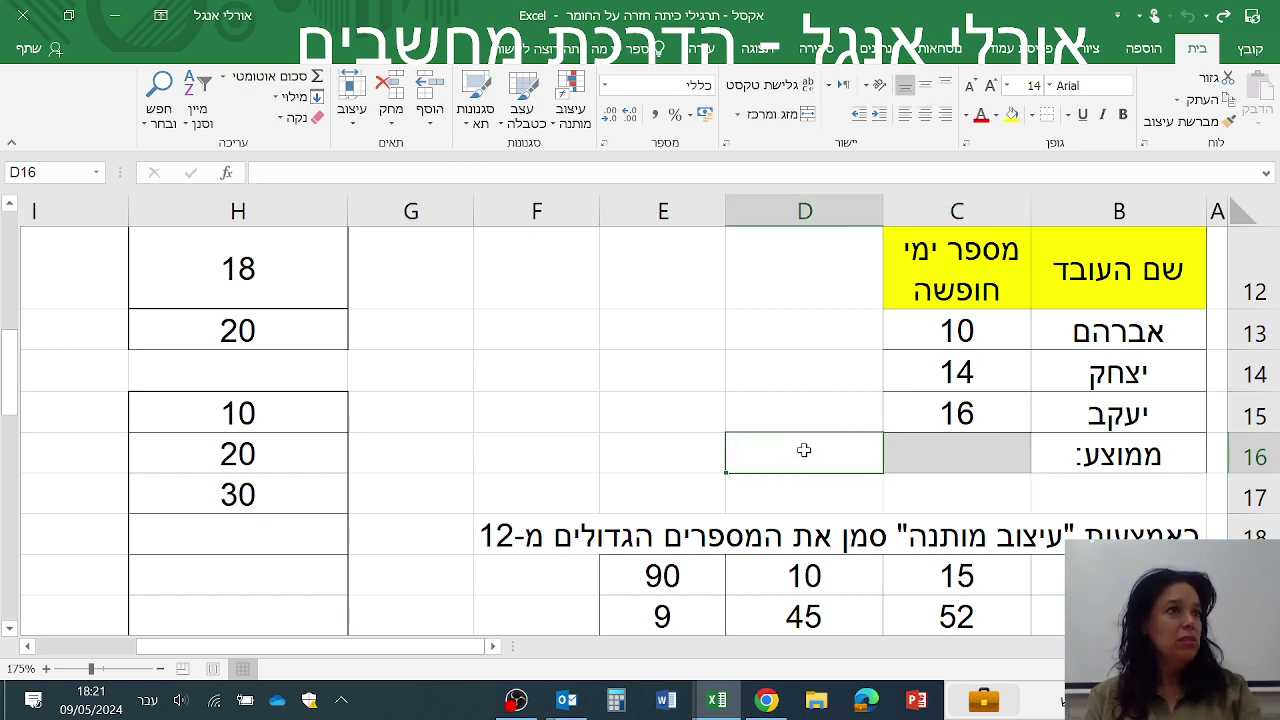
pyautogui.moveTo(941, 322); pyautogui.dragTo(934, 411)
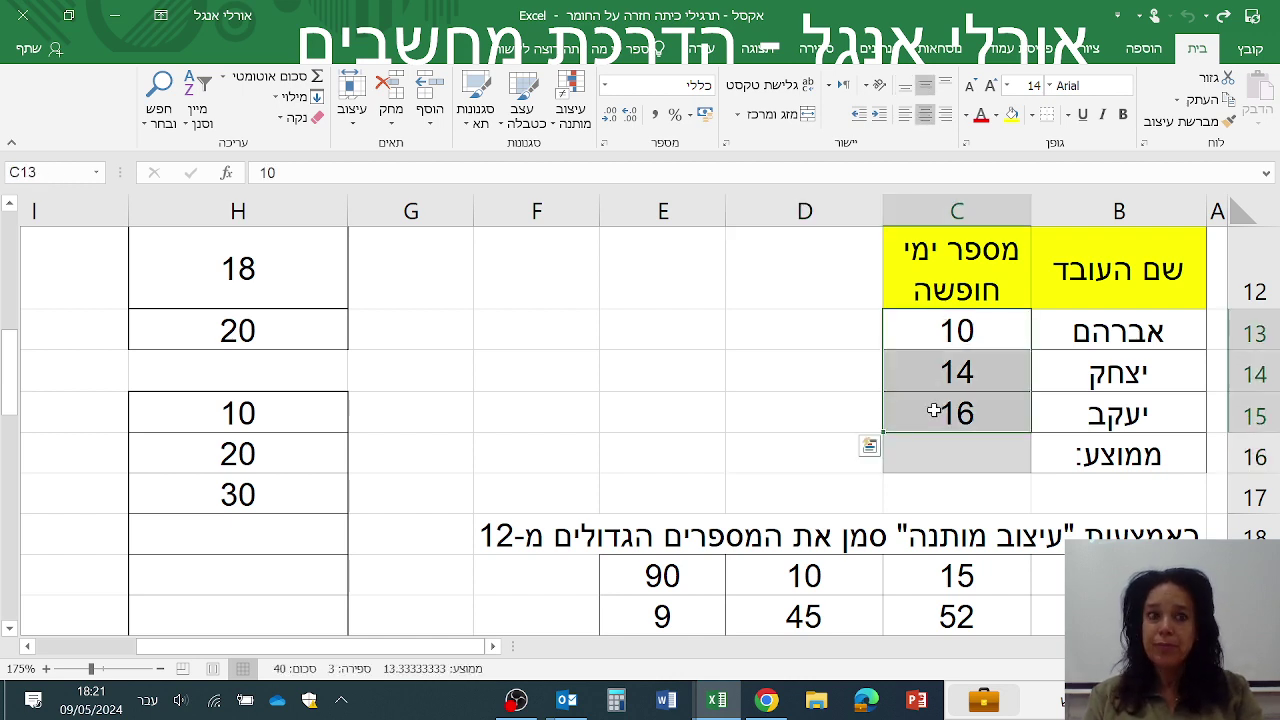
pyautogui.click(223, 78)
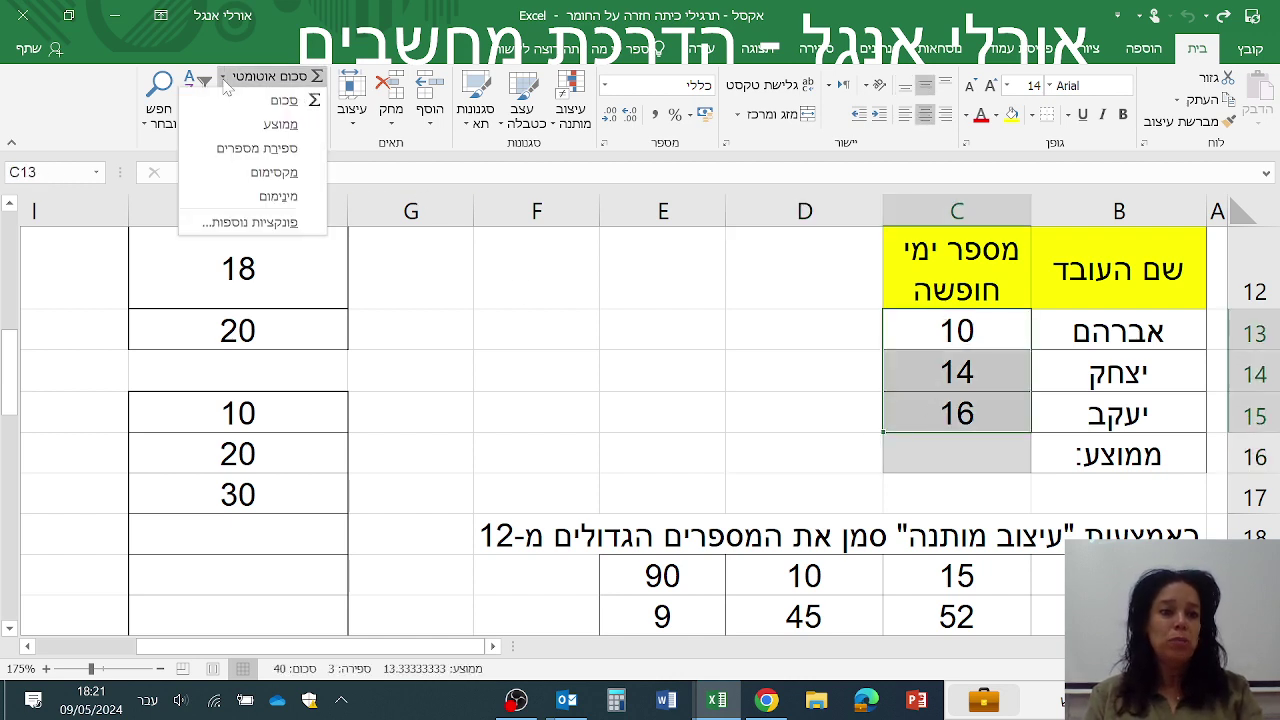
pyautogui.click(232, 128)
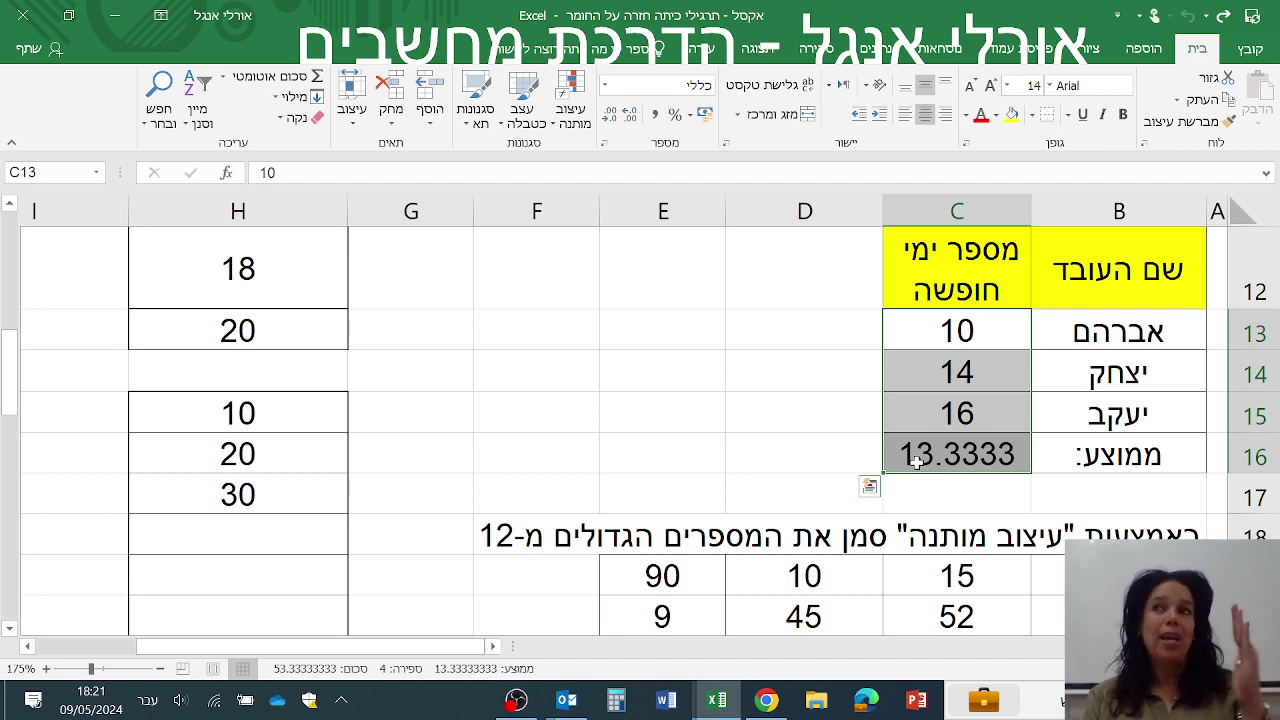
# Adjust the decimal places until the holiday figures and average 13 show as whole numbers
pyautogui.click(631, 115)
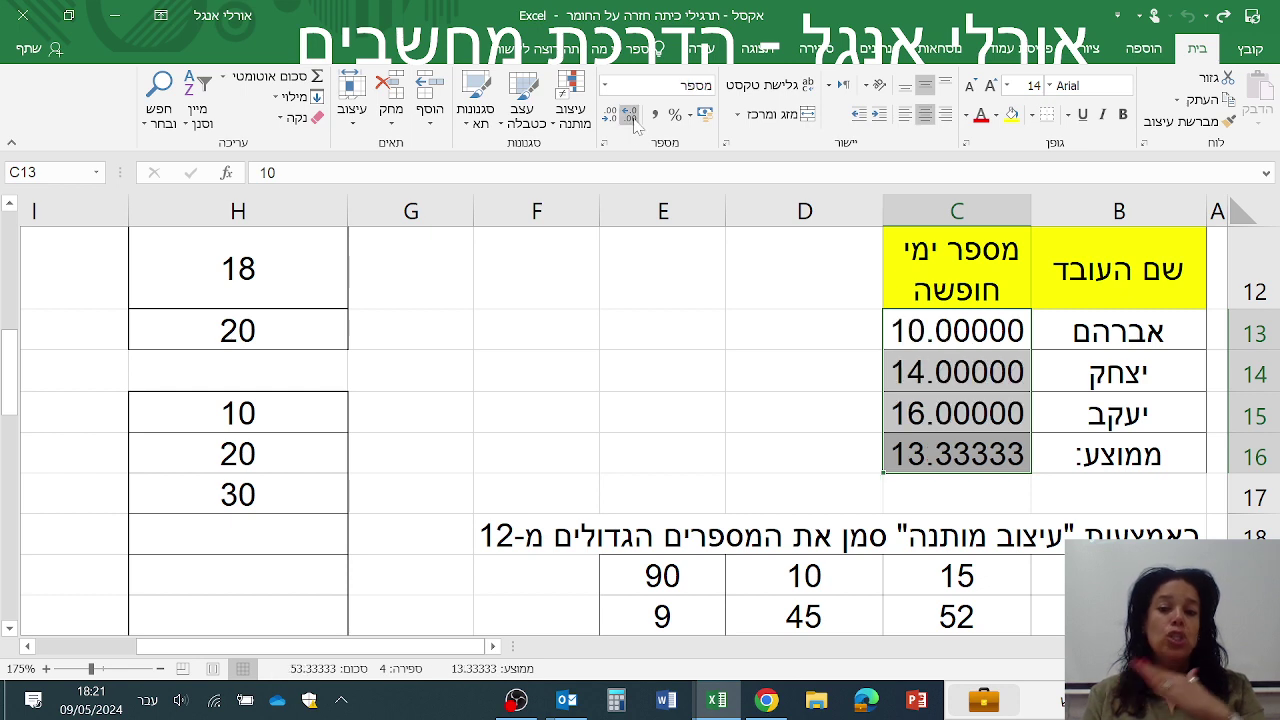
pyautogui.click(631, 115)
pyautogui.click(632, 117)
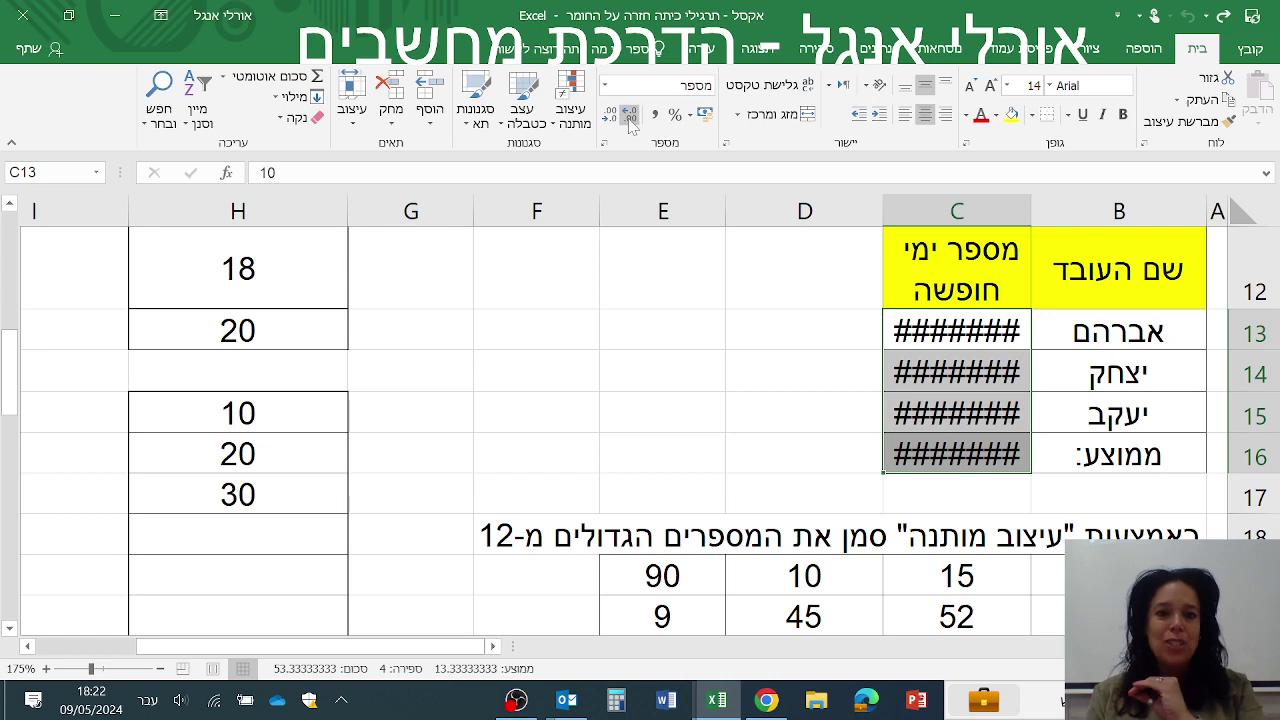
pyautogui.click(608, 117)
pyautogui.click(608, 117)
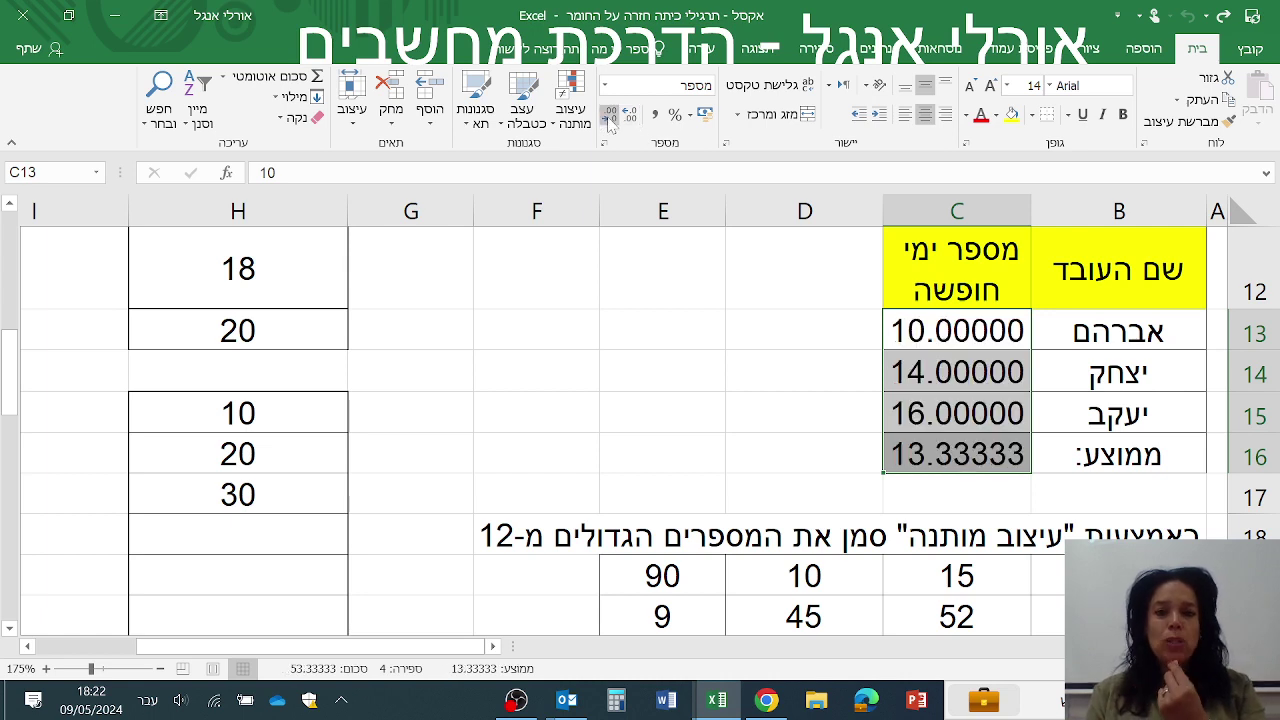
pyautogui.click(608, 117)
pyautogui.click(608, 117)
pyautogui.click(608, 117)
pyautogui.click(608, 117)
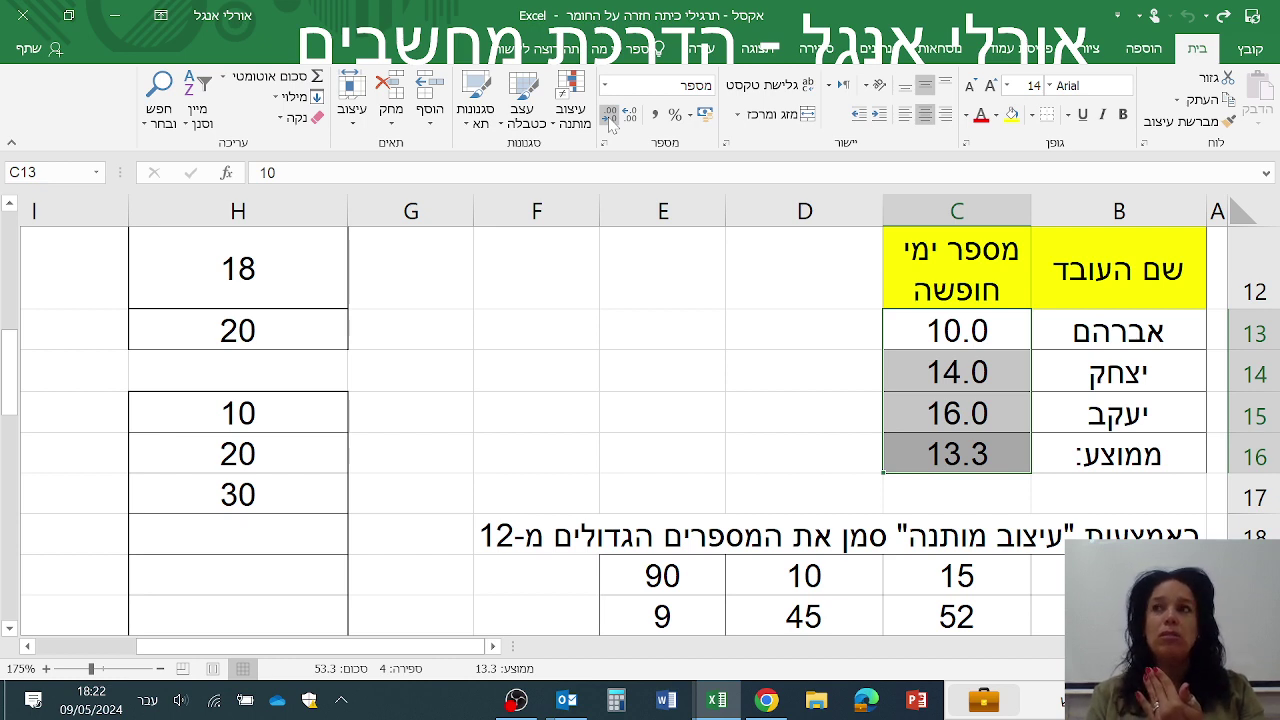
pyautogui.click(608, 117)
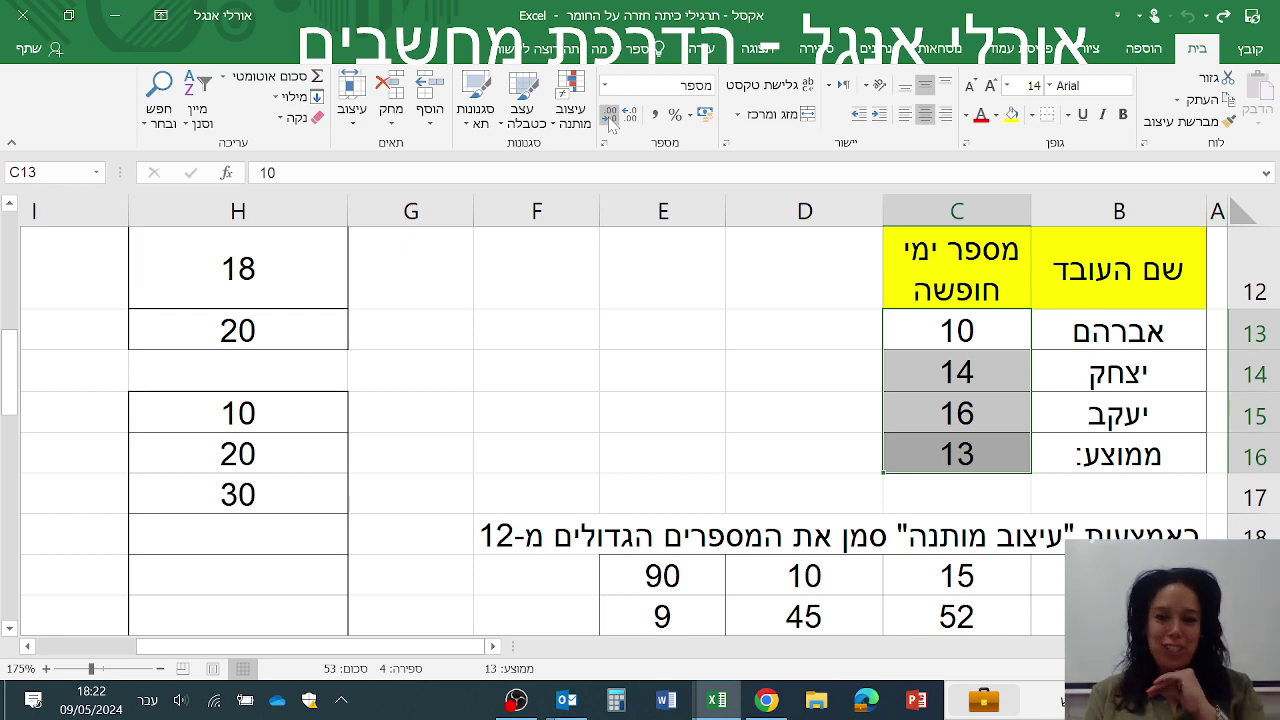
# Apply a Greater Than highlight cells rule to the B19:E21 number grid
pyautogui.scroll(-1, 722, 368)
pyautogui.scroll(-1, 722, 368)
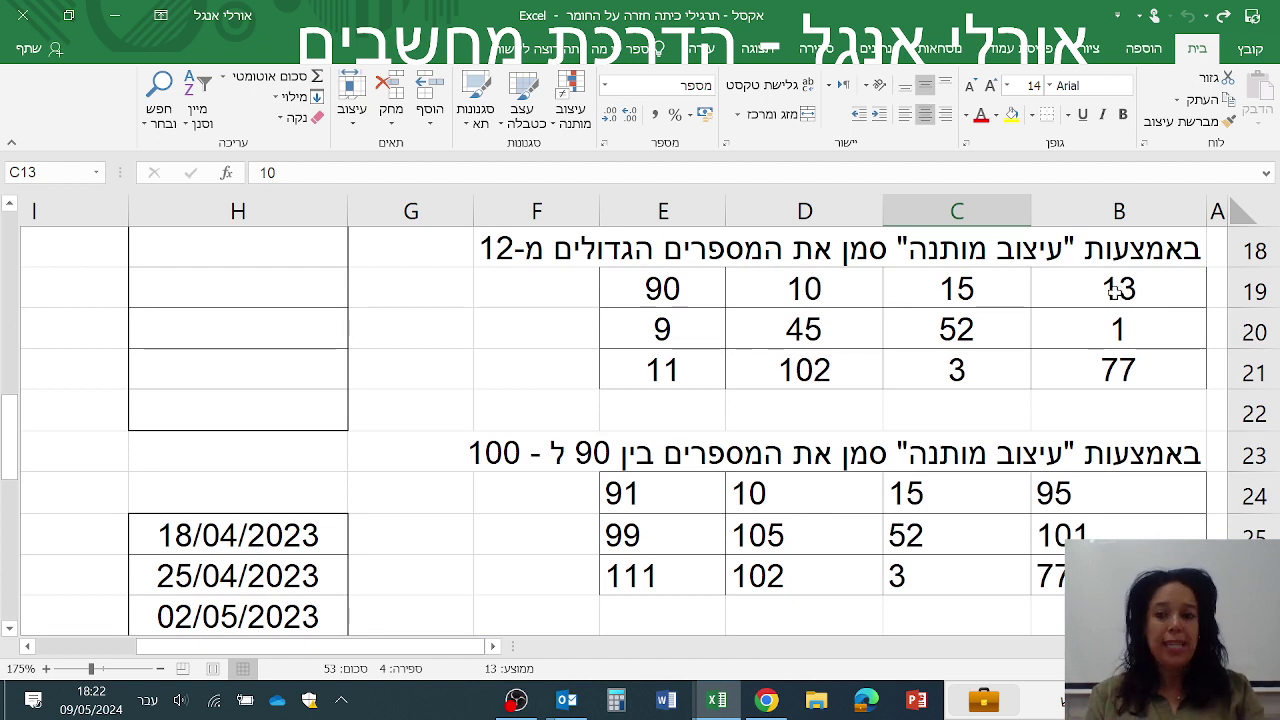
pyautogui.moveTo(1128, 290); pyautogui.dragTo(665, 375)
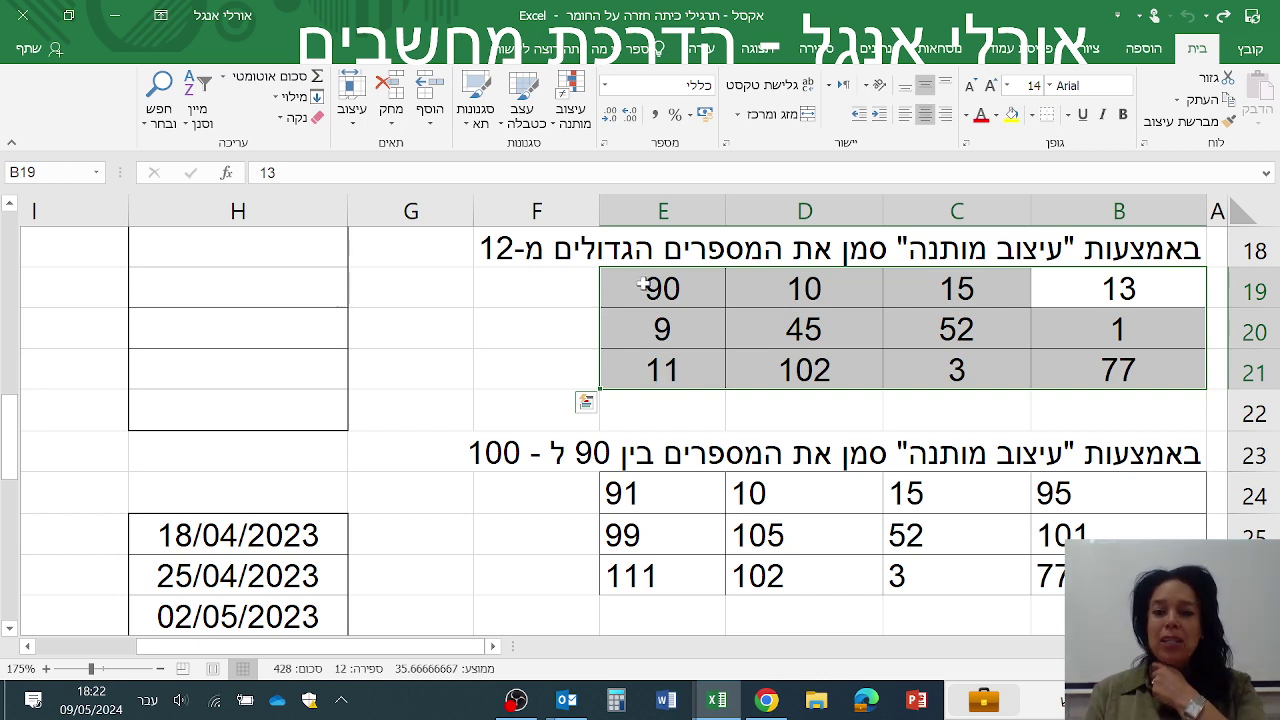
pyautogui.moveTo(644, 284)
pyautogui.mouseDown()
pyautogui.moveTo(1062, 330)
pyautogui.moveTo(1072, 368)
pyautogui.mouseUp()
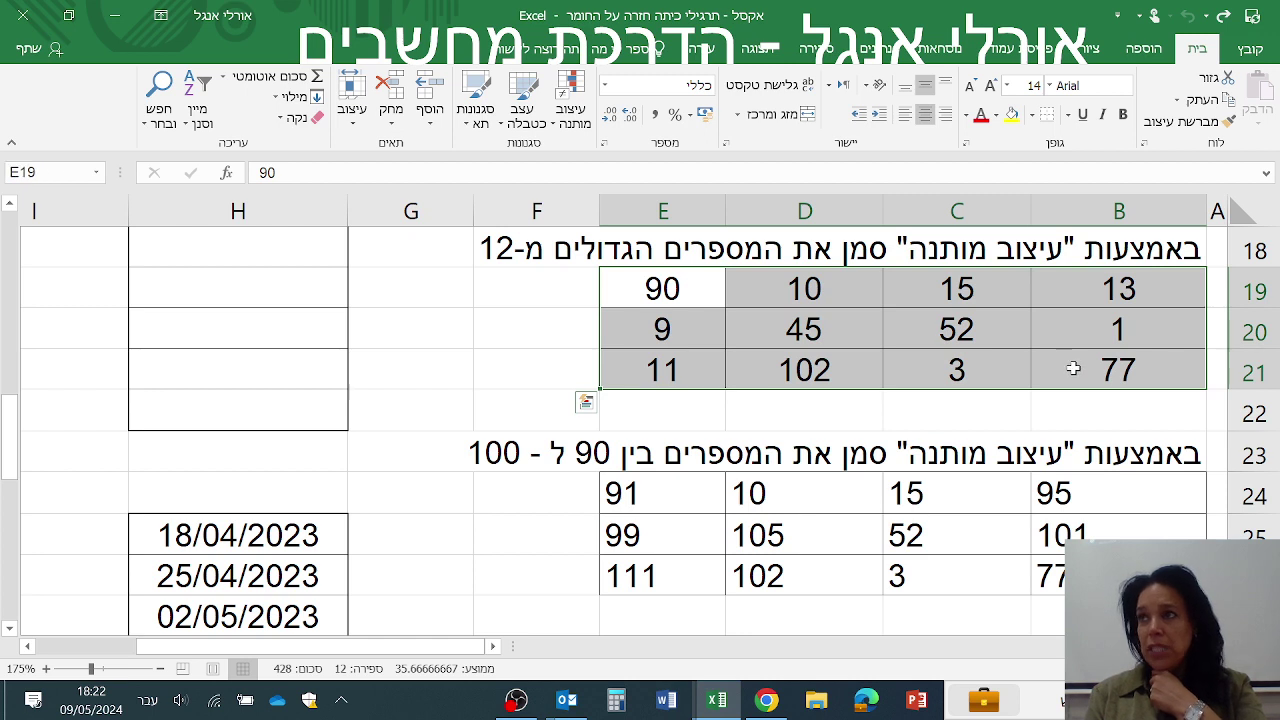
pyautogui.click(584, 124)
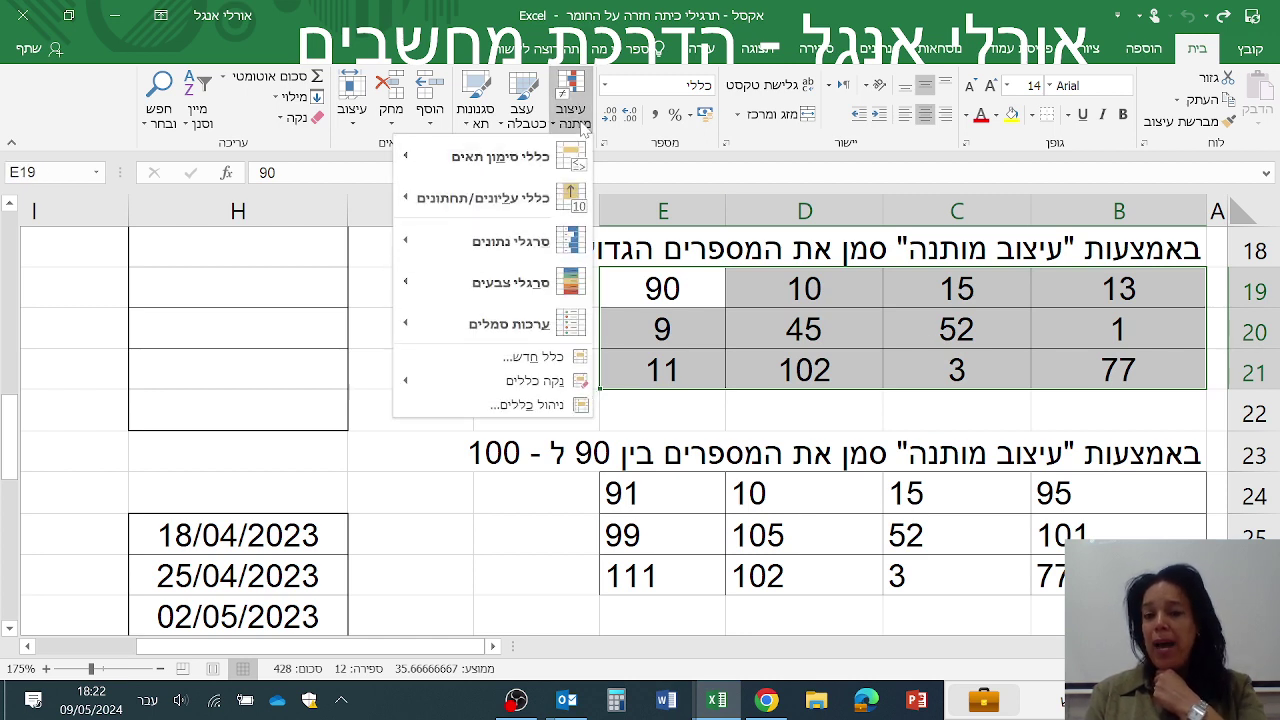
pyautogui.moveTo(500, 157)
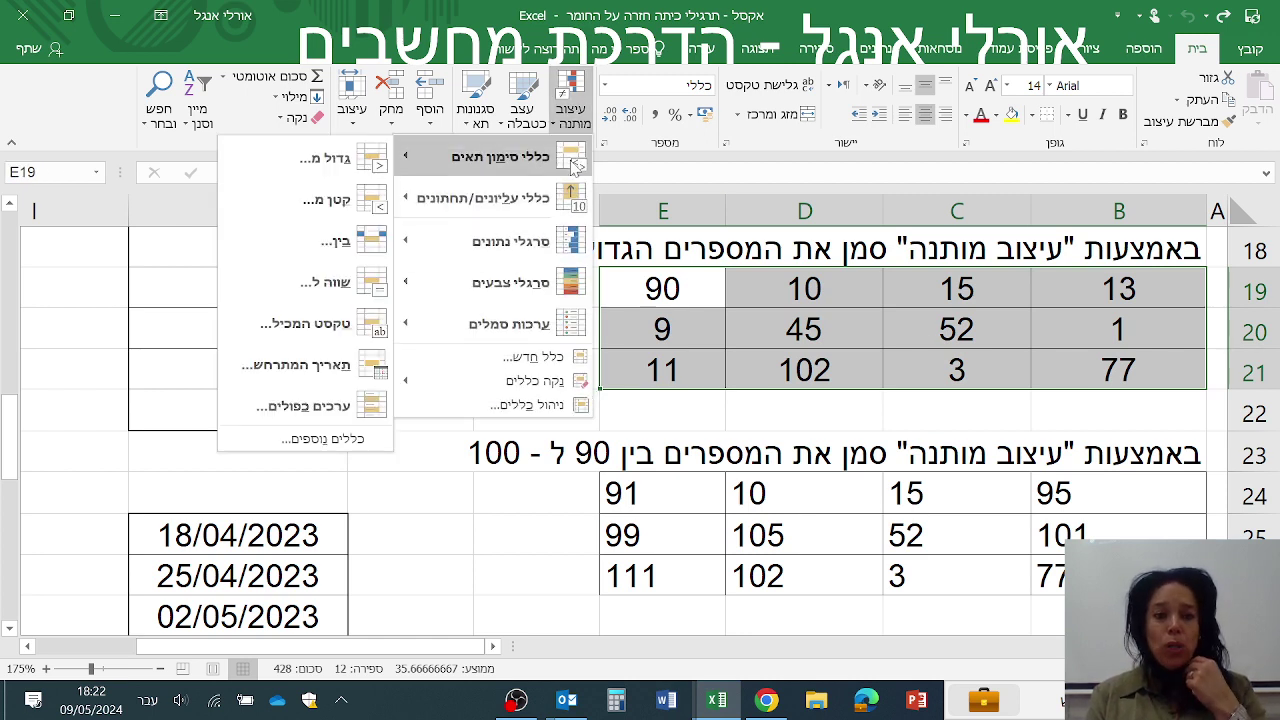
pyautogui.click(275, 160)
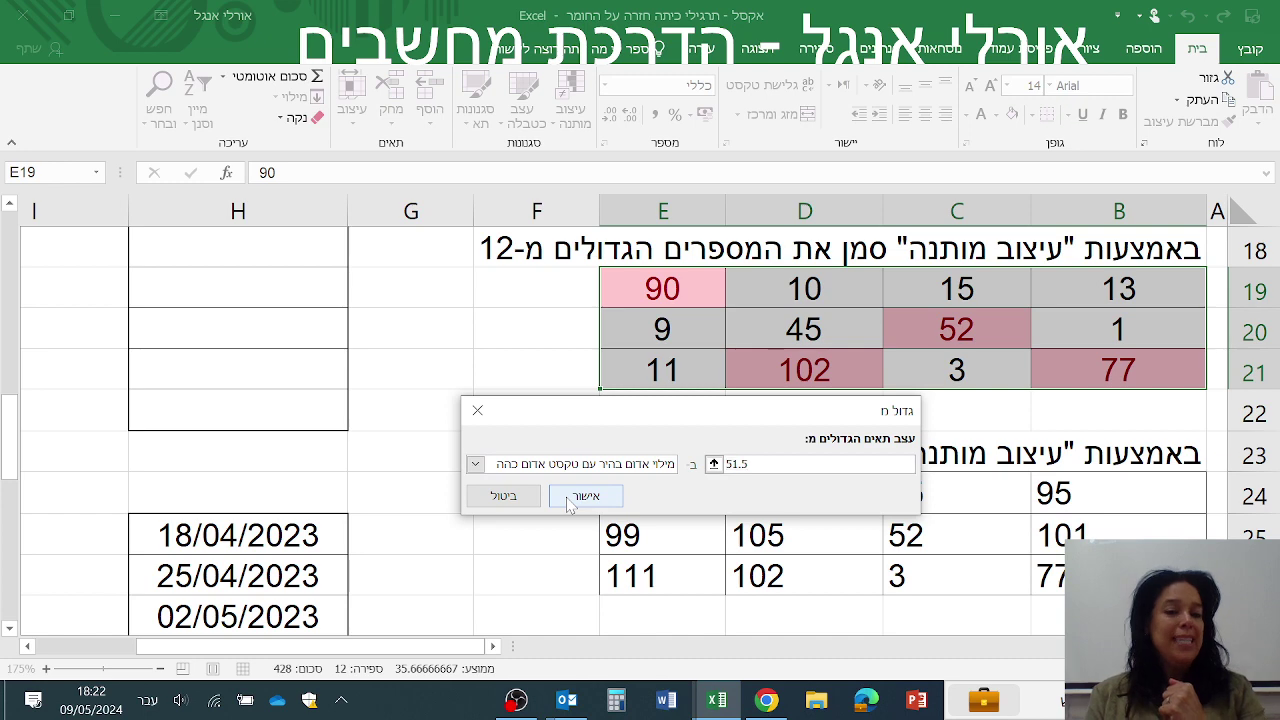
pyautogui.click(570, 500)
pyautogui.click(527, 381)
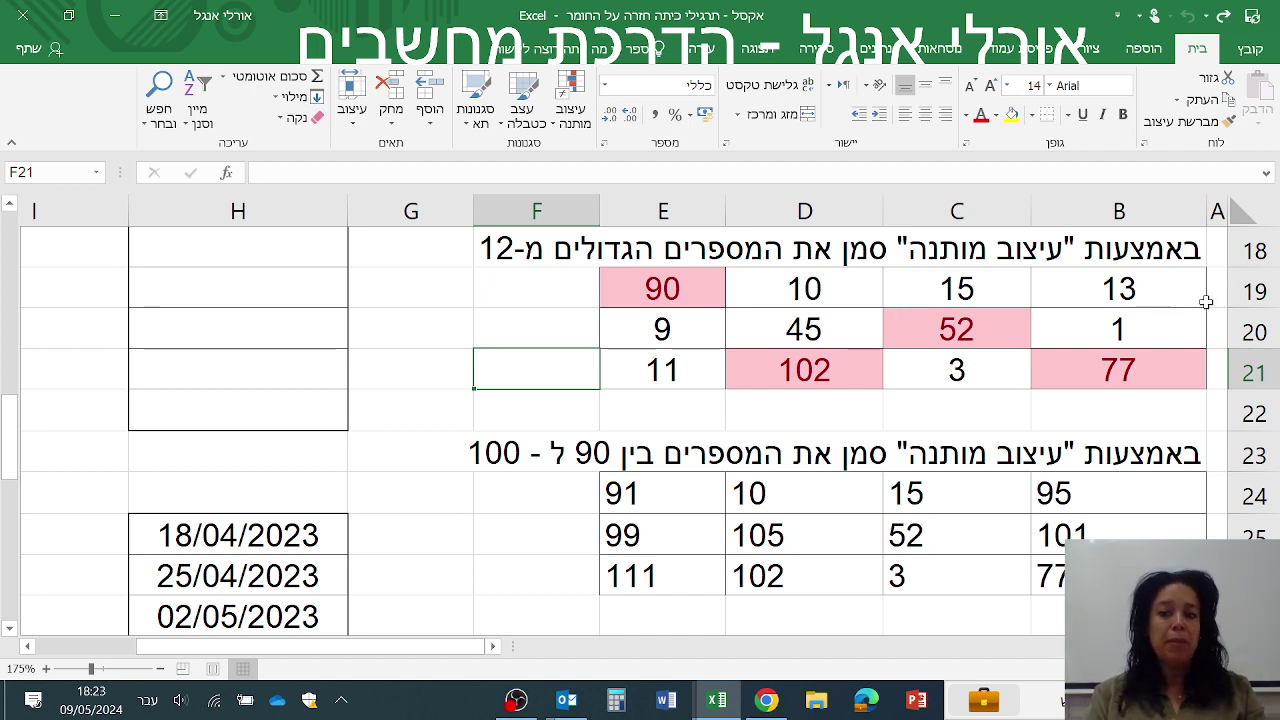
# Redo the Greater Than rule on B19:E21 with 12, using light red fill and dark red text
pyautogui.moveTo(1155, 291); pyautogui.dragTo(640, 372)
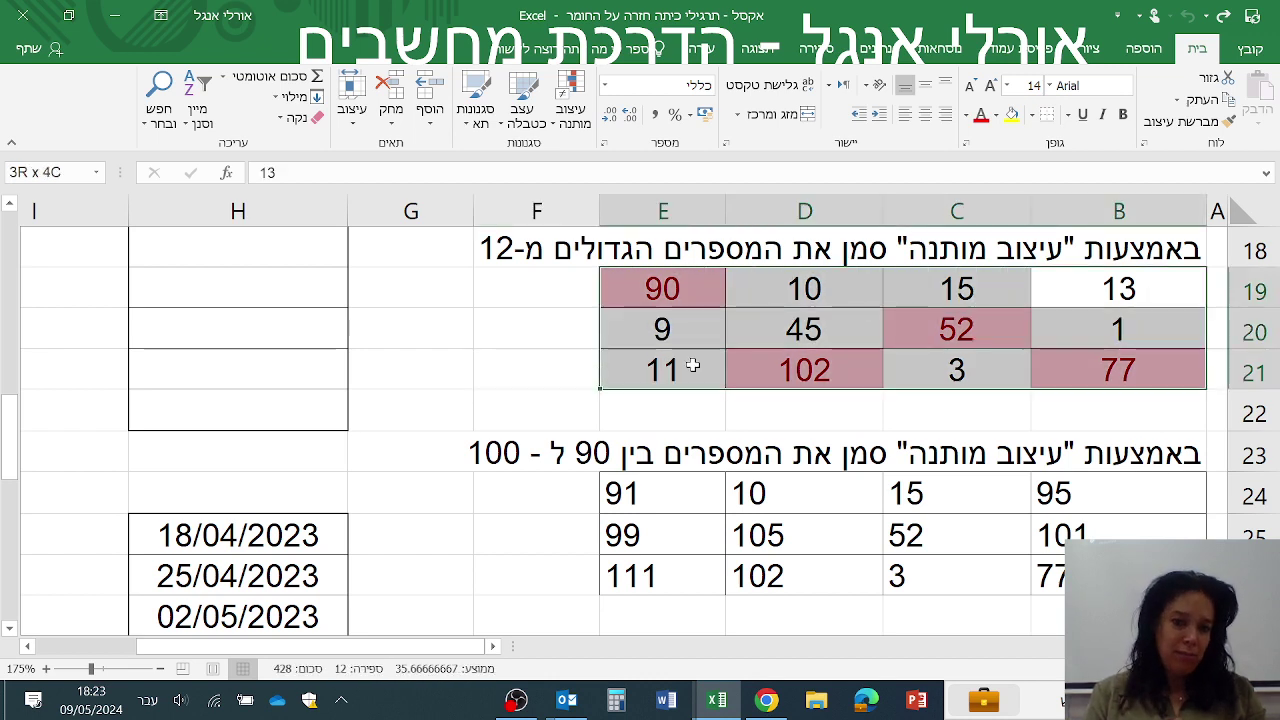
pyautogui.click(563, 128)
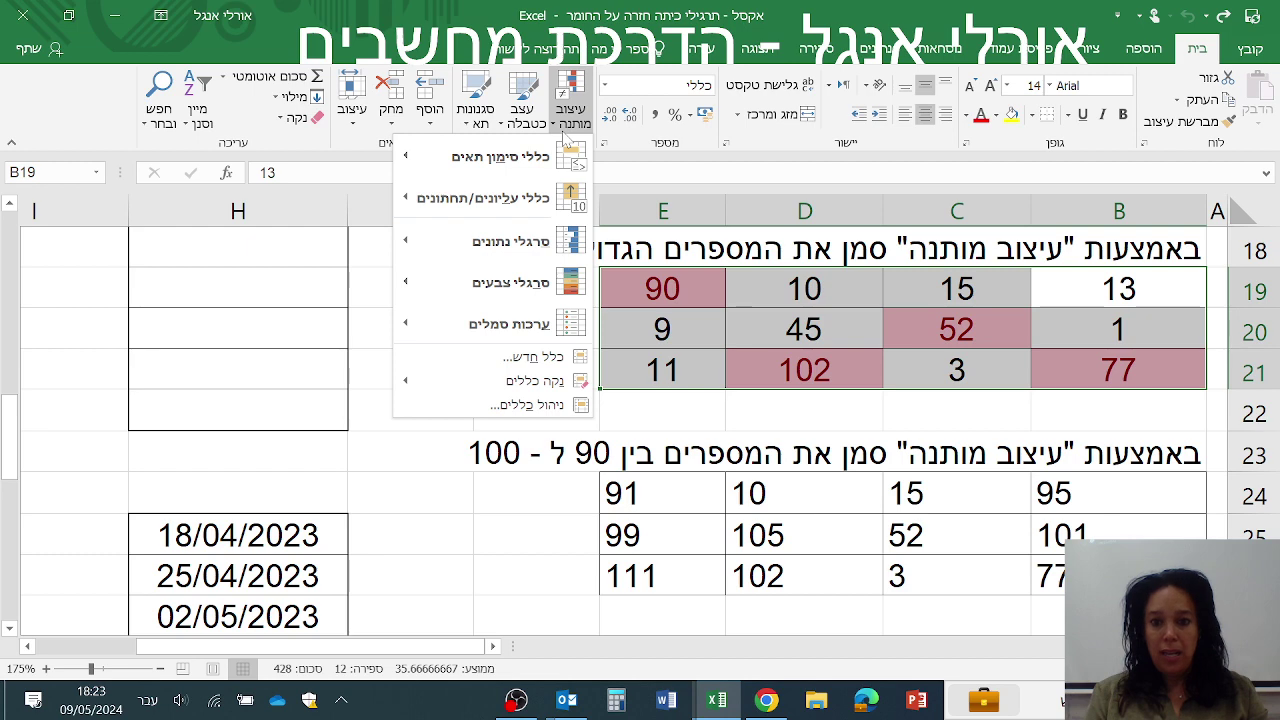
pyautogui.moveTo(573, 160)
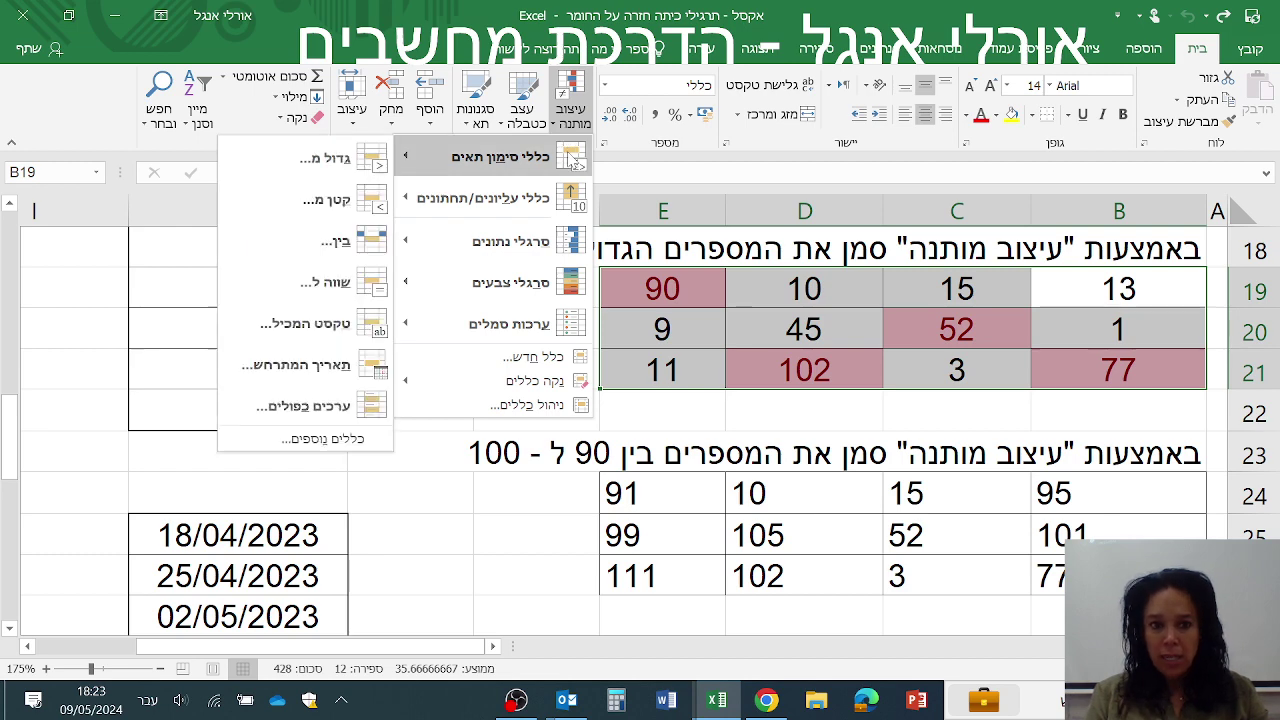
pyautogui.click(390, 158)
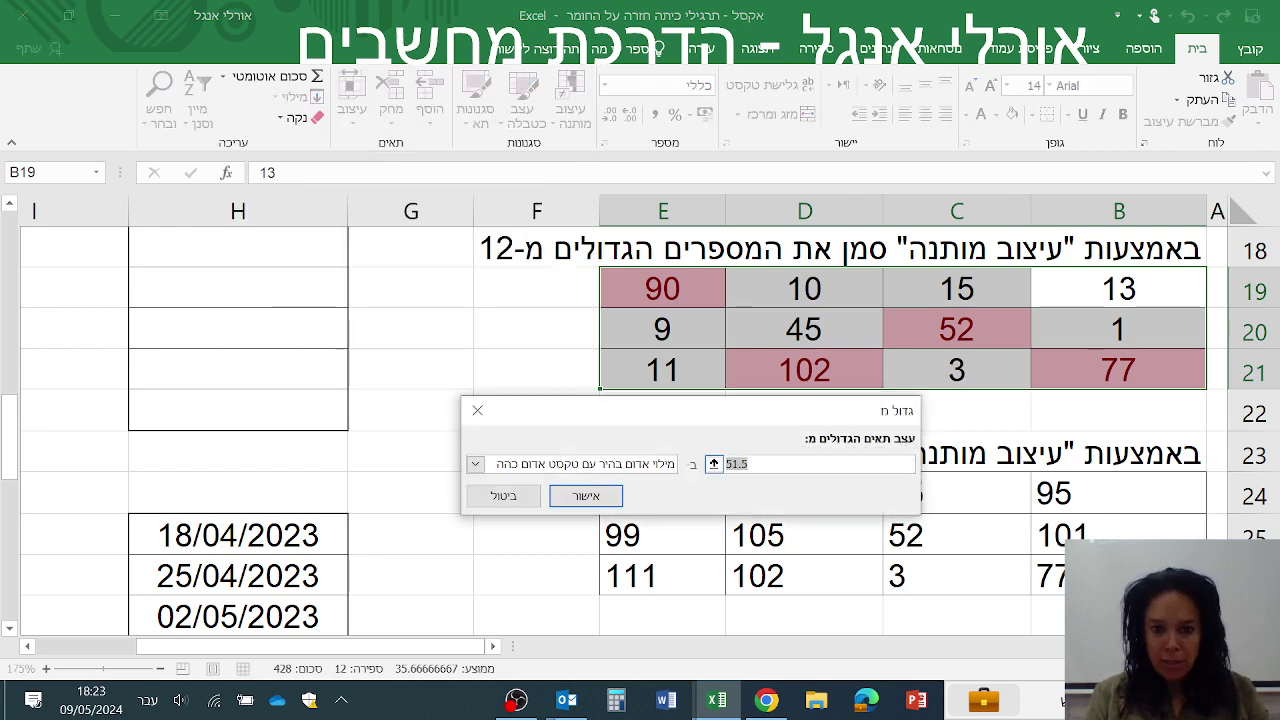
pyautogui.write('12')
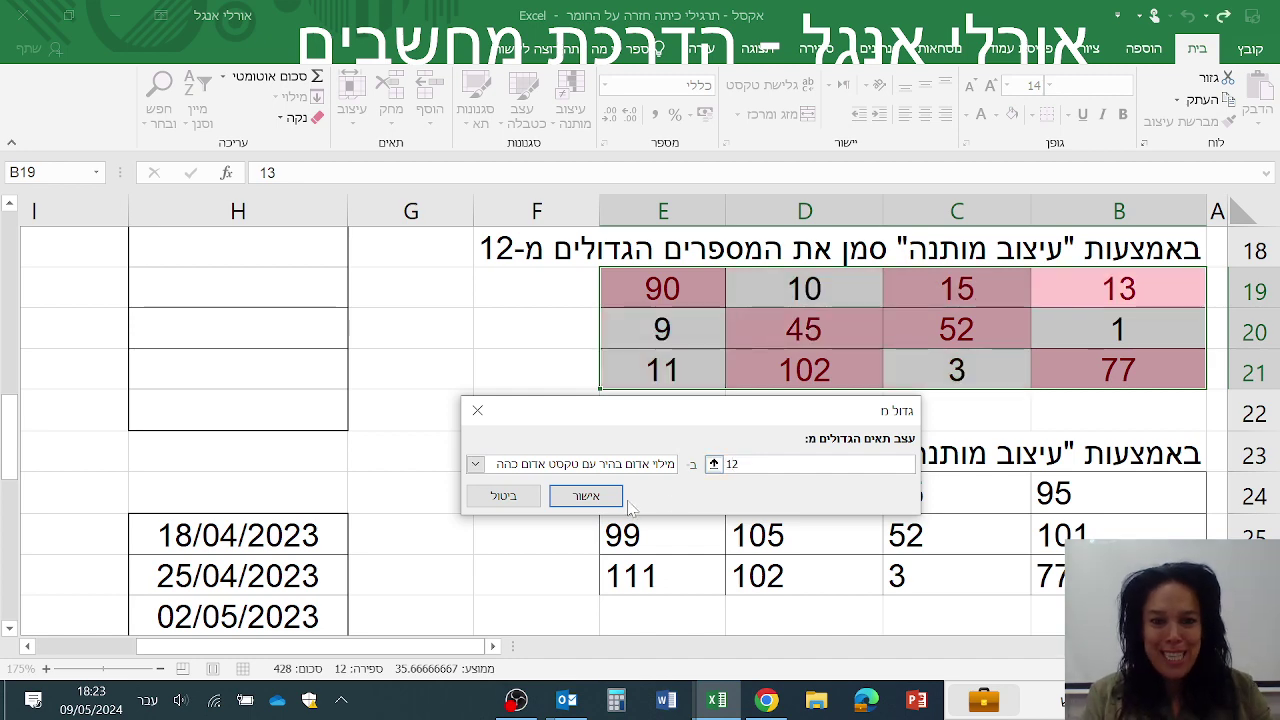
pyautogui.click(580, 500)
pyautogui.click(546, 390)
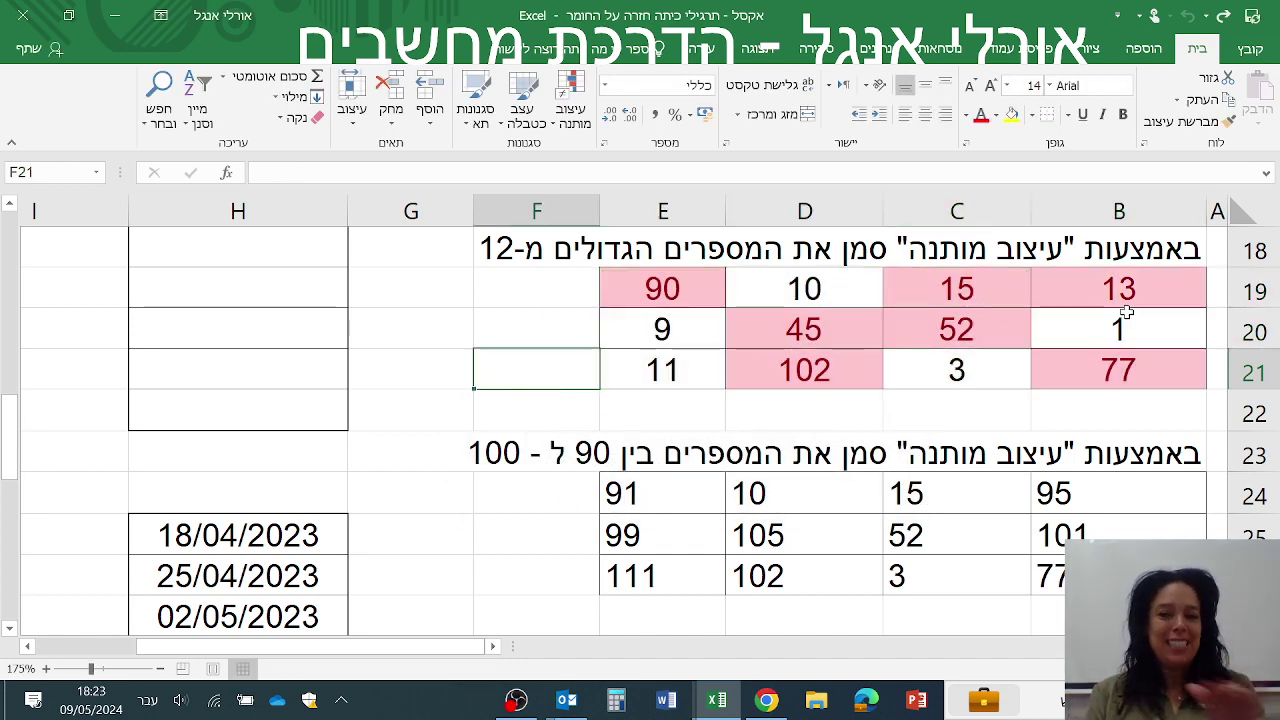
pyautogui.moveTo(1180, 292)
pyautogui.mouseDown()
pyautogui.moveTo(706, 345)
pyautogui.moveTo(652, 370)
pyautogui.mouseUp()
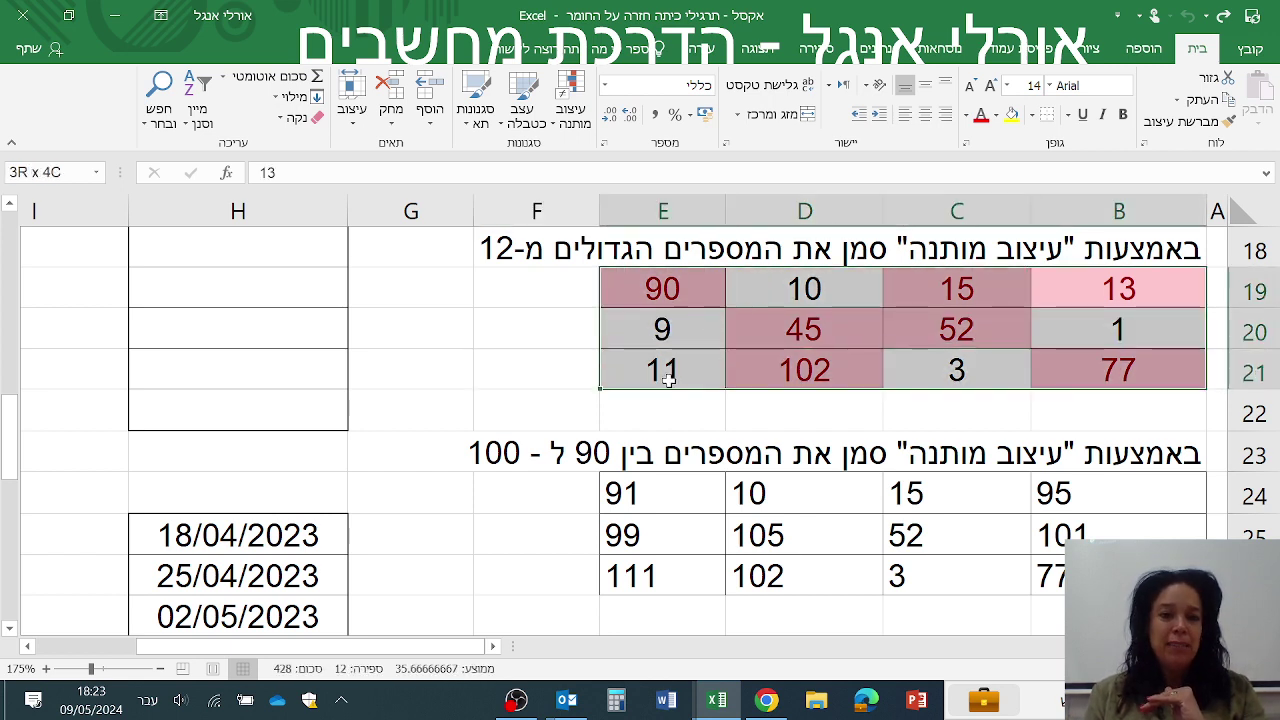
# Clear the conditional formatting rules from B19:E21 and select the B24:E26 numbers
pyautogui.click(572, 108)
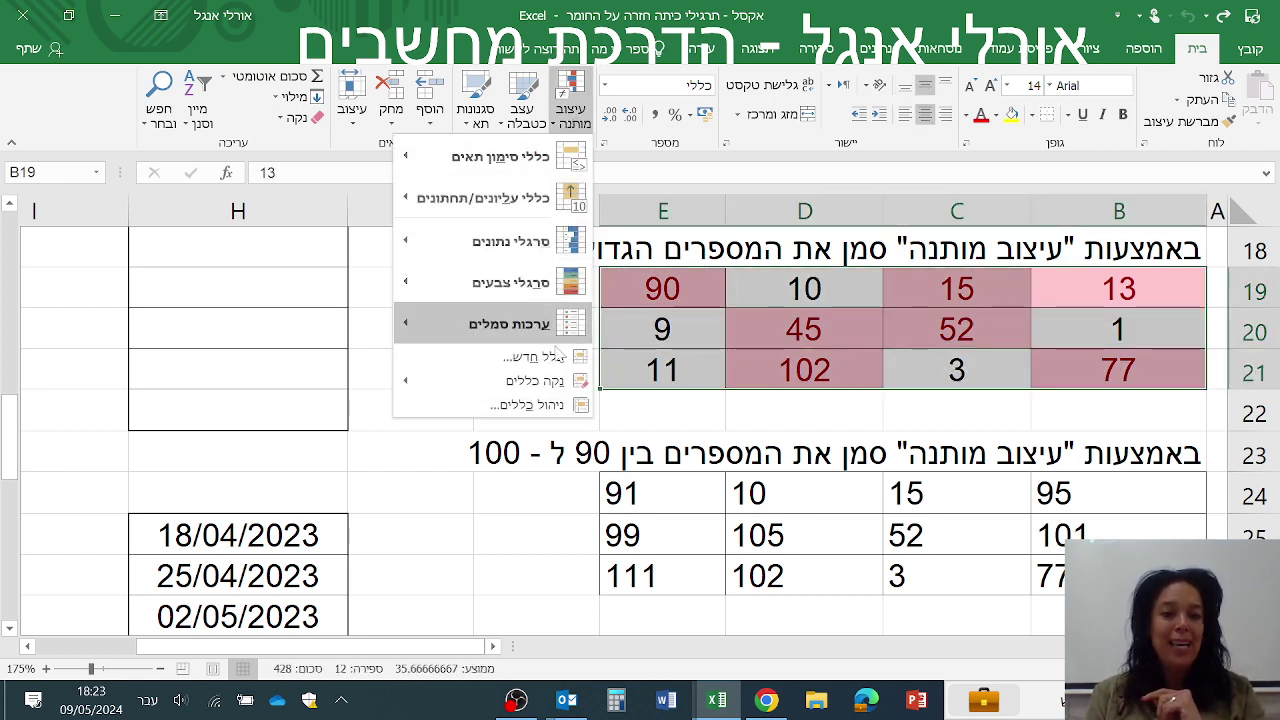
pyautogui.moveTo(484, 380)
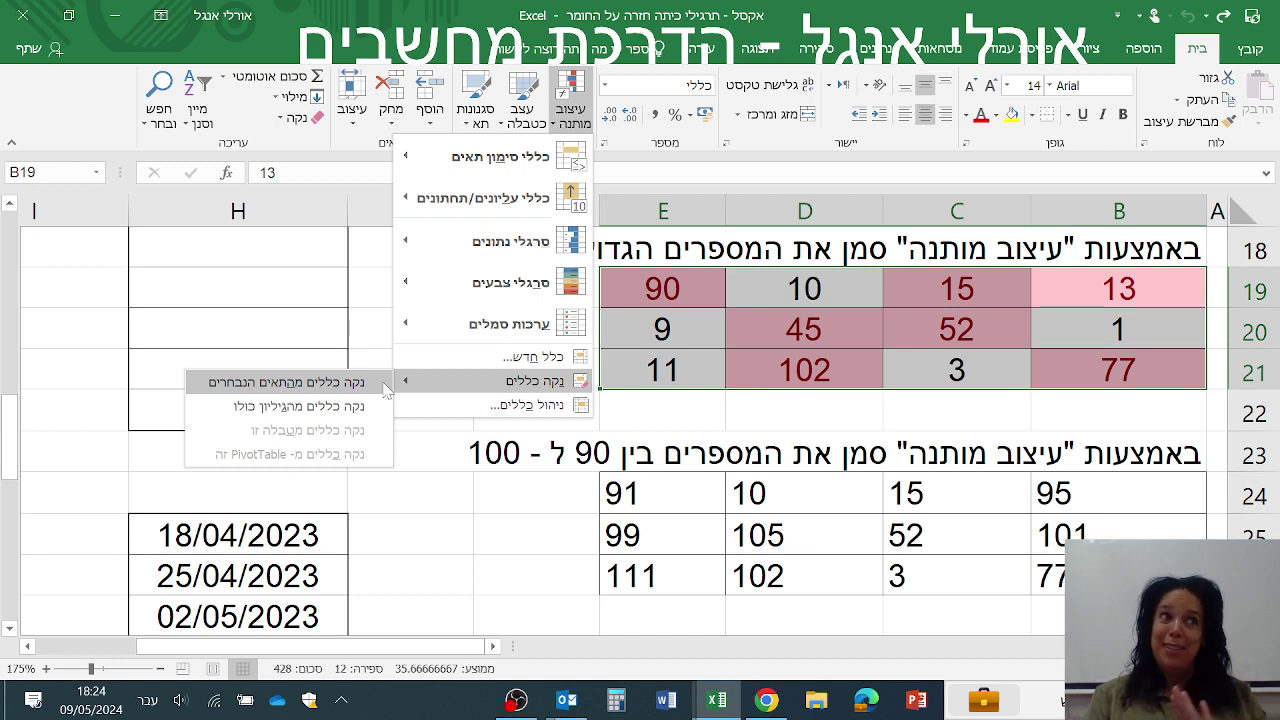
pyautogui.click(300, 382)
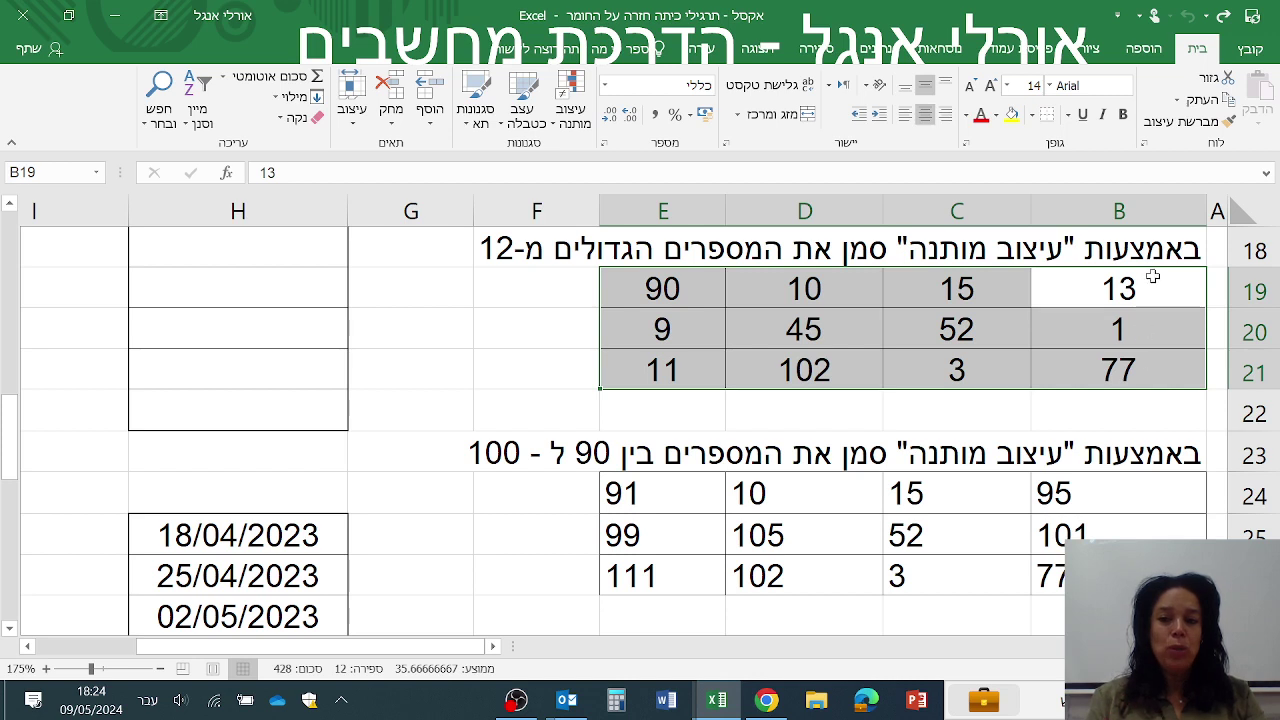
pyautogui.moveTo(1153, 280); pyautogui.dragTo(706, 370)
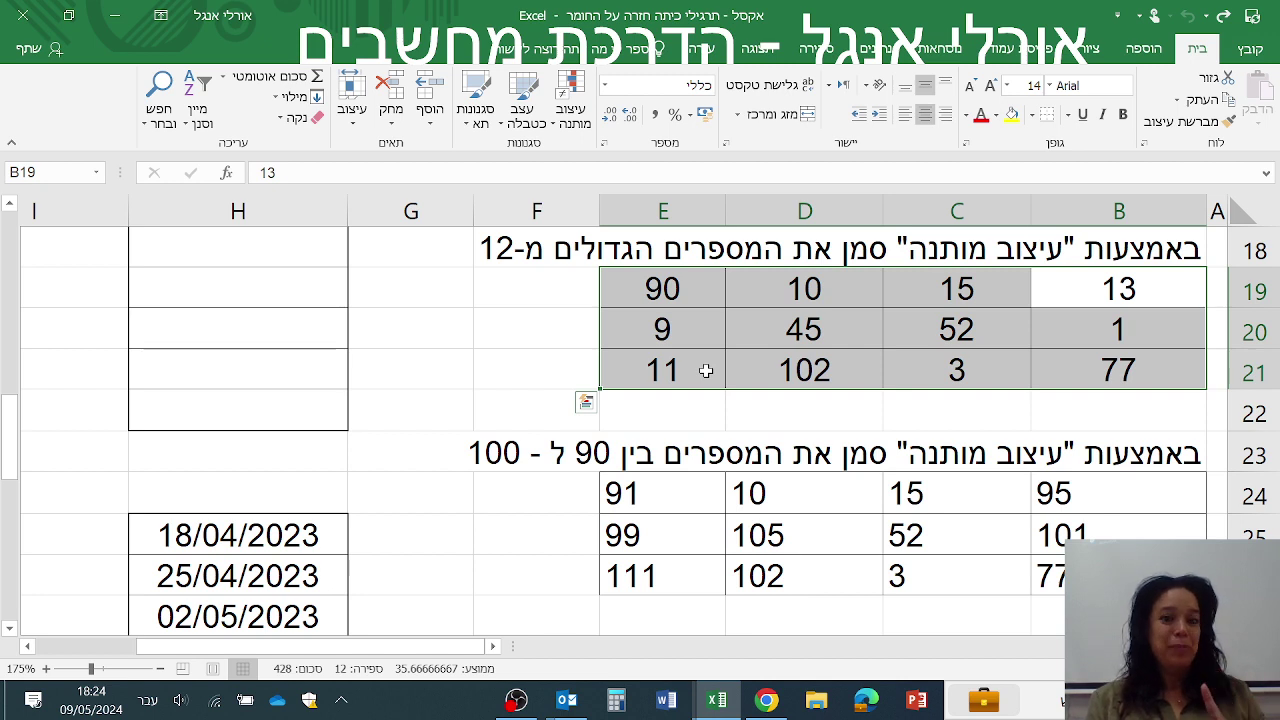
pyautogui.moveTo(757, 494)
pyautogui.mouseDown()
pyautogui.moveTo(1096, 515)
pyautogui.moveTo(1090, 576)
pyautogui.mouseUp()
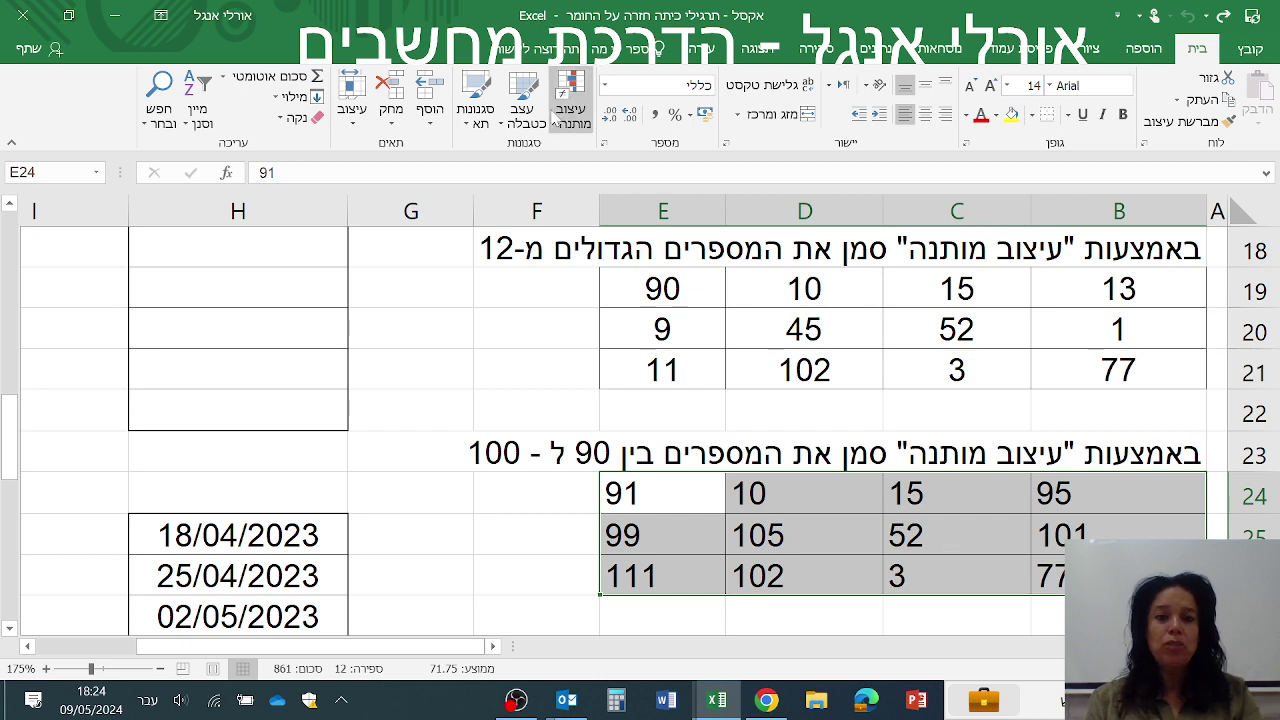
# Highlight B24:E26 values between 90 and 100 with green fill
pyautogui.click(567, 124)
pyautogui.moveTo(500, 157)
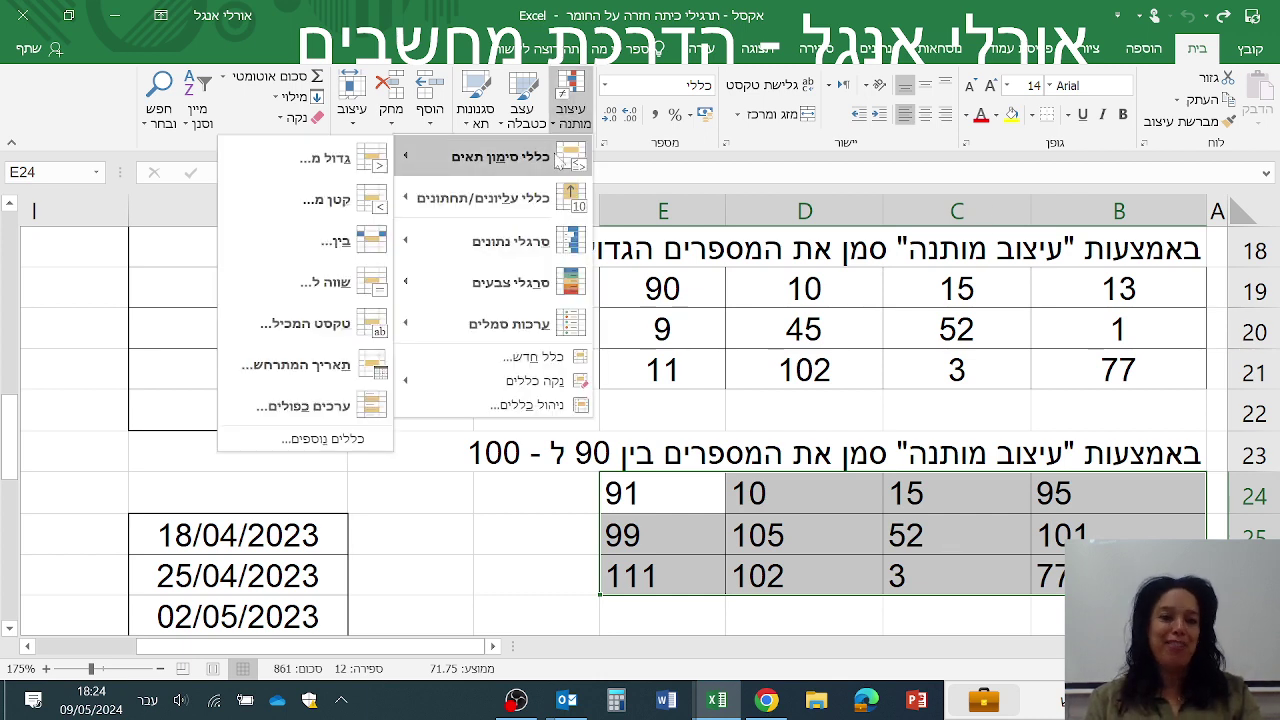
pyautogui.click(338, 245)
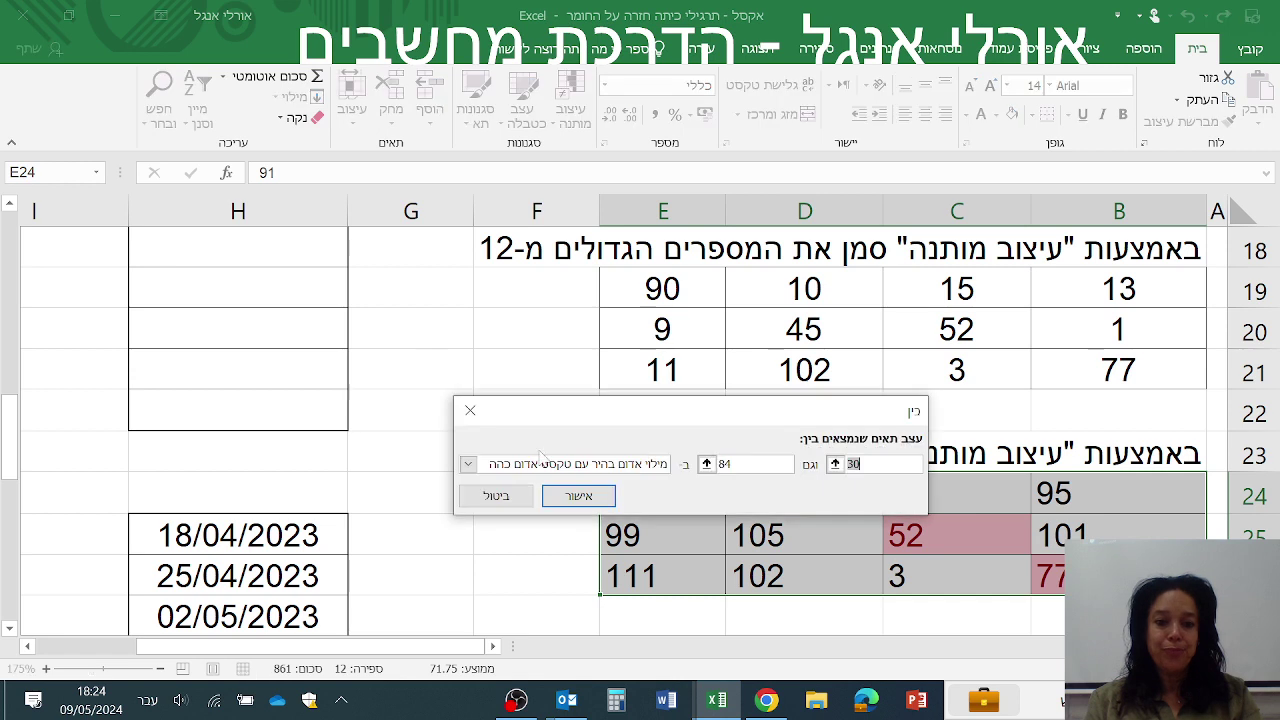
pyautogui.write('90')
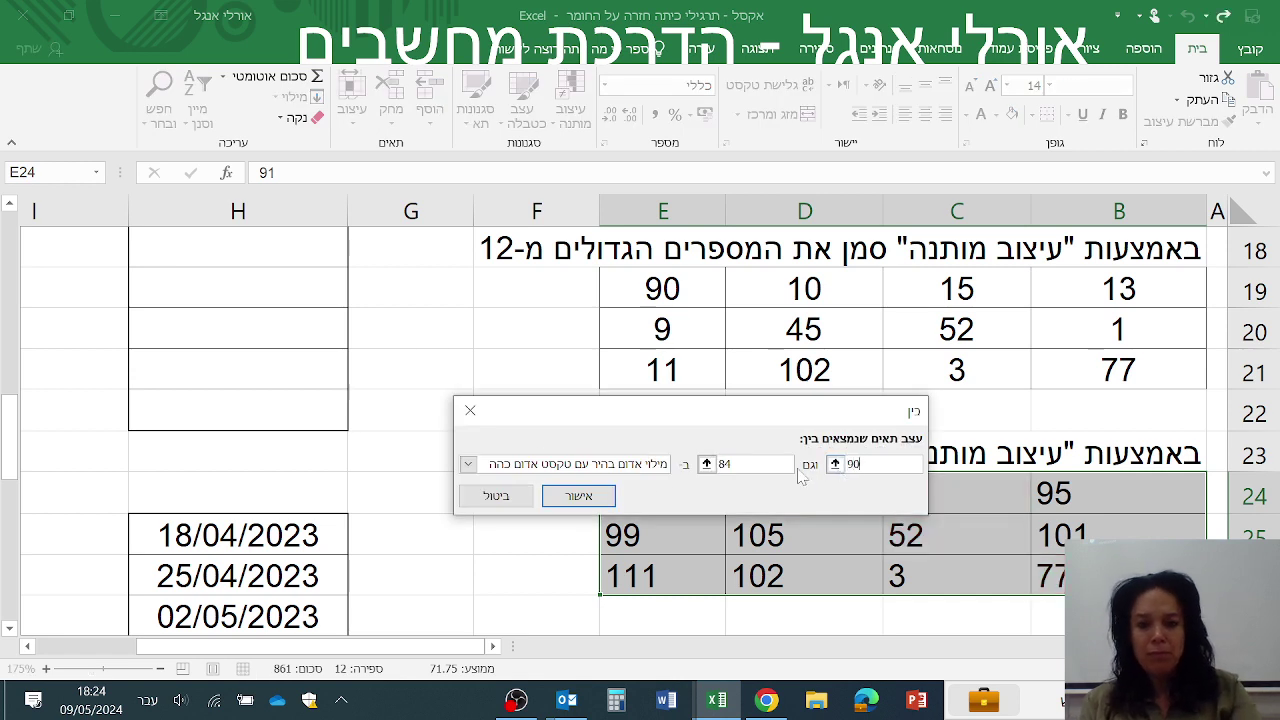
pyautogui.doubleClick(724, 464)
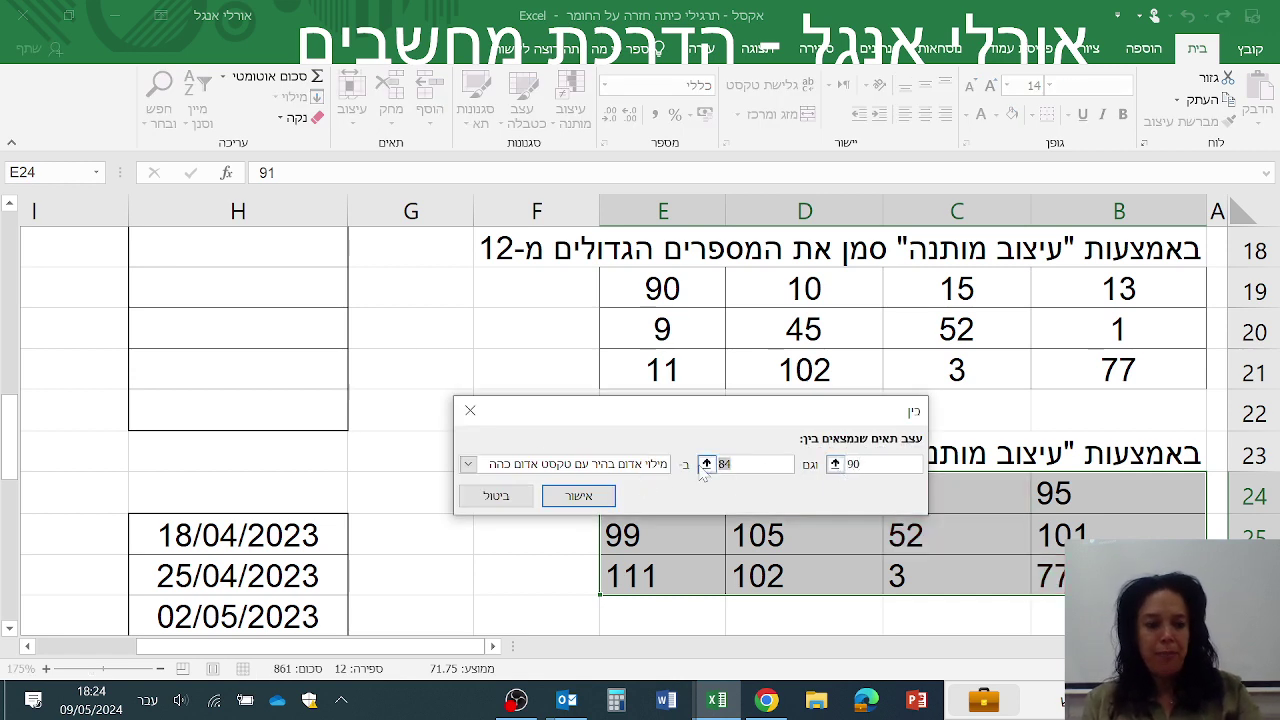
pyautogui.write('100')
pyautogui.click(600, 465)
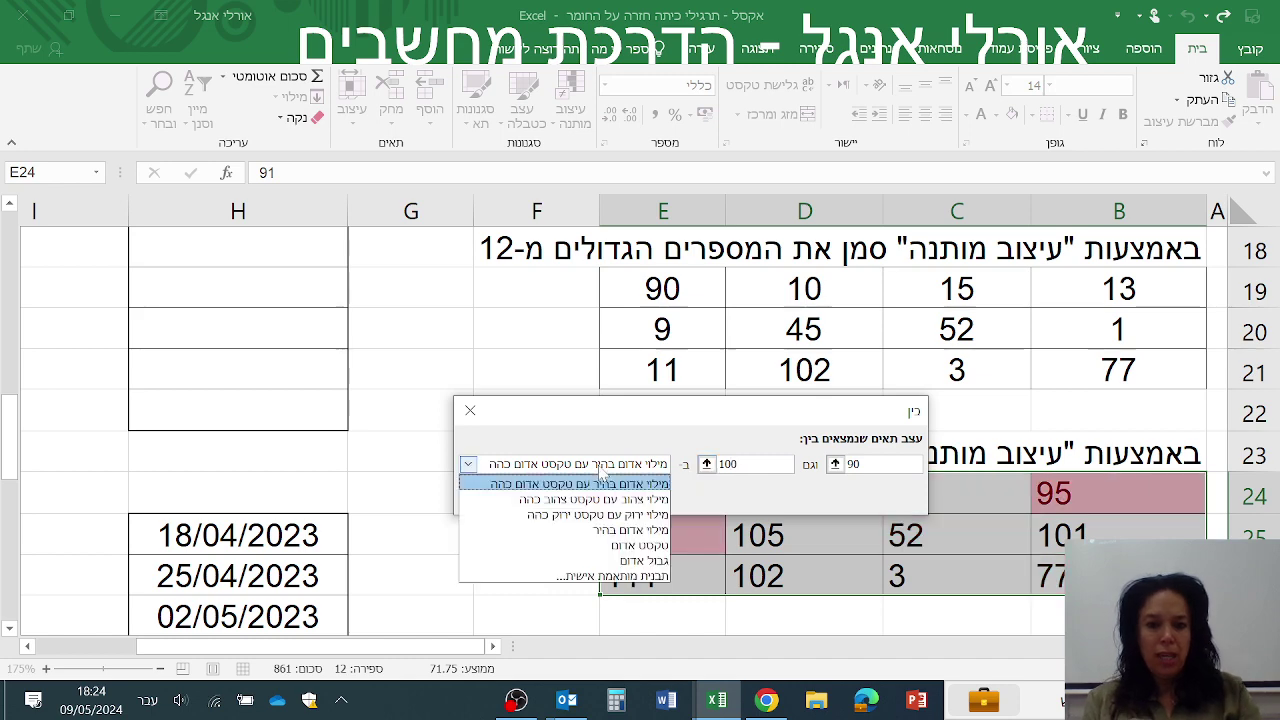
pyautogui.click(600, 499)
pyautogui.click(605, 464)
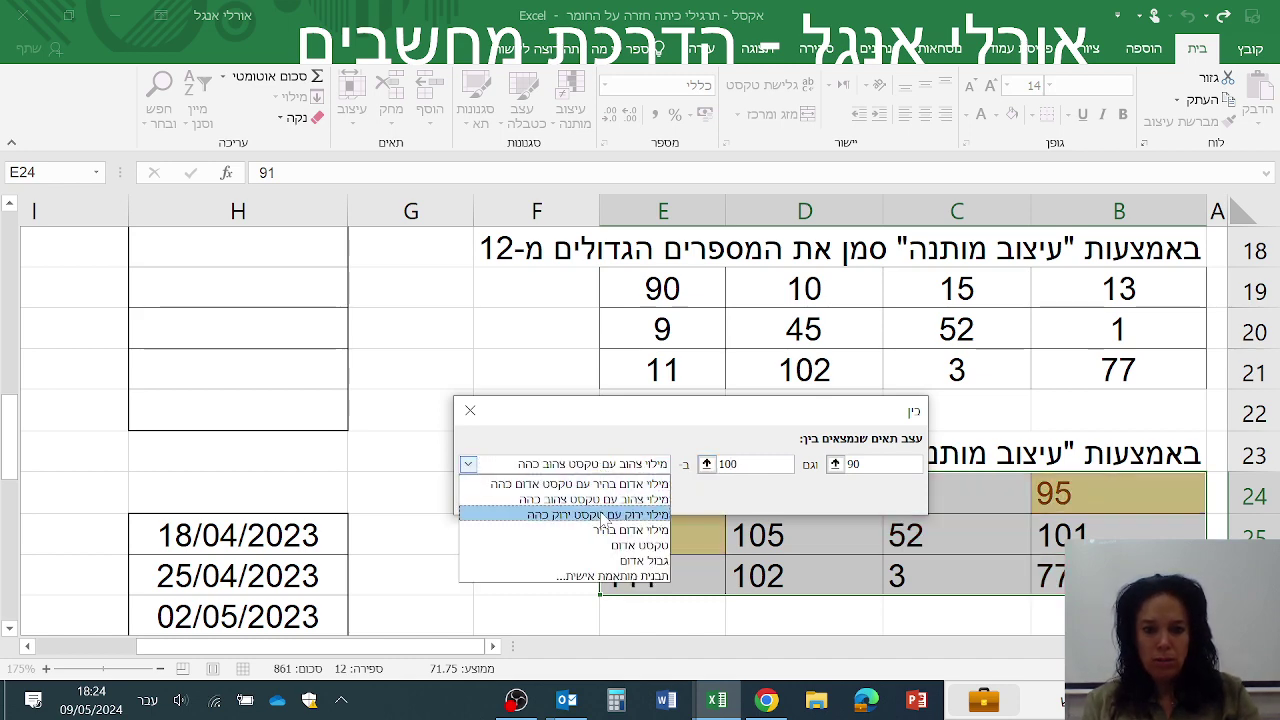
pyautogui.click(603, 516)
pyautogui.click(565, 497)
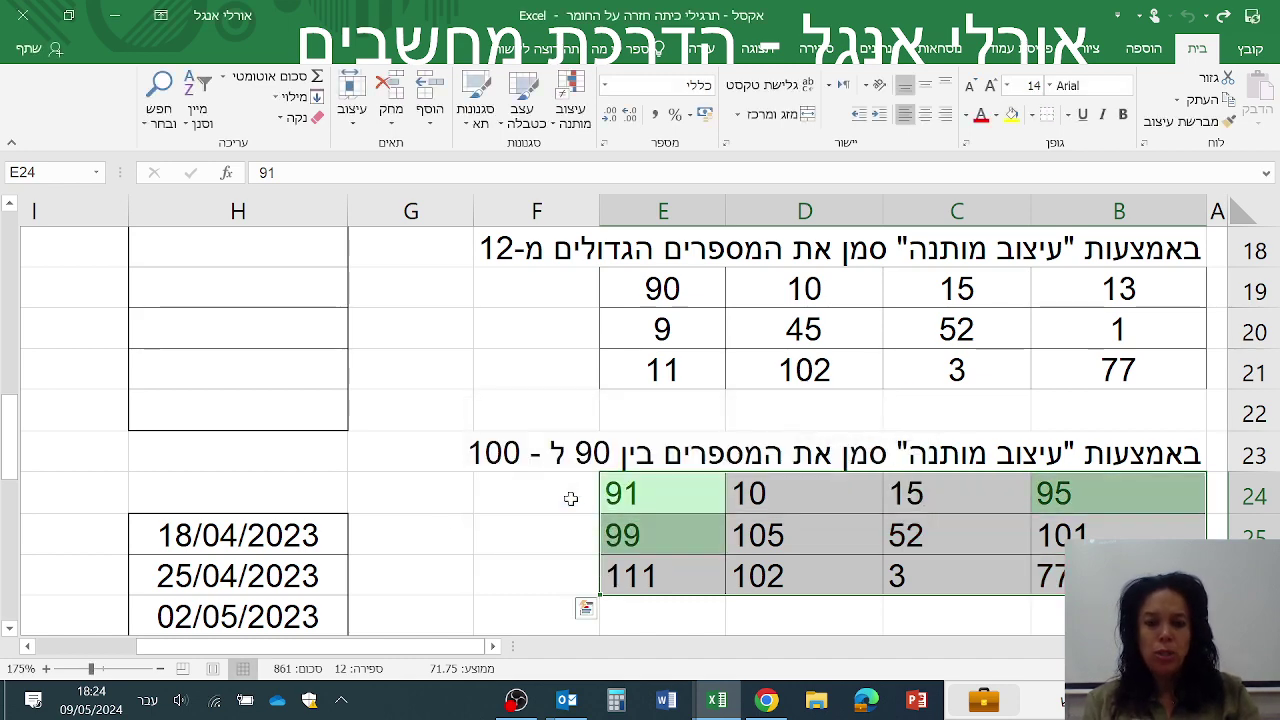
# Change D25 from 105 to 99
pyautogui.click(842, 542)
pyautogui.write('99')
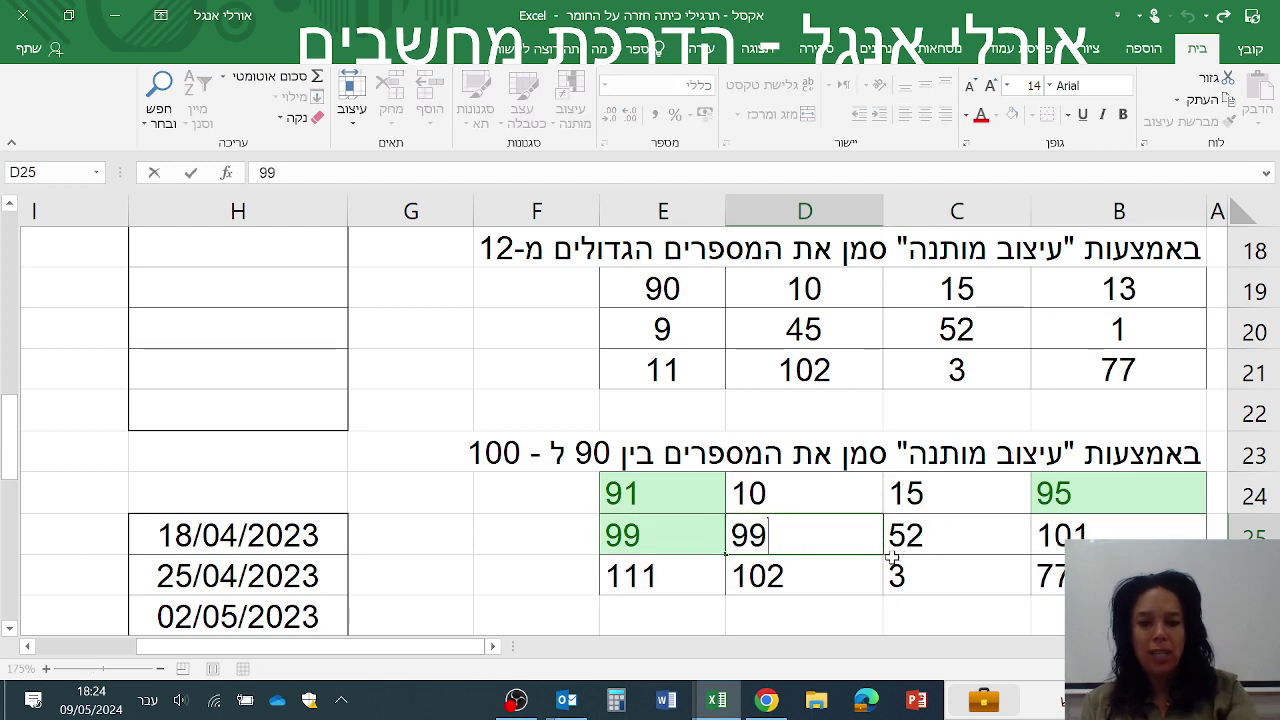
pyautogui.press('Return')
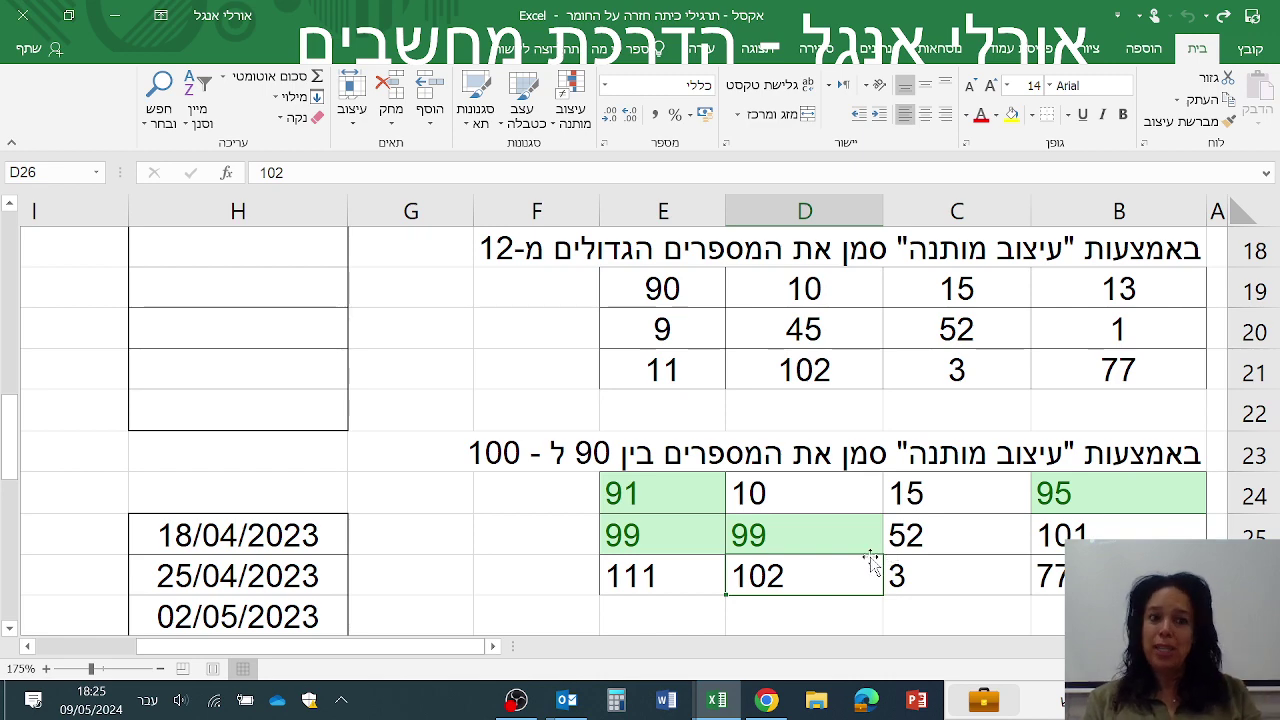
# Extend the 10, 20, 30 series in column H down to 80 in H22
pyautogui.scroll(2, 870, 562)
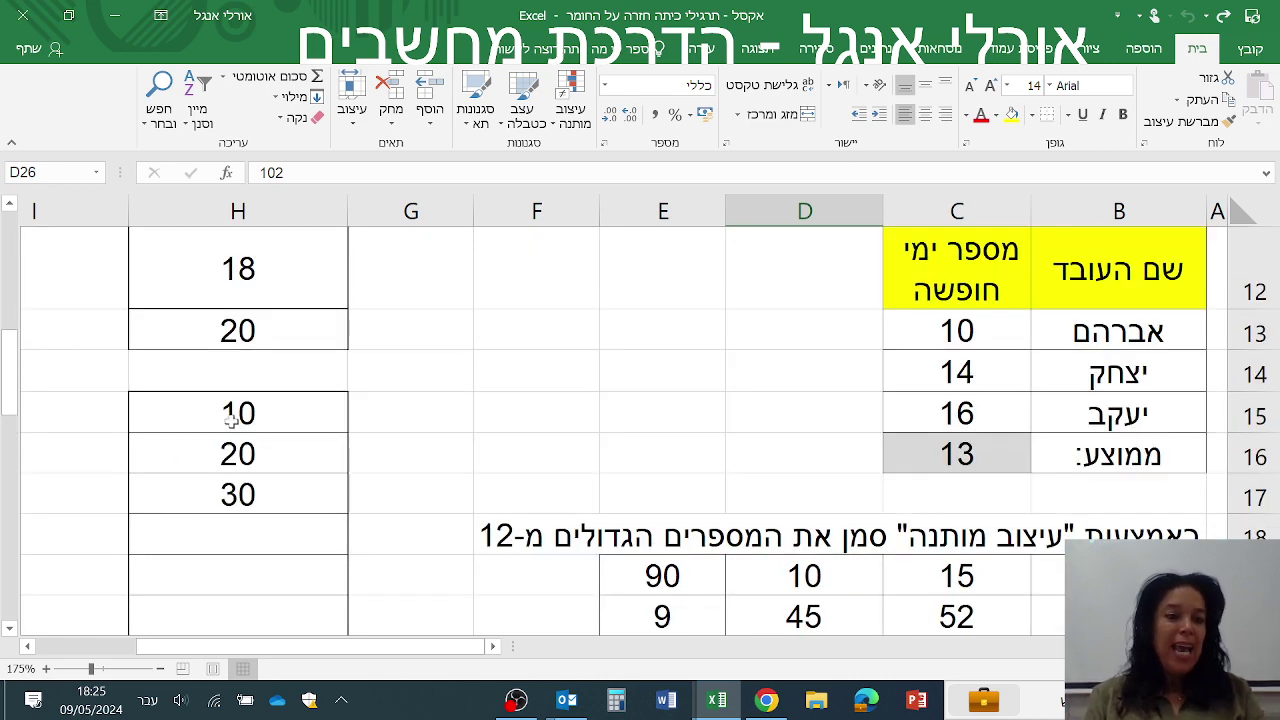
pyautogui.moveTo(200, 414)
pyautogui.mouseDown()
pyautogui.moveTo(226, 462)
pyautogui.moveTo(221, 493)
pyautogui.mouseUp()
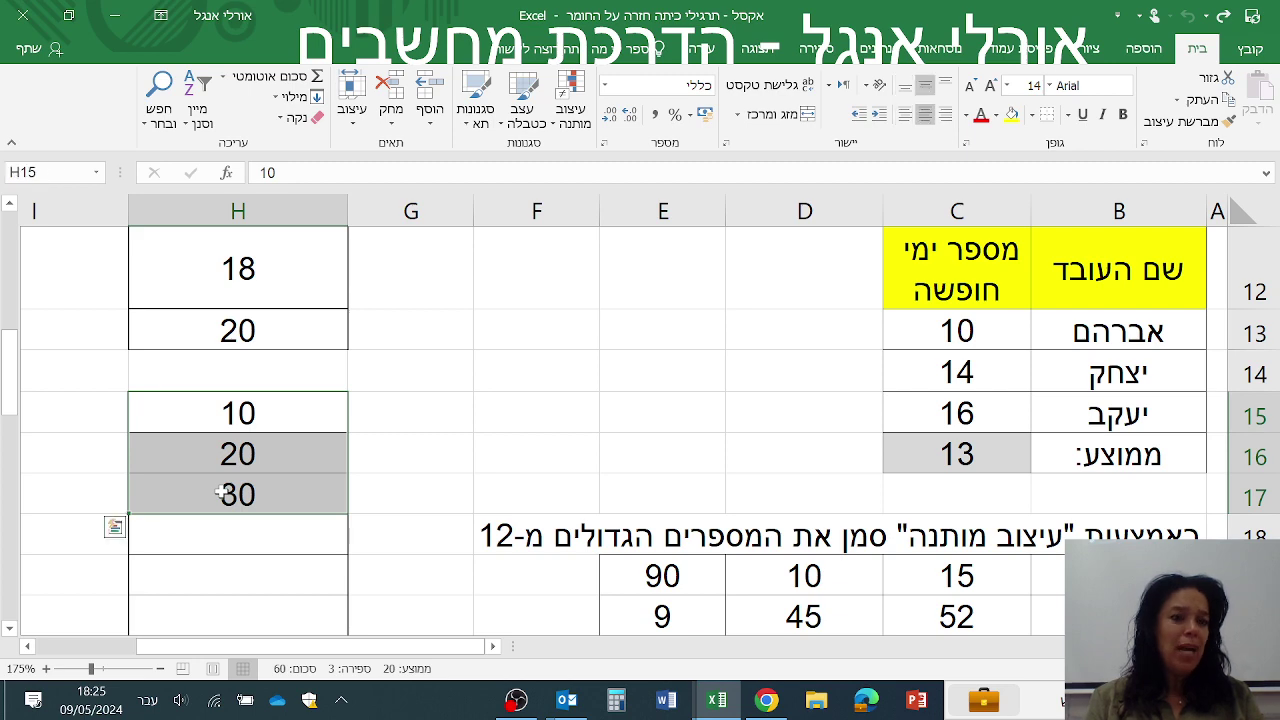
pyautogui.scroll(-1, 221, 493)
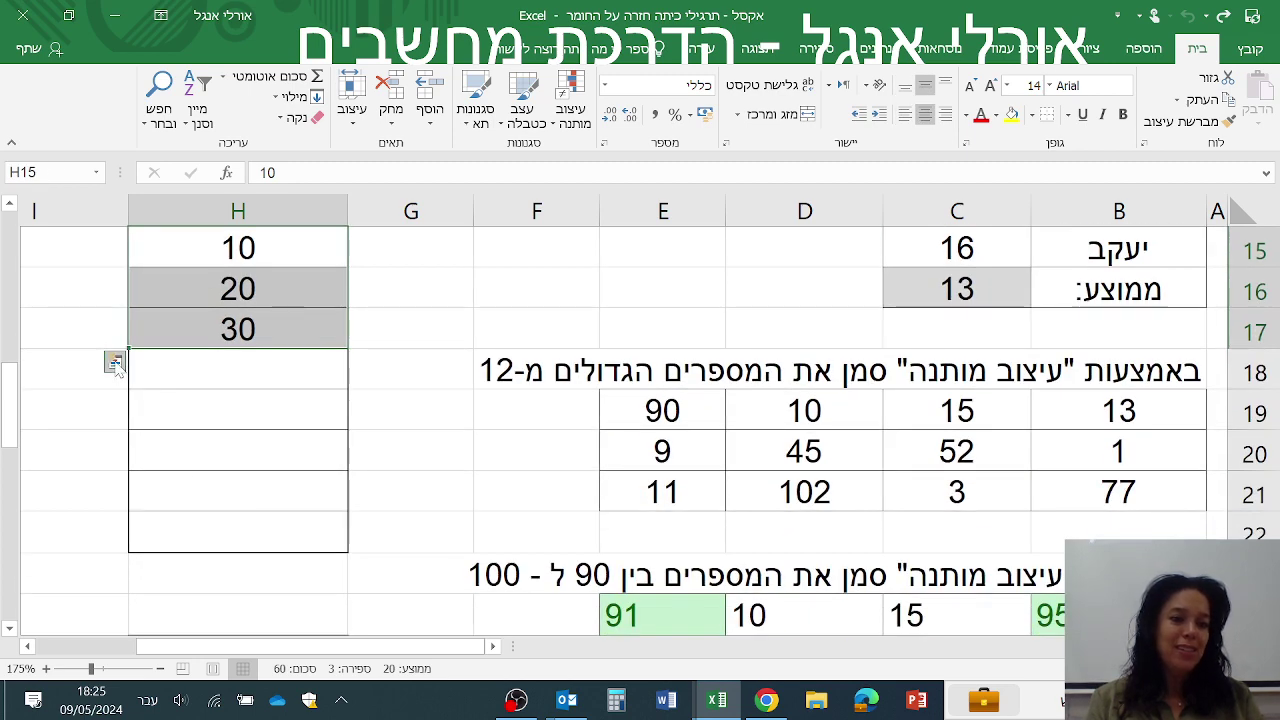
pyautogui.moveTo(127, 349); pyautogui.dragTo(127, 541)
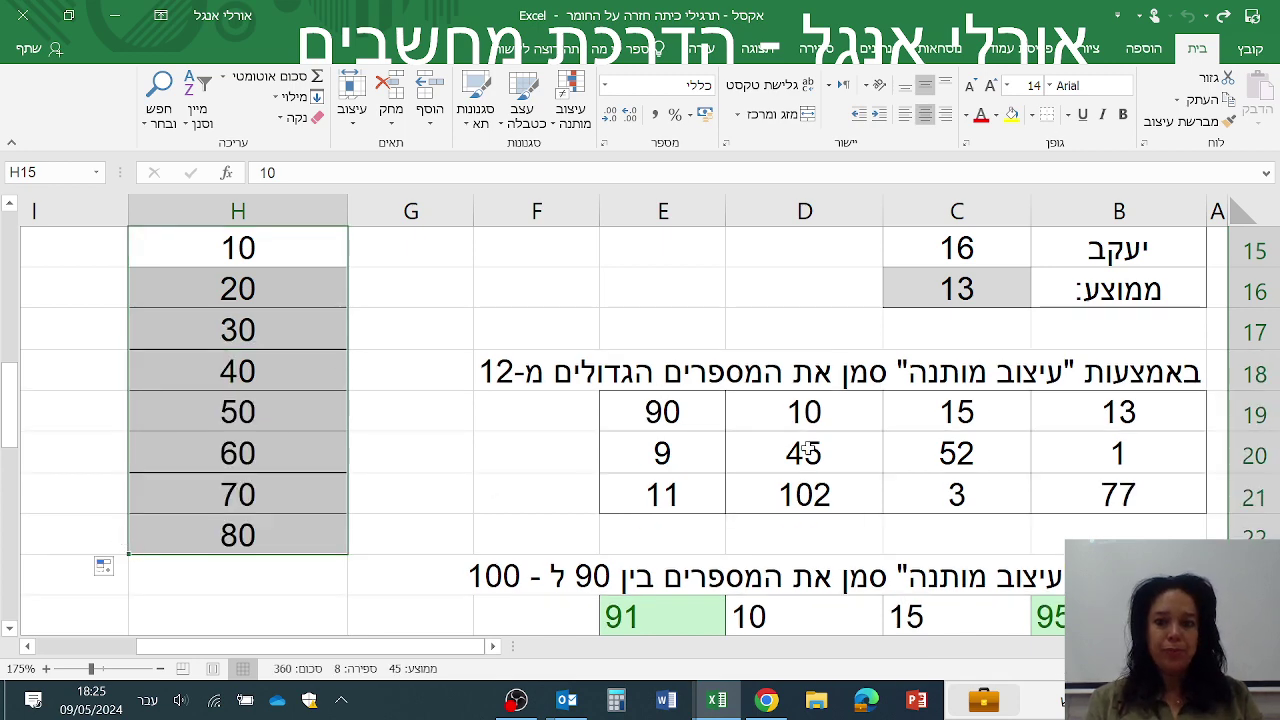
# Extend the weekly dates from 18/04/2023 down column H through 06/06/2023
pyautogui.scroll(-1, 215, 350)
pyautogui.scroll(-2, 215, 350)
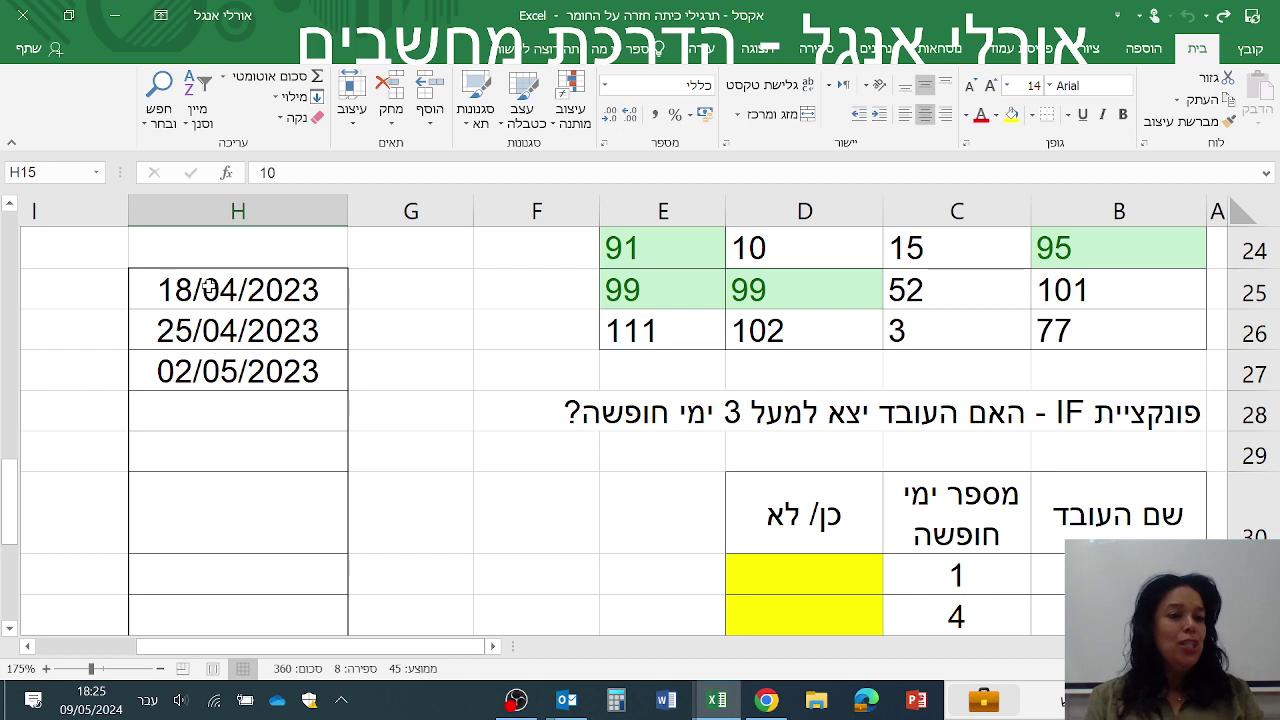
pyautogui.moveTo(207, 288); pyautogui.dragTo(197, 389)
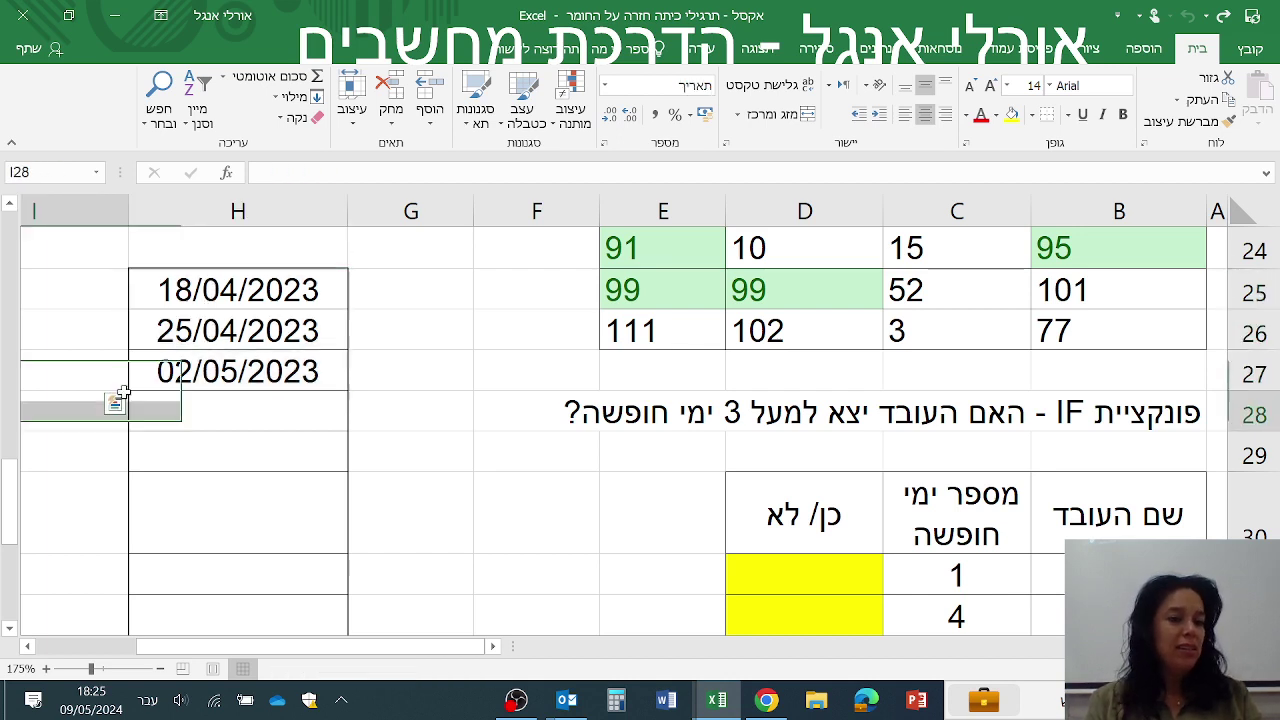
pyautogui.moveTo(145, 290); pyautogui.dragTo(154, 462)
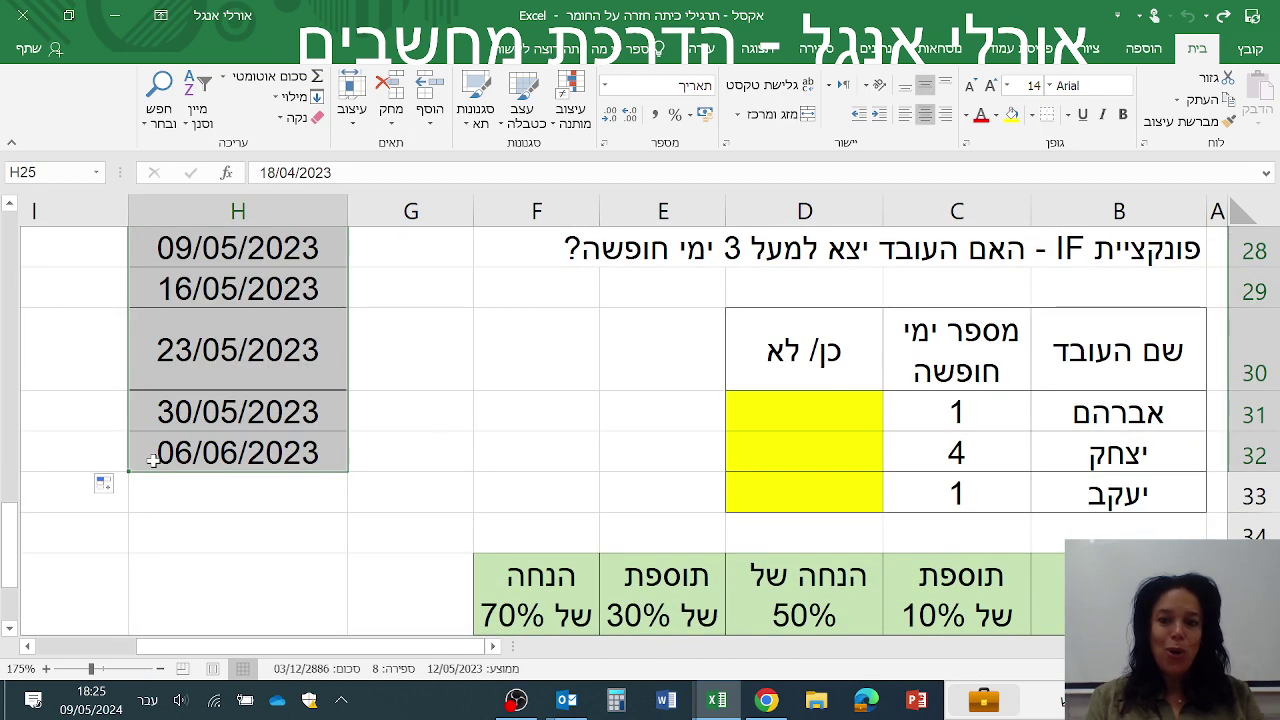
pyautogui.click(790, 416)
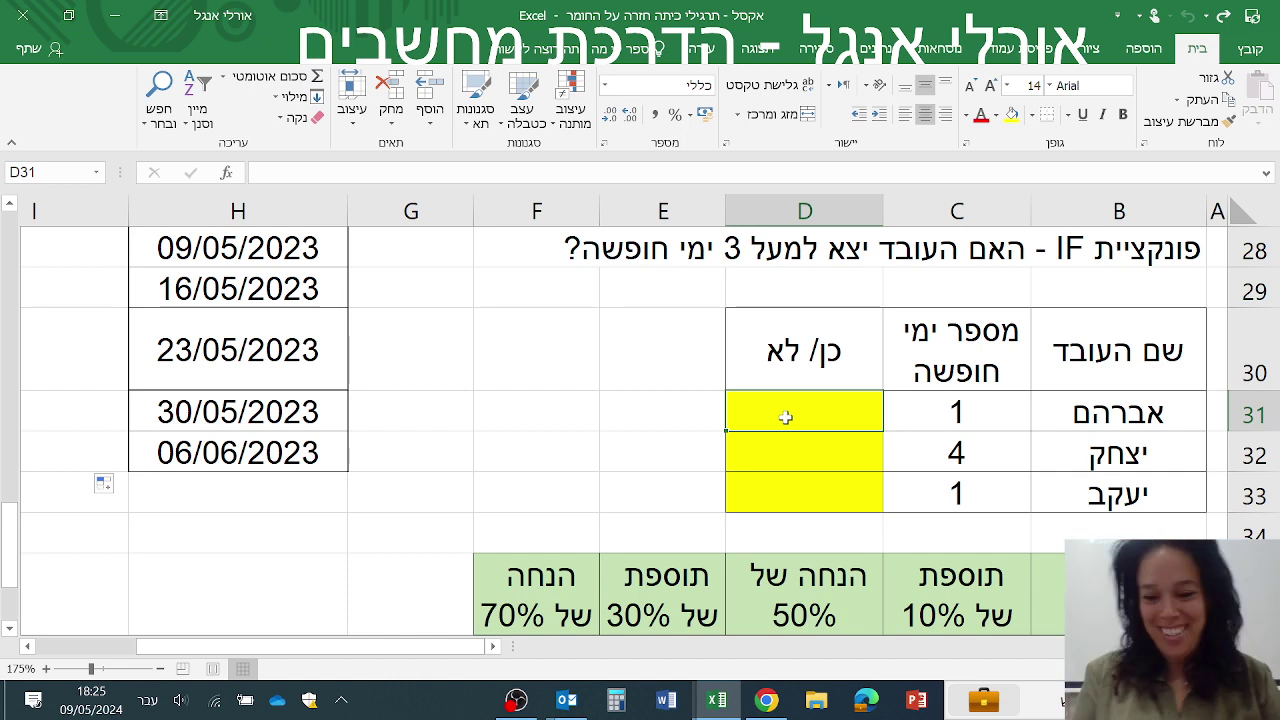
# Begin an IF formula in D31 testing whether C31 is greater than 3
pyautogui.write('=')
pyautogui.hotkey('alt', 'shift')
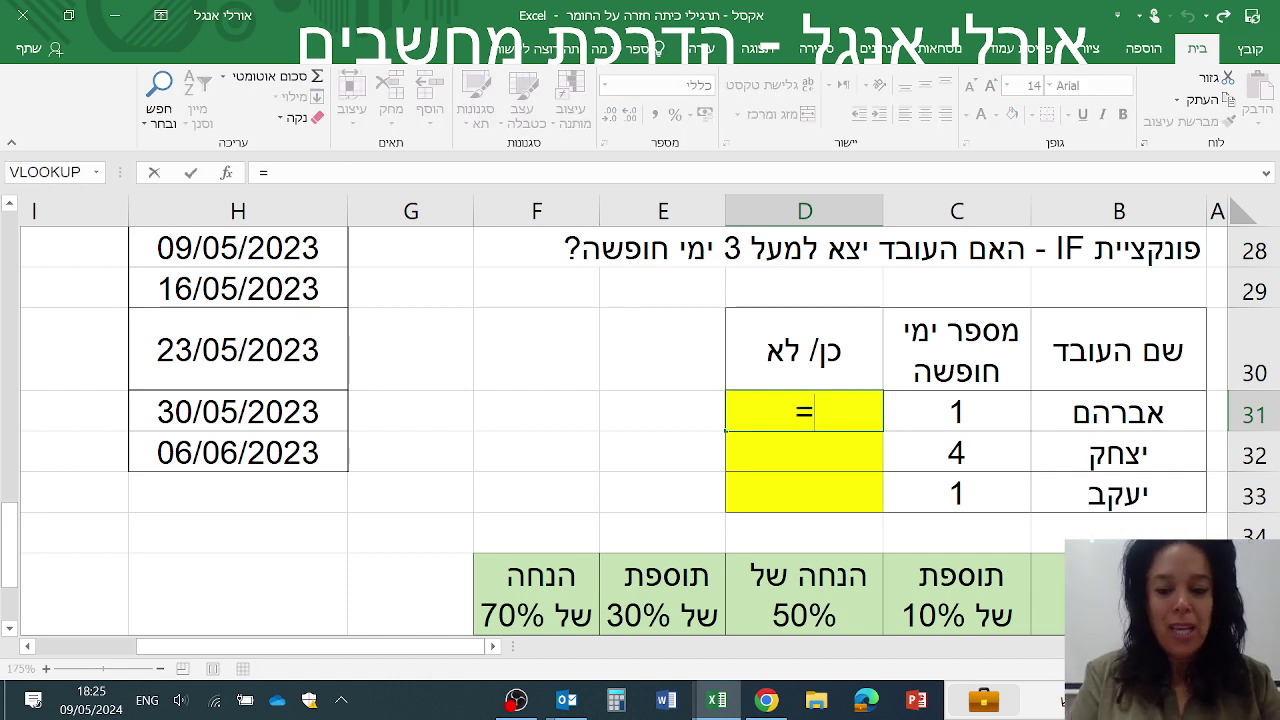
pyautogui.write('if')
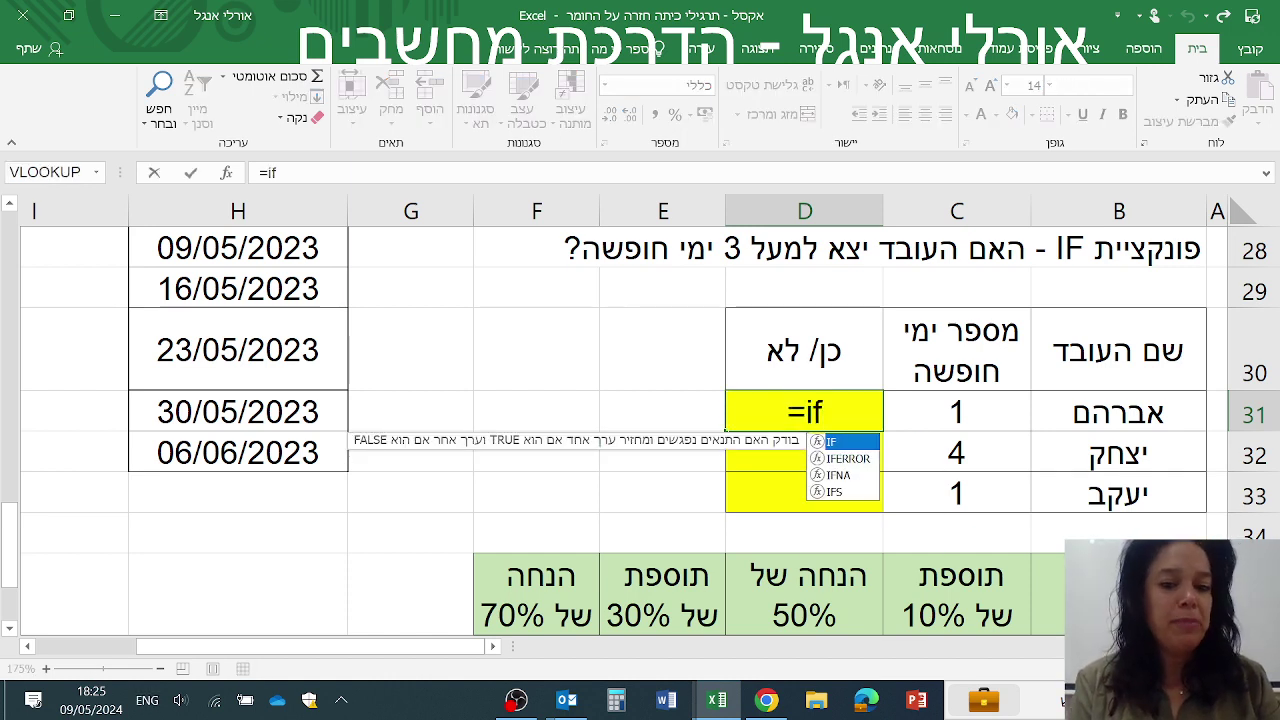
pyautogui.press('Tab')
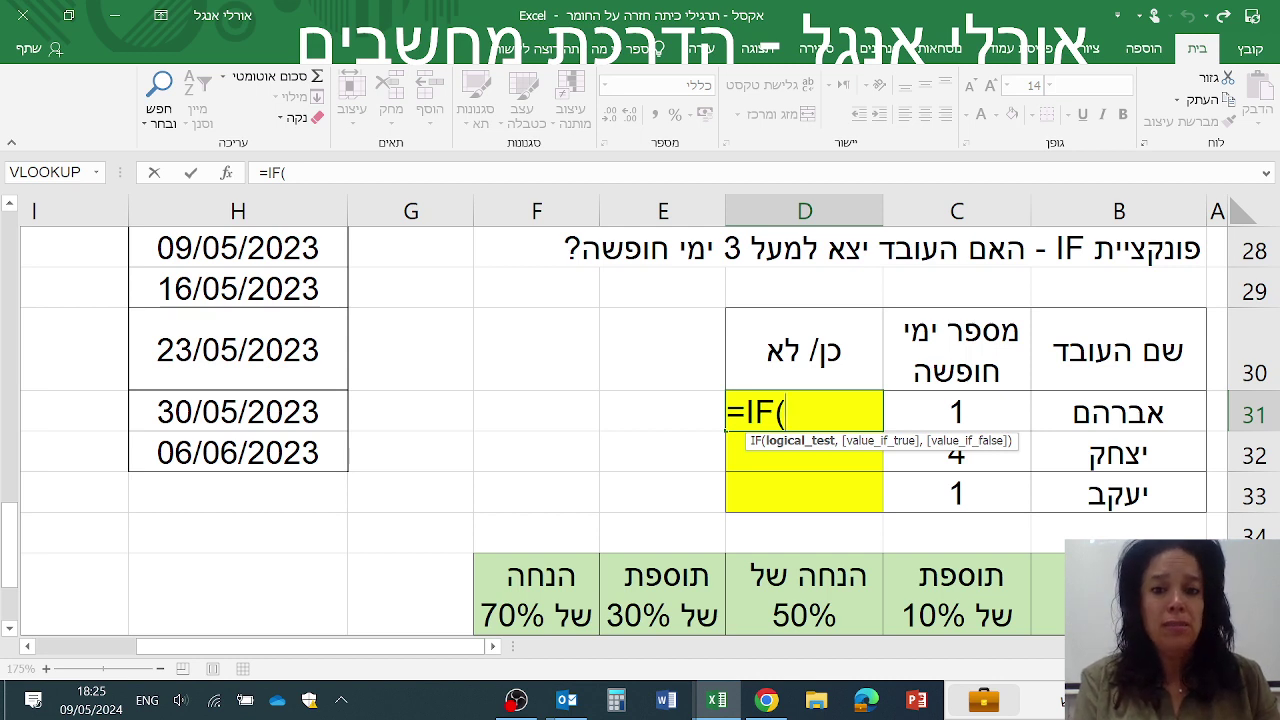
pyautogui.click(921, 410)
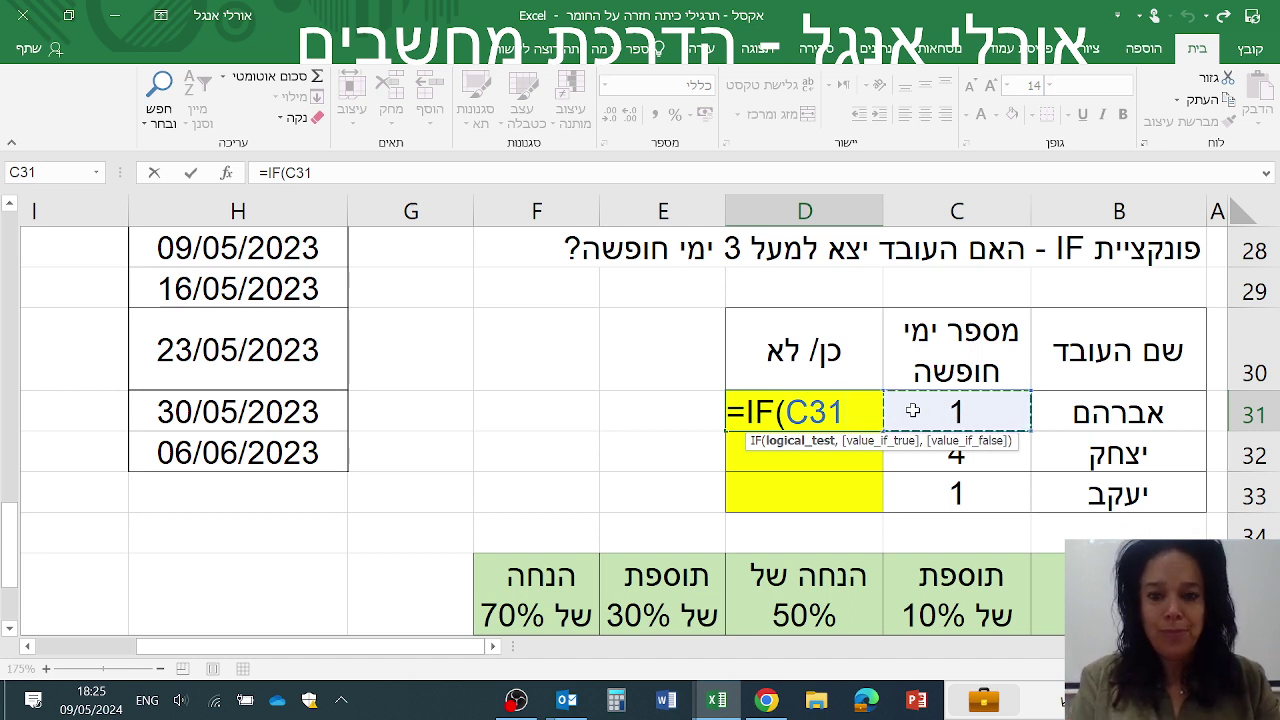
pyautogui.write('>3')
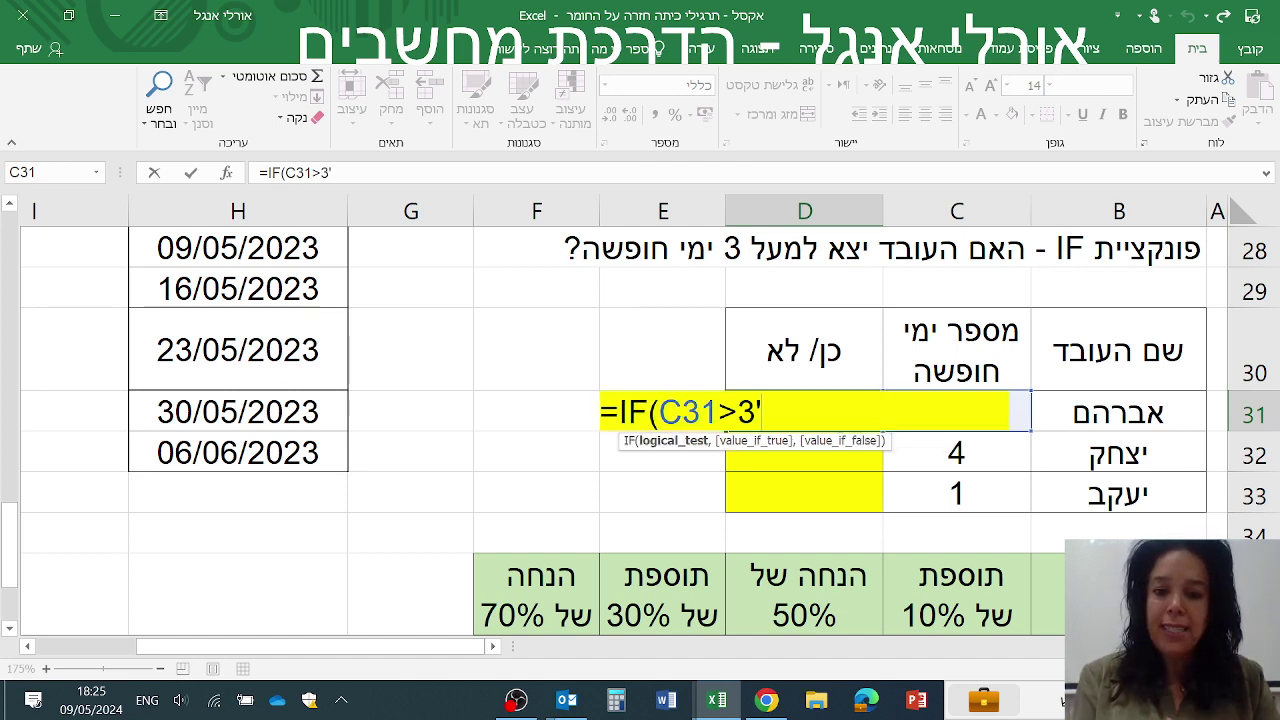
pyautogui.write(',')
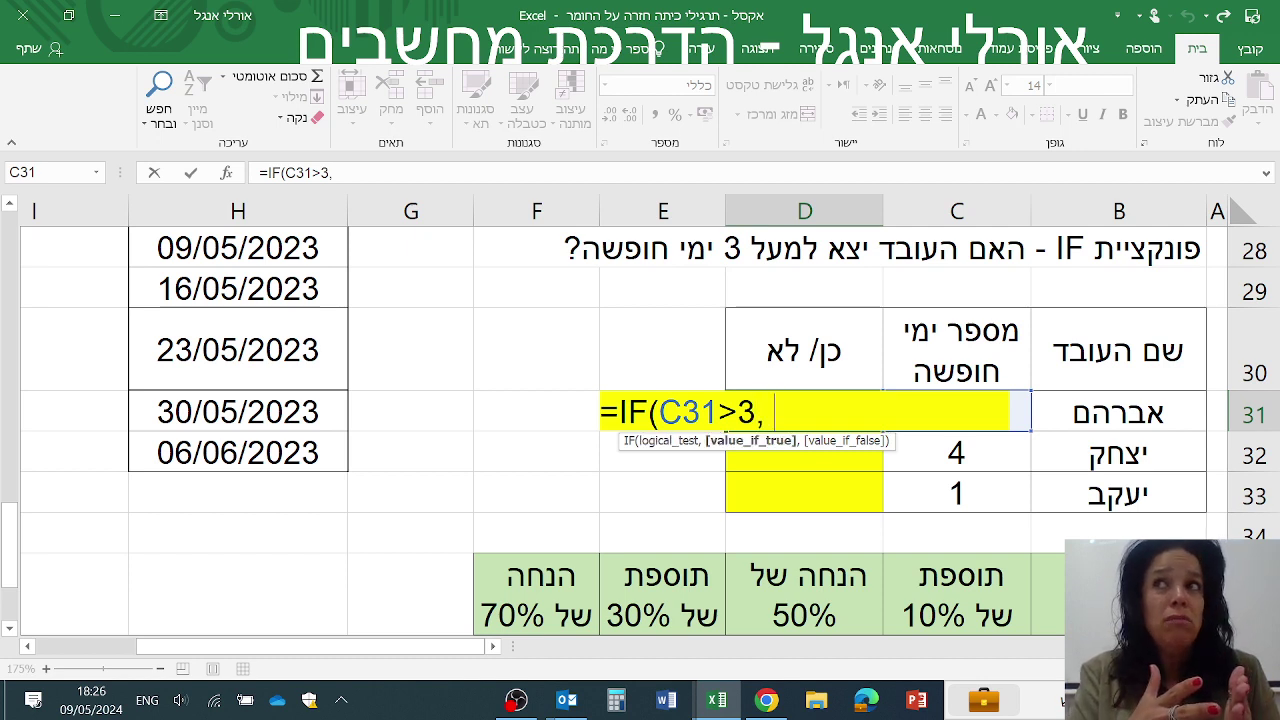
pyautogui.write(' "dsu')
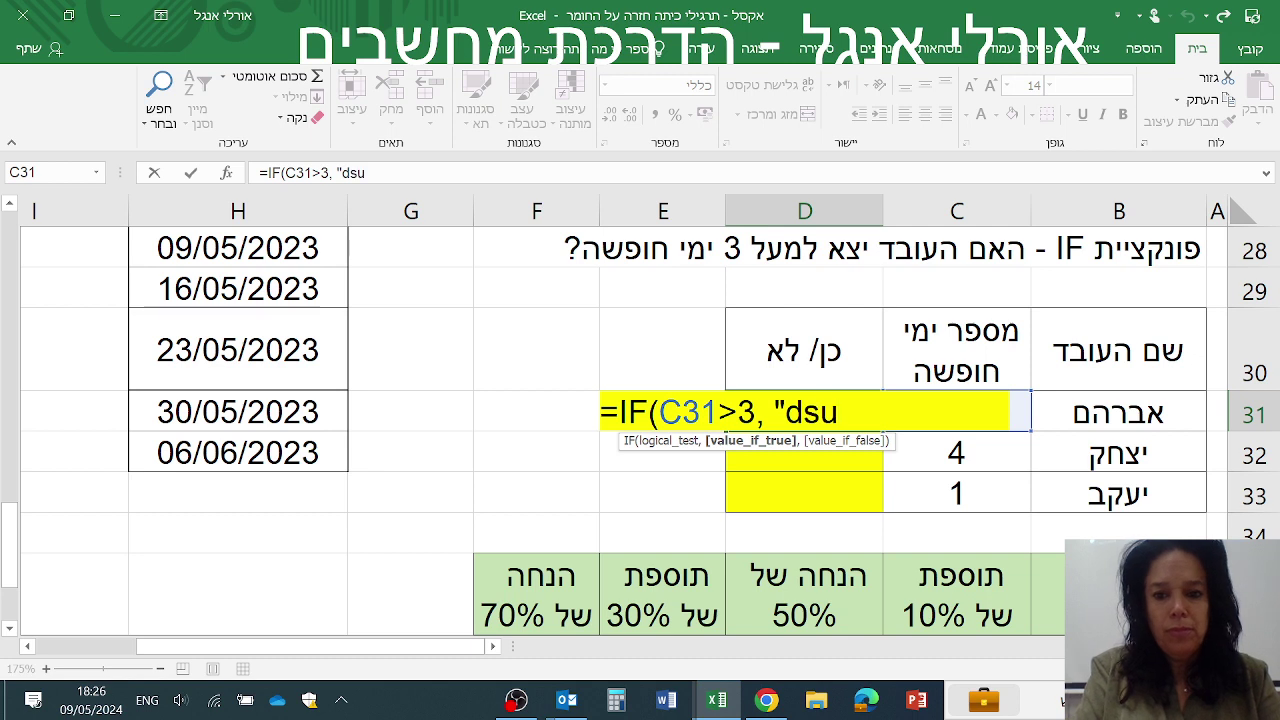
# Replace the placeholder with "כן", add "לא" as the false answer, and commit =IF(C31>3,"כן","לא")
pyautogui.press('BackSpace')
pyautogui.press('BackSpace')
pyautogui.press('BackSpace')
pyautogui.hotkey('alt', 'shift')
pyautogui.write('גדול"')
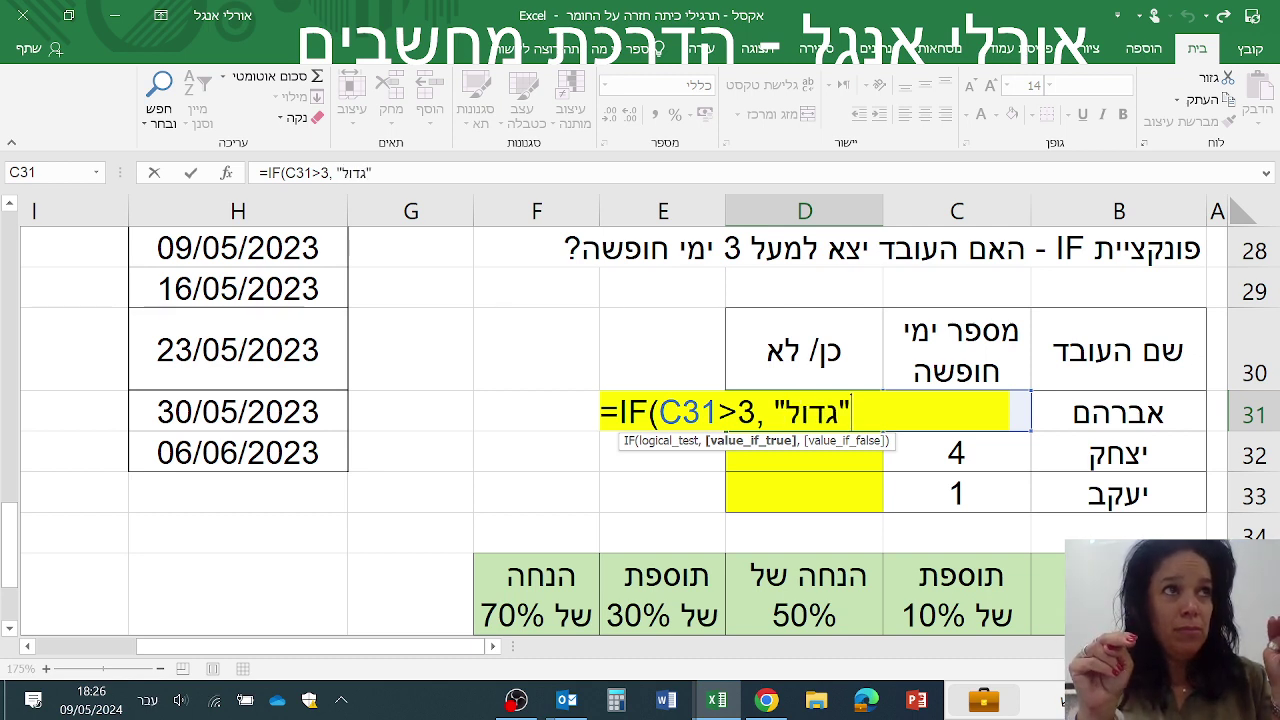
pyautogui.press('BackSpace')
pyautogui.press('BackSpace')
pyautogui.press('BackSpace')
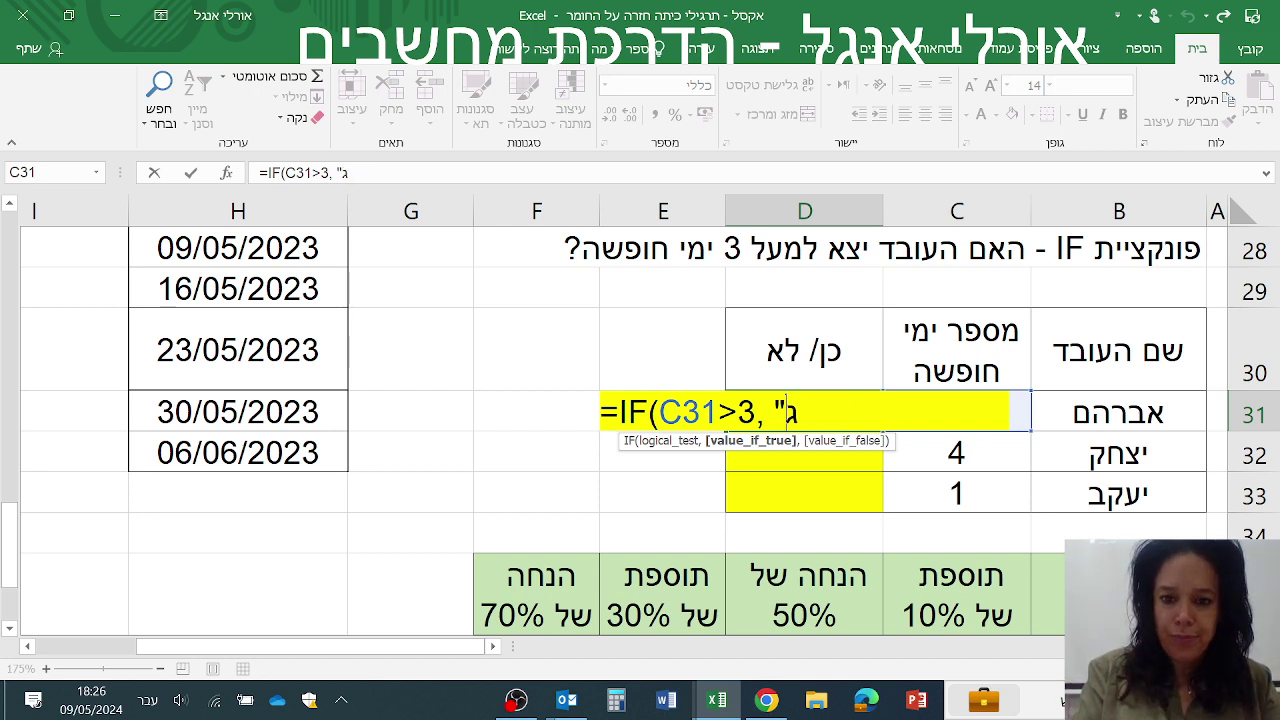
pyautogui.press('BackSpace')
pyautogui.write('כן" ')
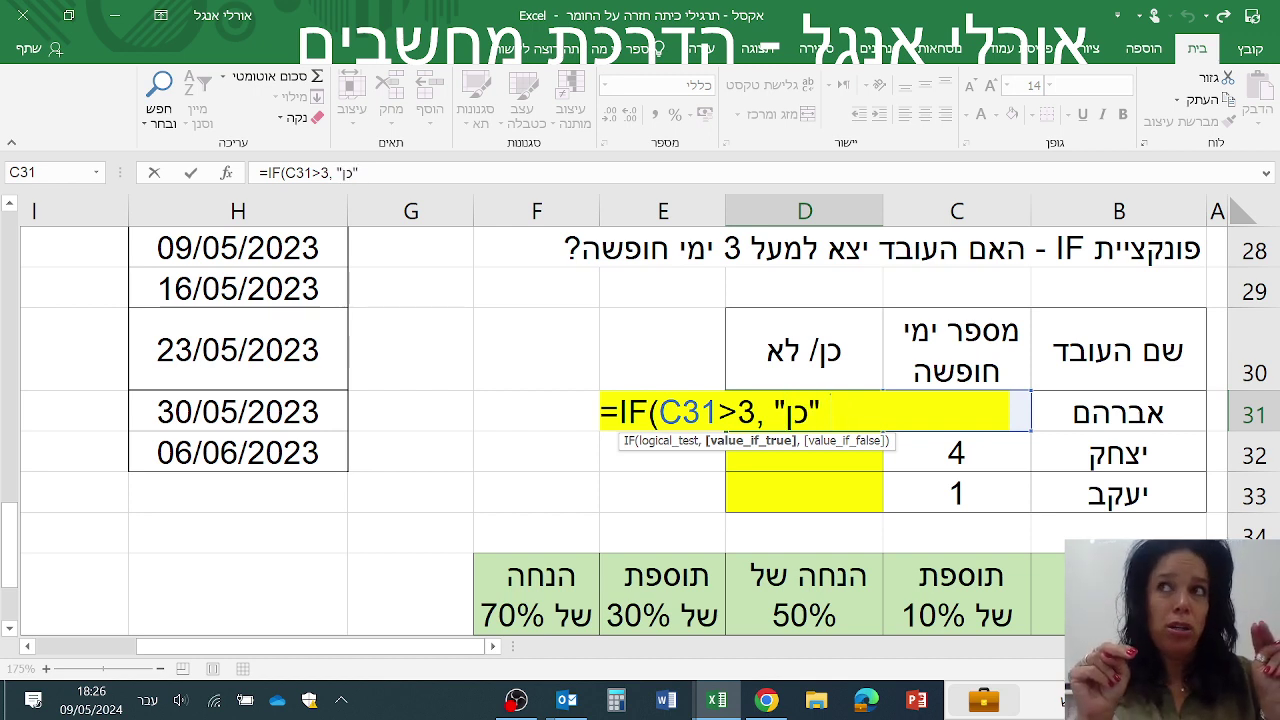
pyautogui.write('ת')
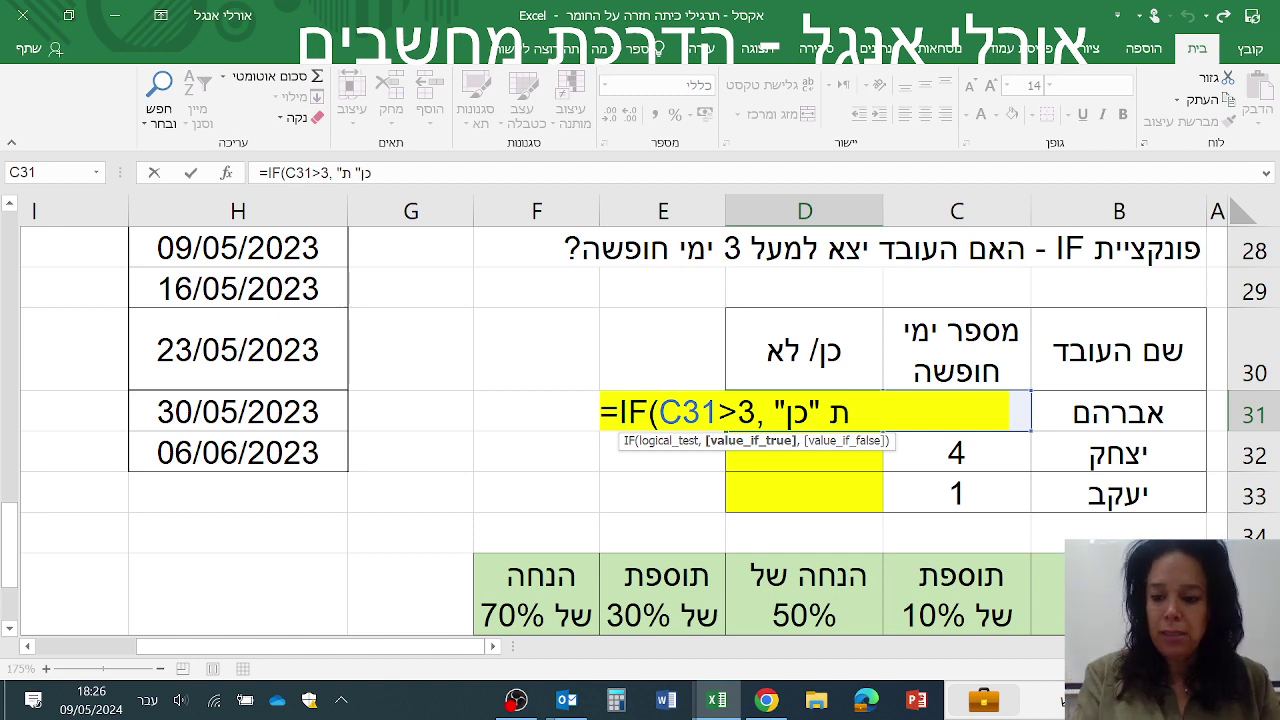
pyautogui.press('BackSpace')
pyautogui.write(',')
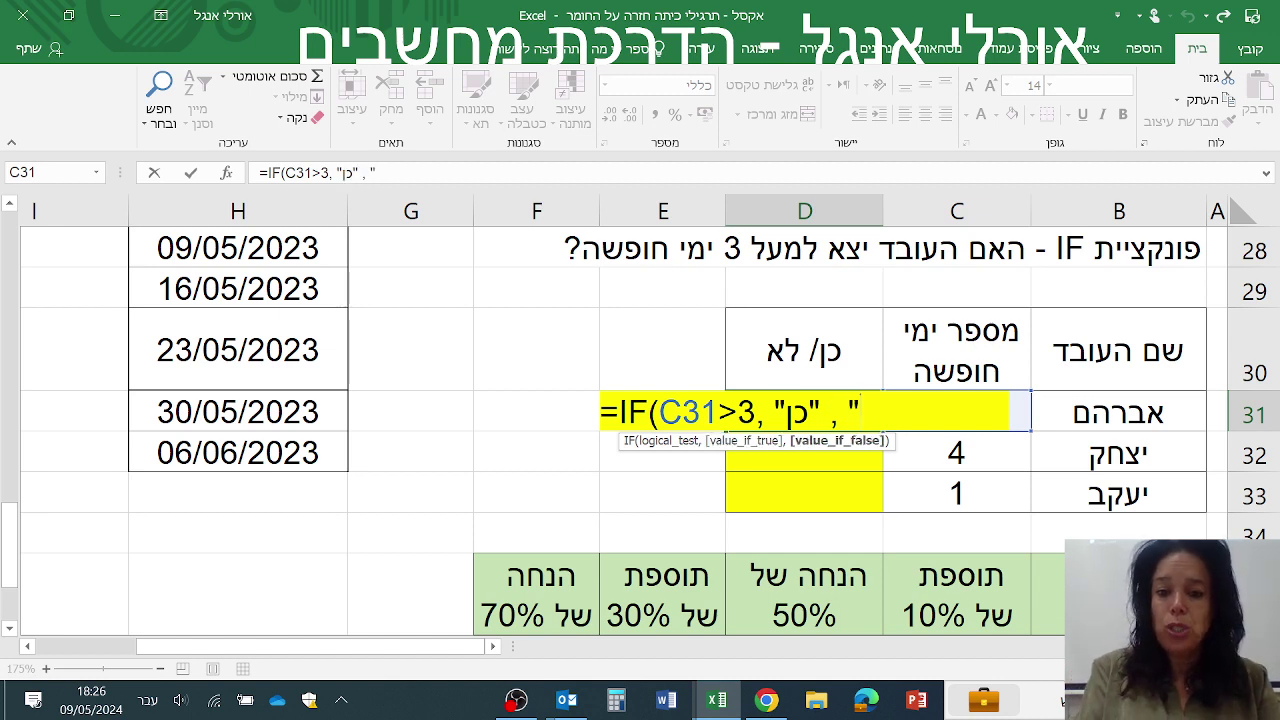
pyautogui.write('לא"')
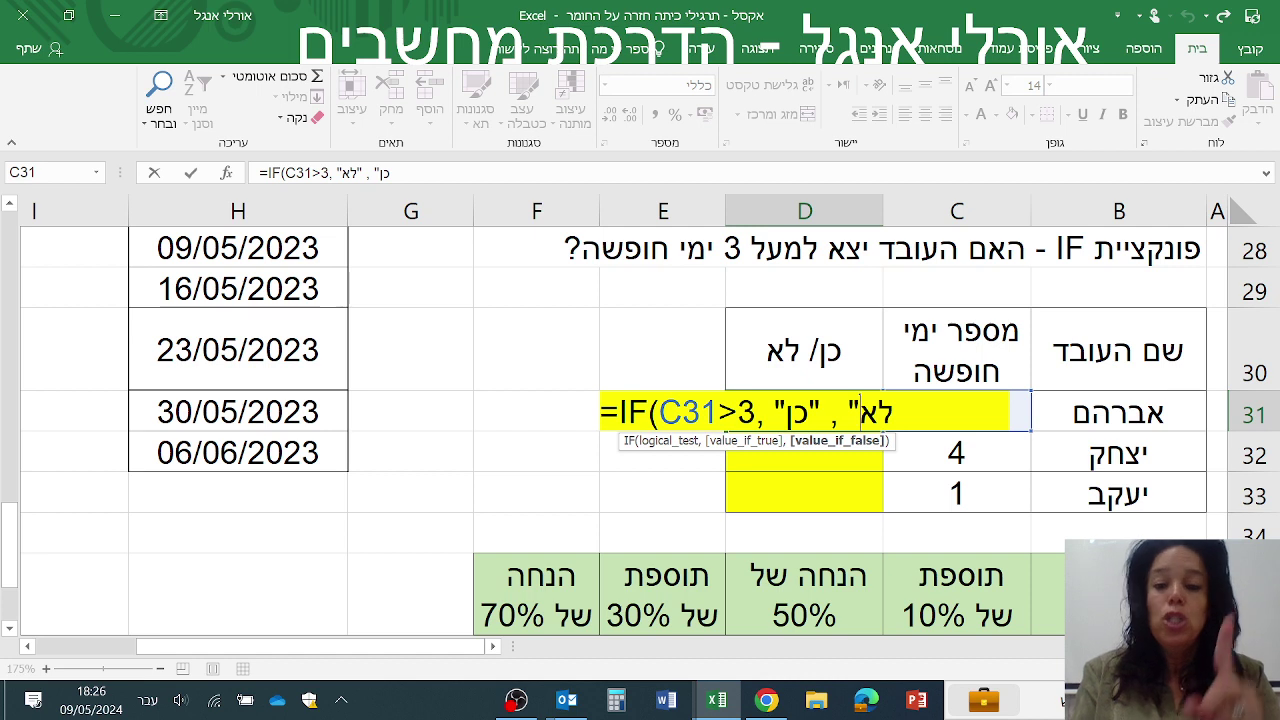
pyautogui.write('"')
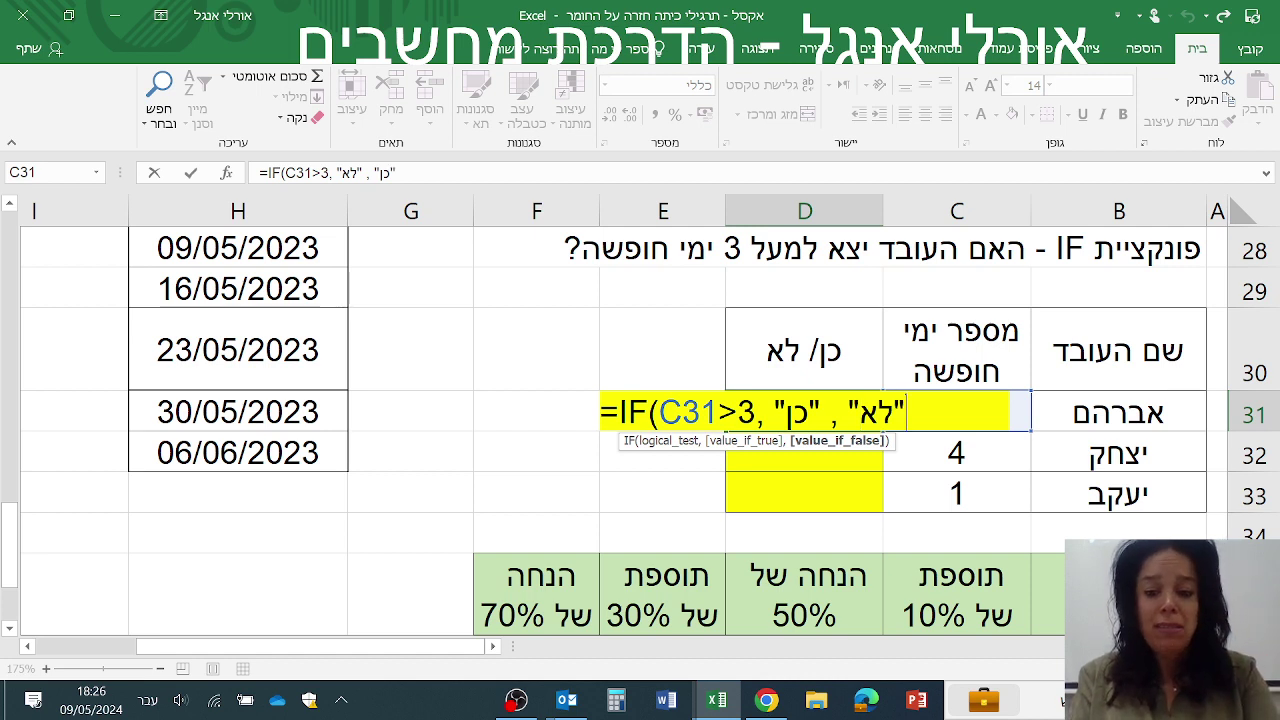
pyautogui.write(')')
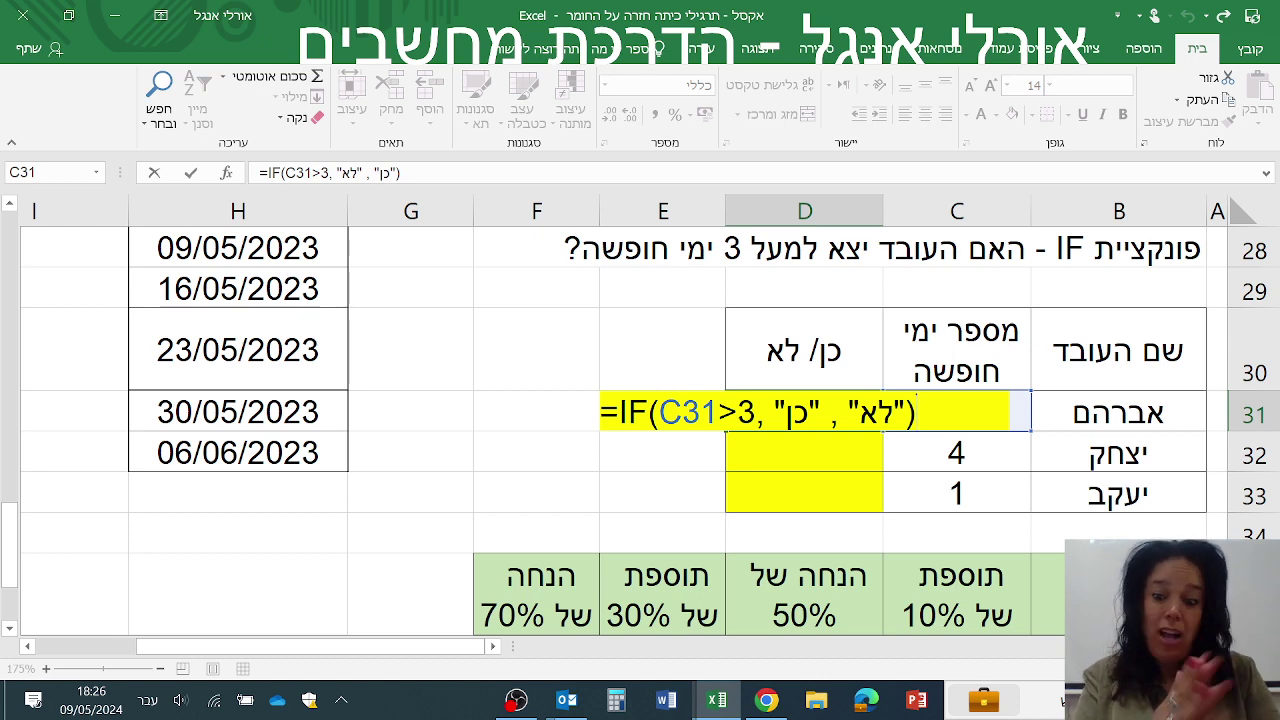
pyautogui.press('Return')
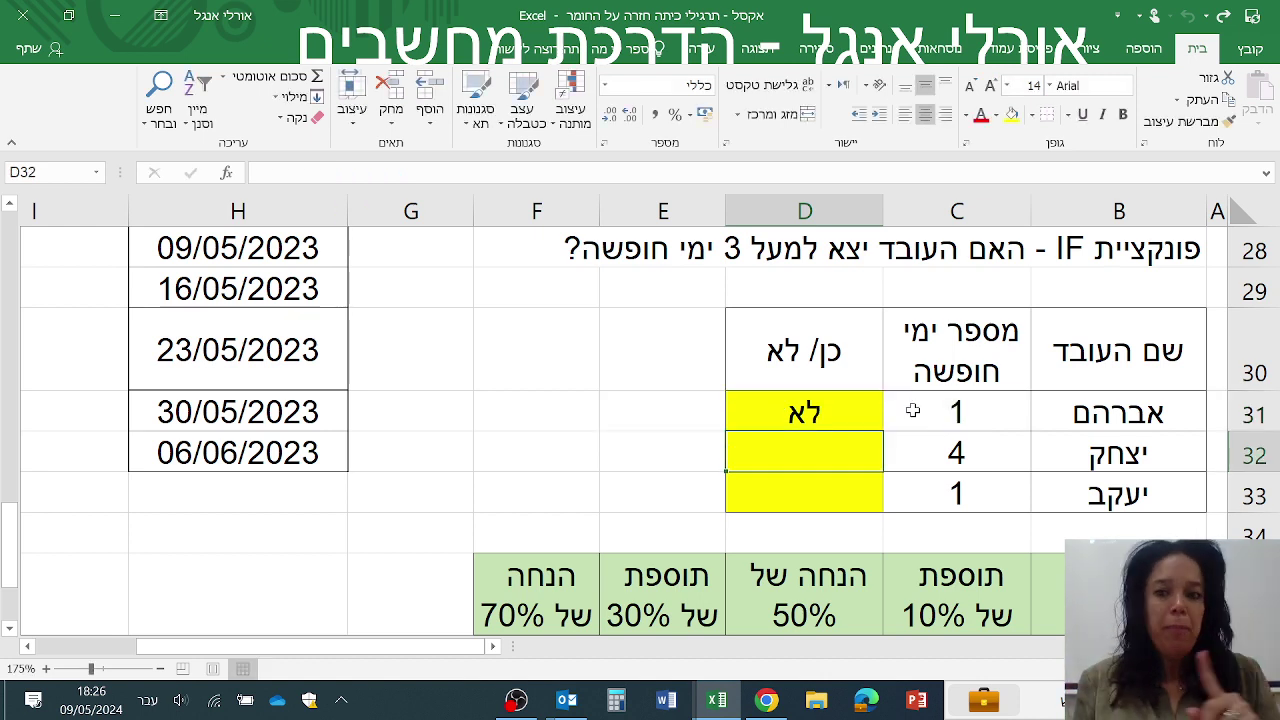
pyautogui.click(912, 410)
pyautogui.write('5')
pyautogui.press('Return')
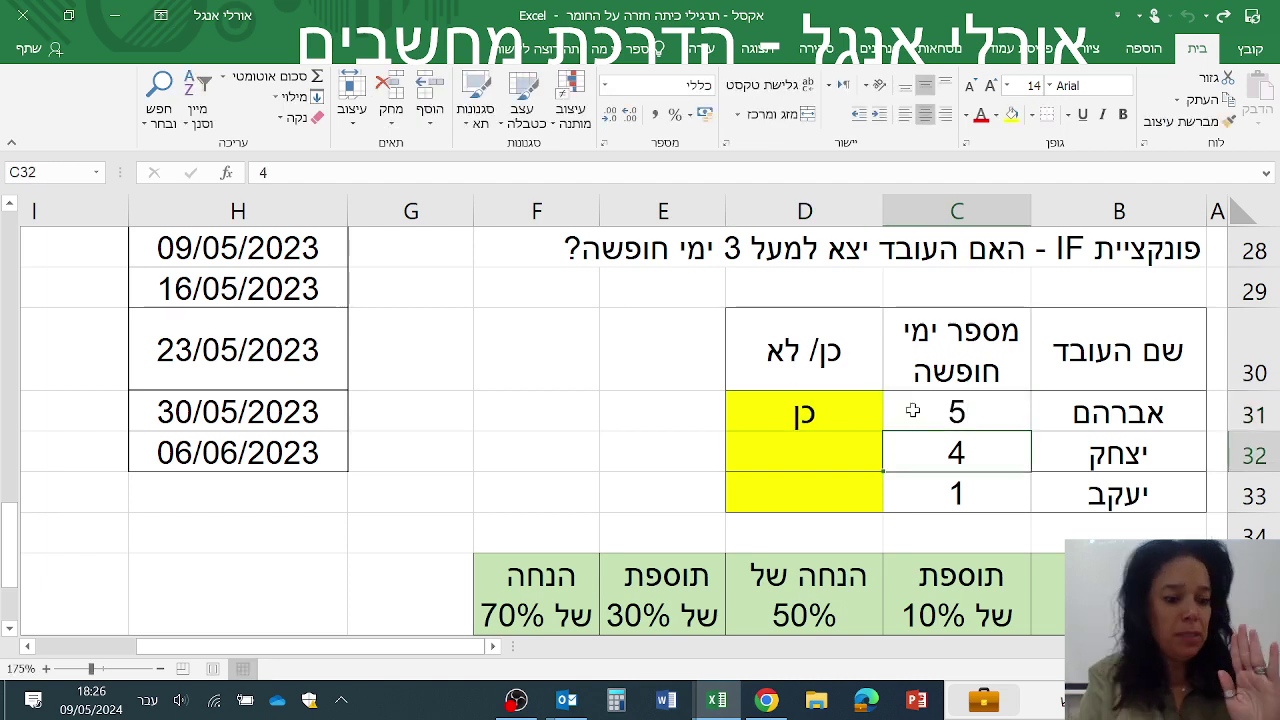
pyautogui.hotkey('ctrl', 'z')
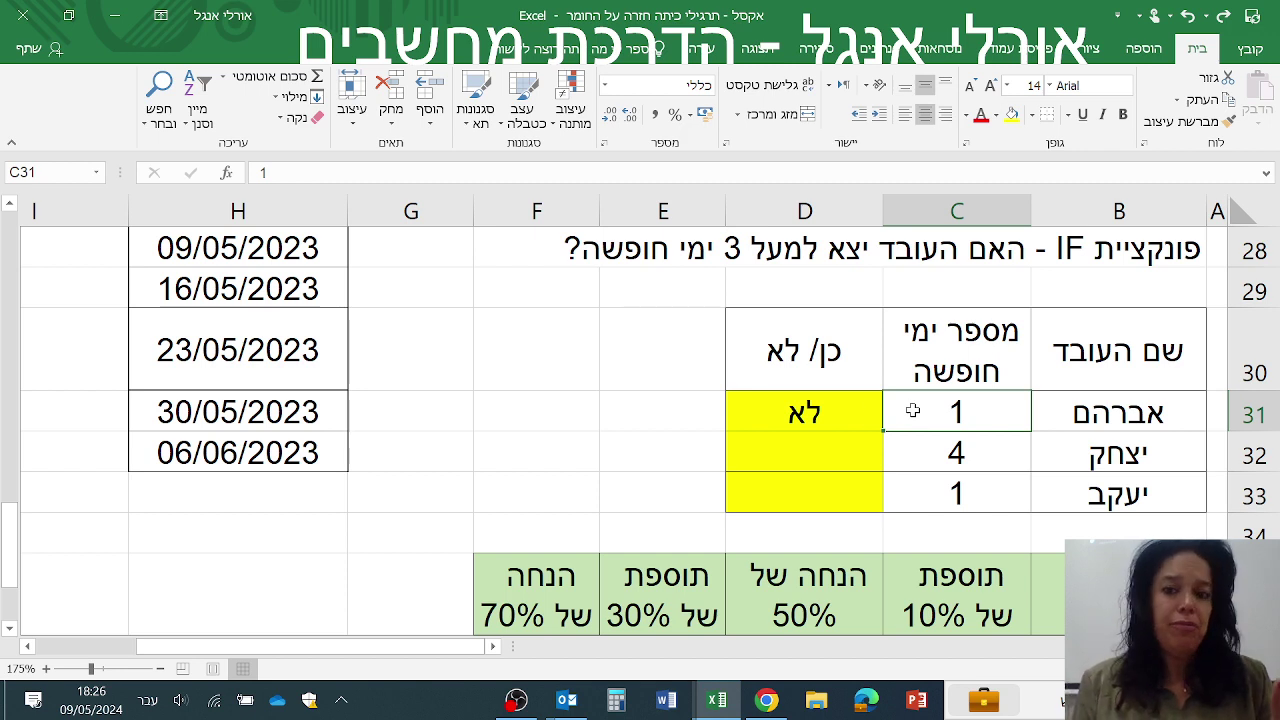
pyautogui.click(781, 415)
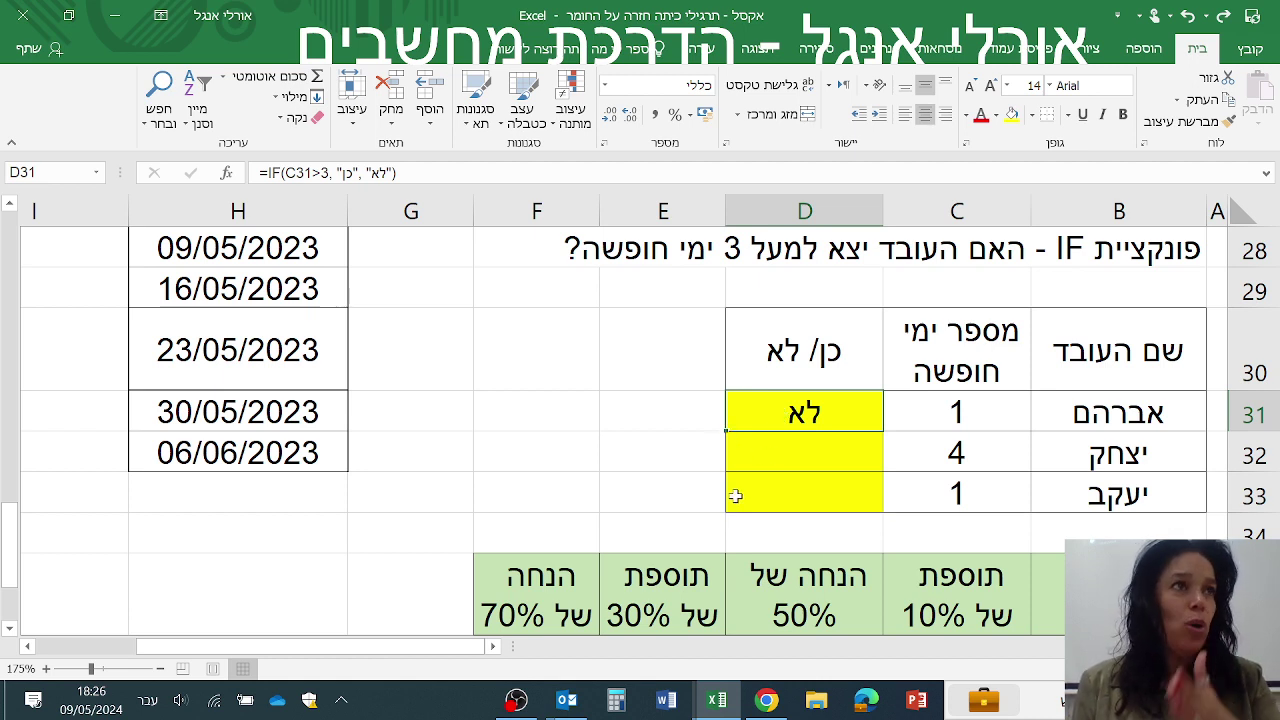
pyautogui.click(762, 462)
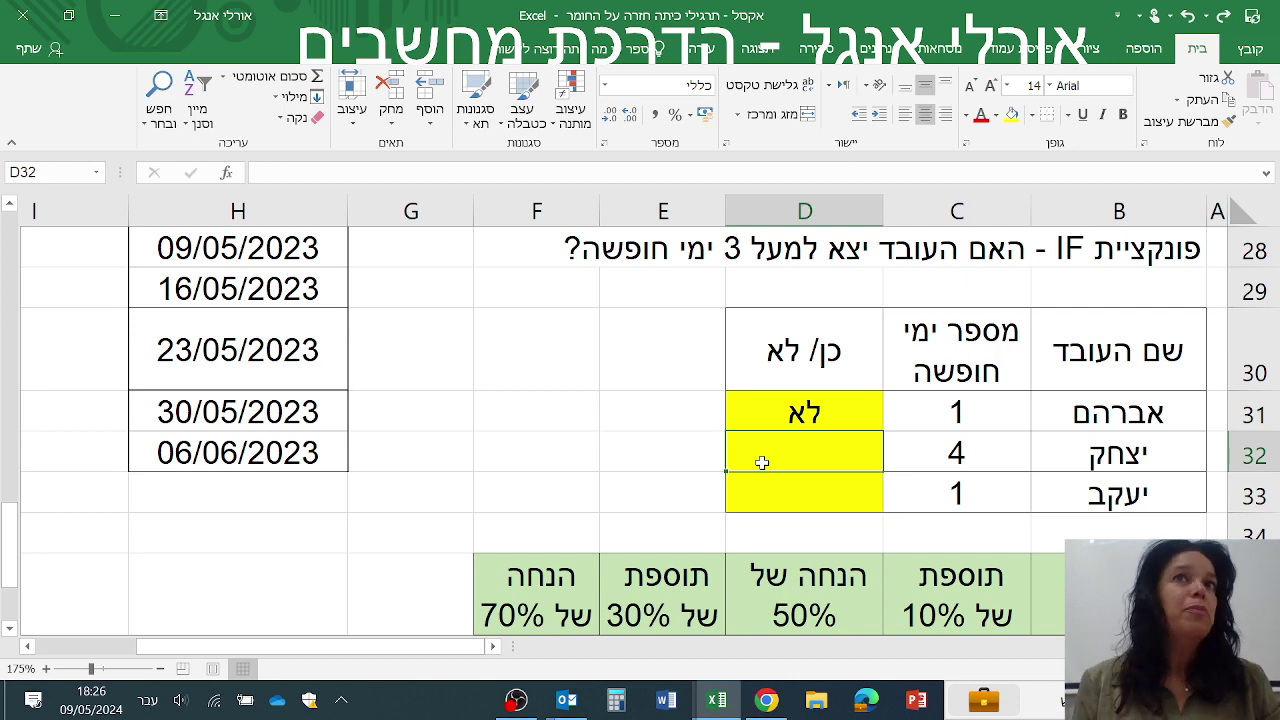
# Insert an empty IF function into D32 and move its arguments dialog off columns C and D
pyautogui.click(228, 175)
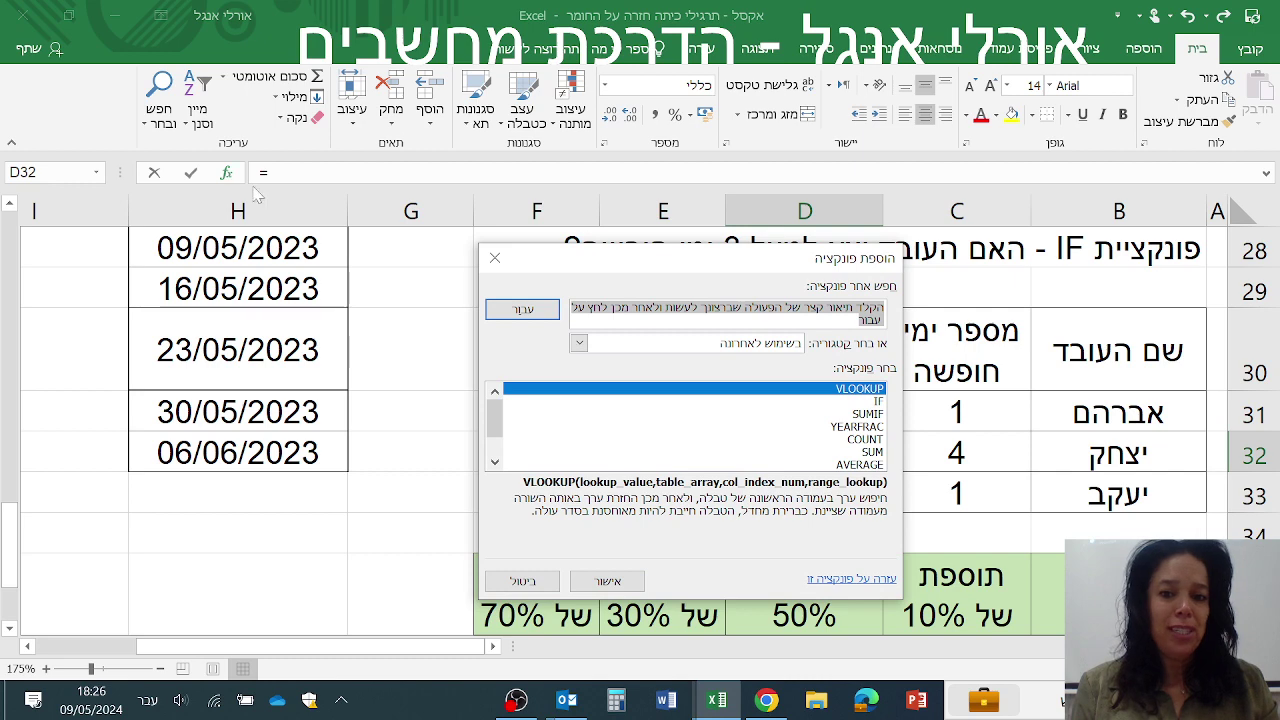
pyautogui.click(877, 402)
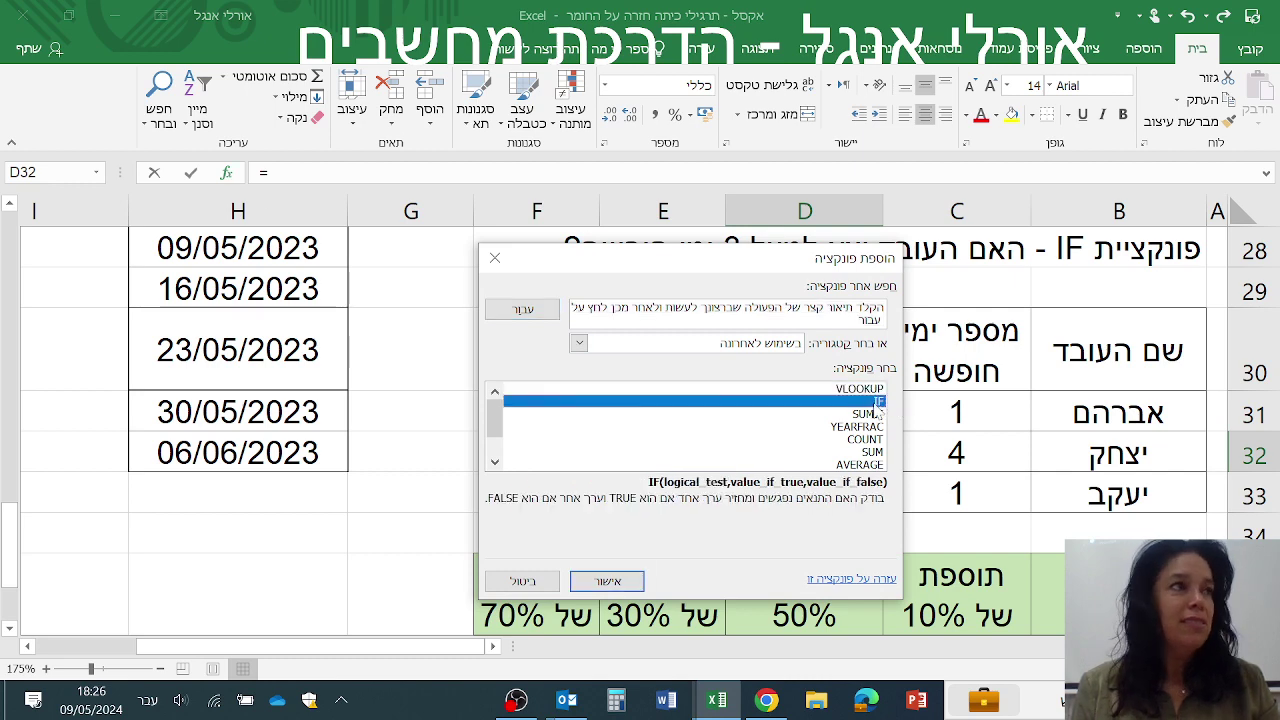
pyautogui.click(632, 580)
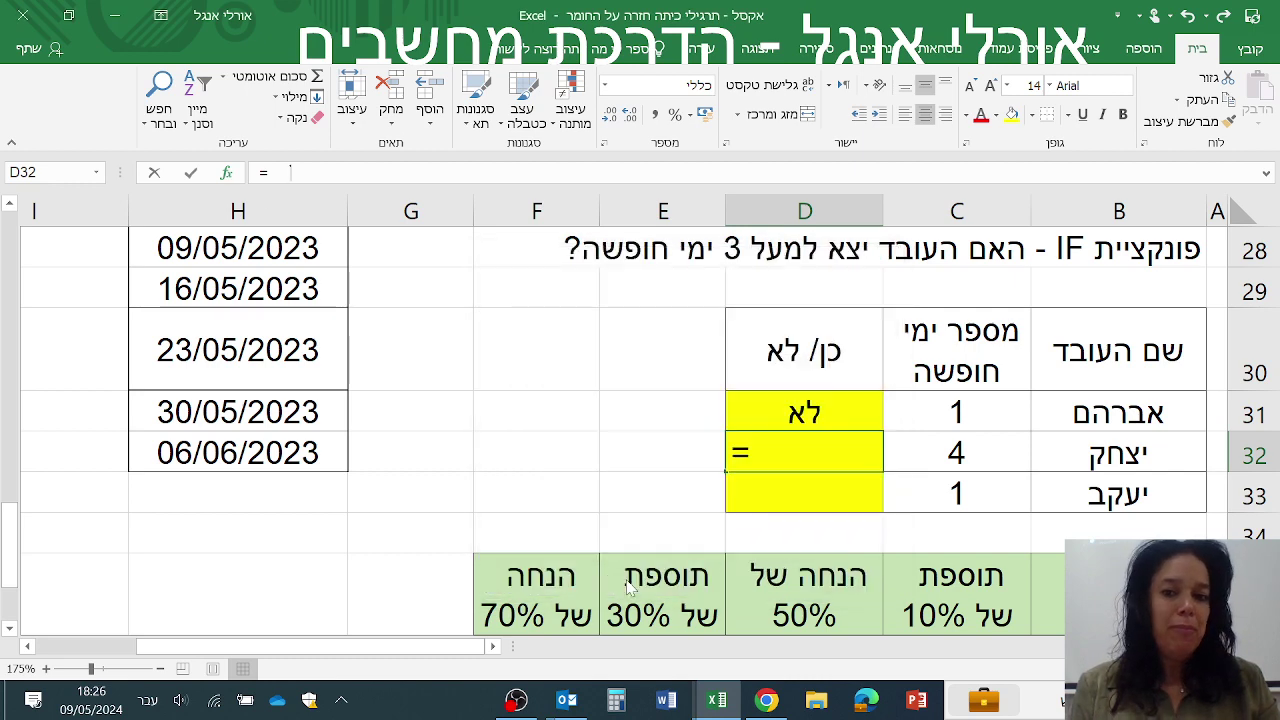
pyautogui.moveTo(726, 308); pyautogui.dragTo(463, 300)
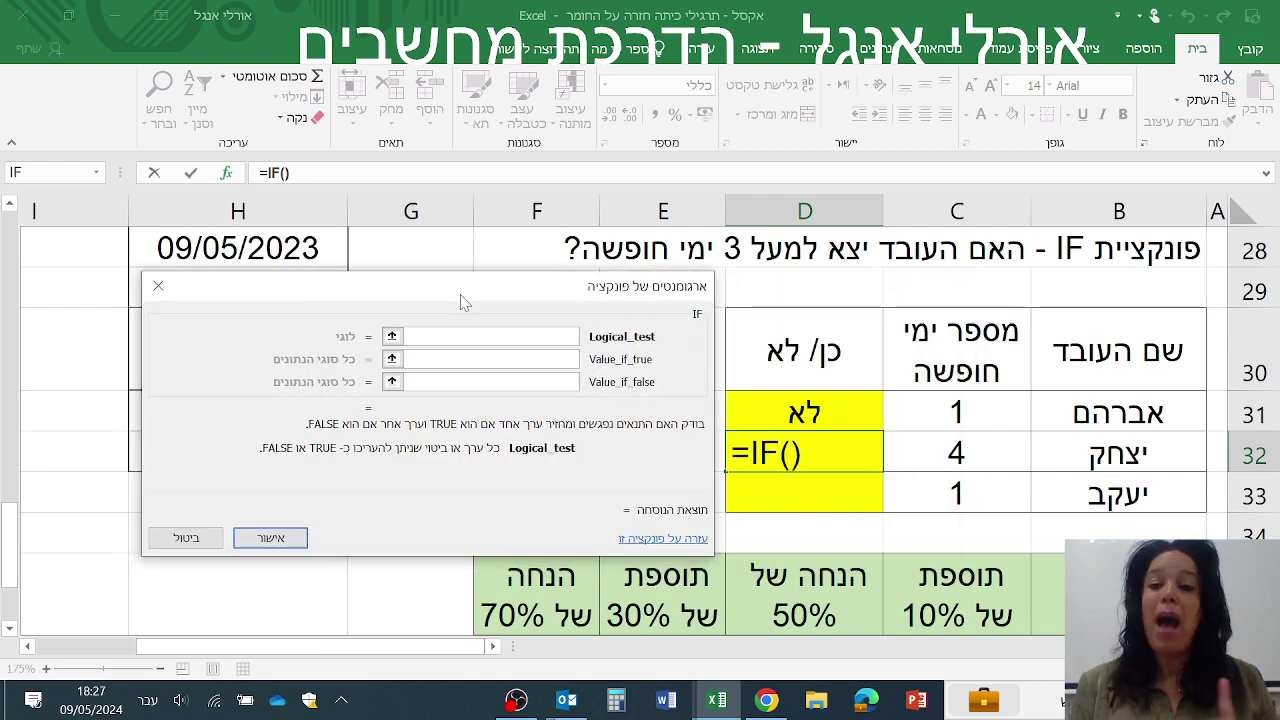
# Set D32's IF arguments to C32<3, true "לא", false "כן", and confirm
pyautogui.click(917, 456)
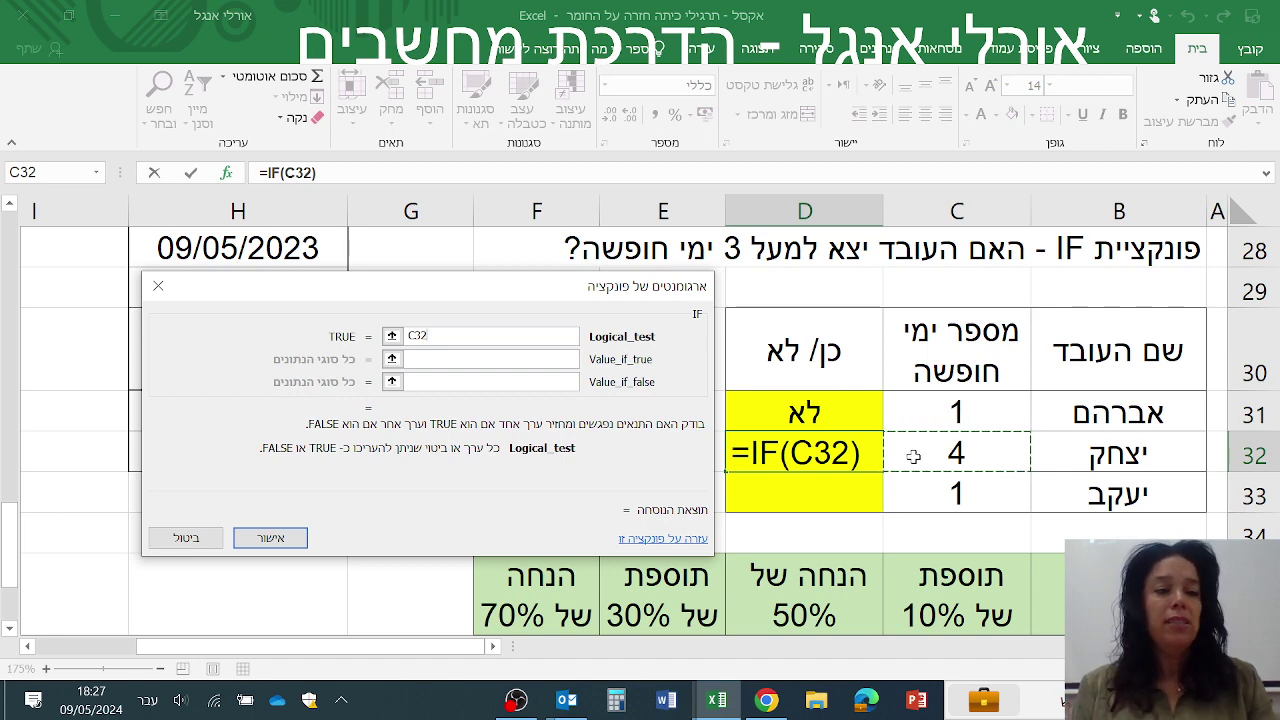
pyautogui.write('<')
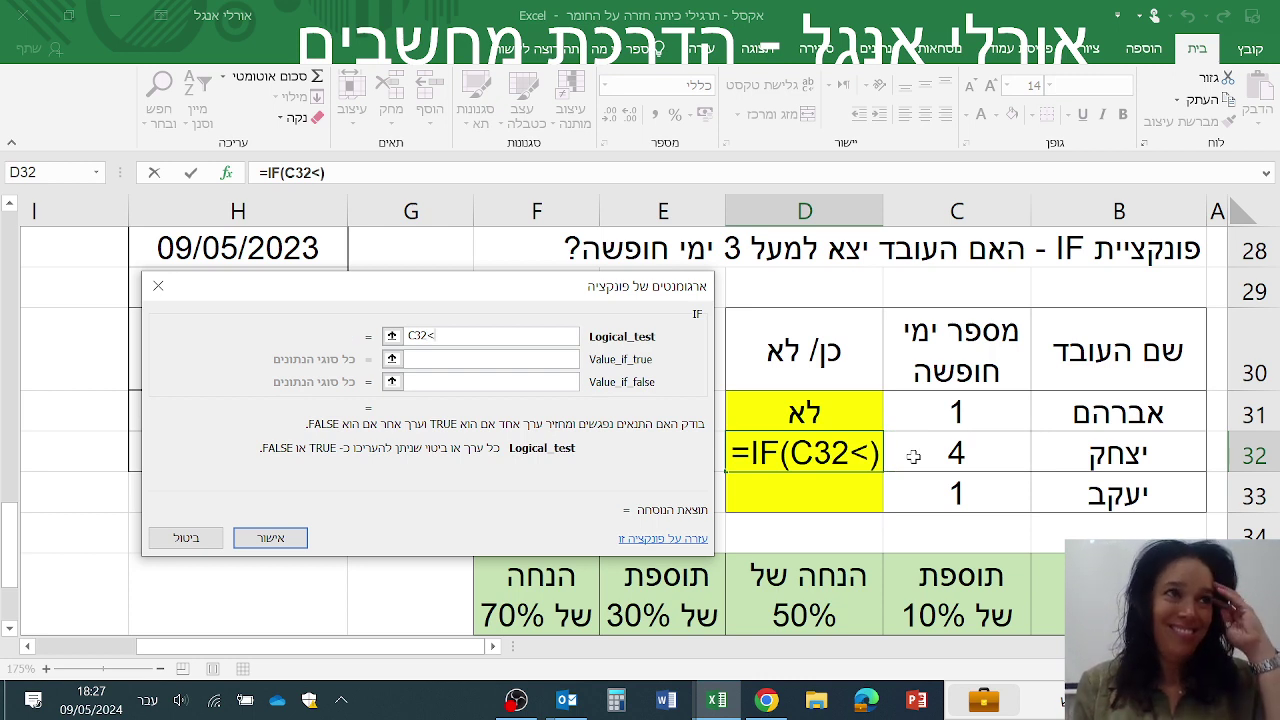
pyautogui.write('3')
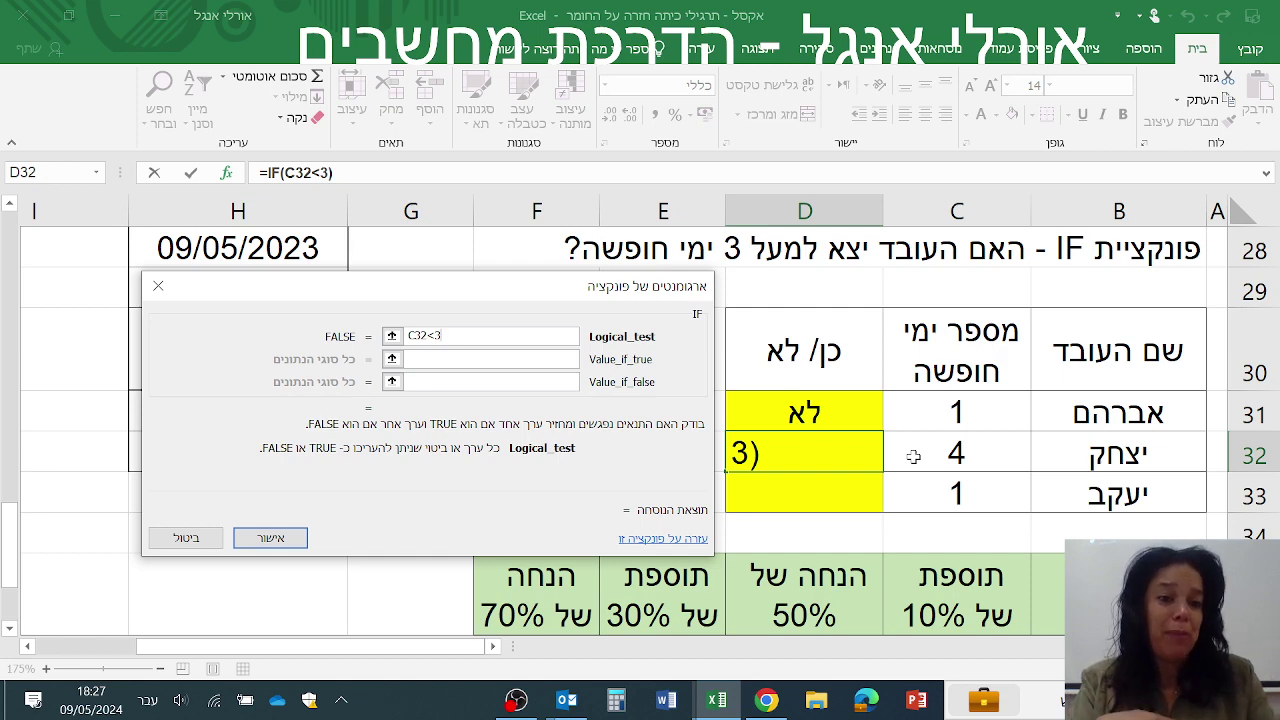
pyautogui.press('Tab')
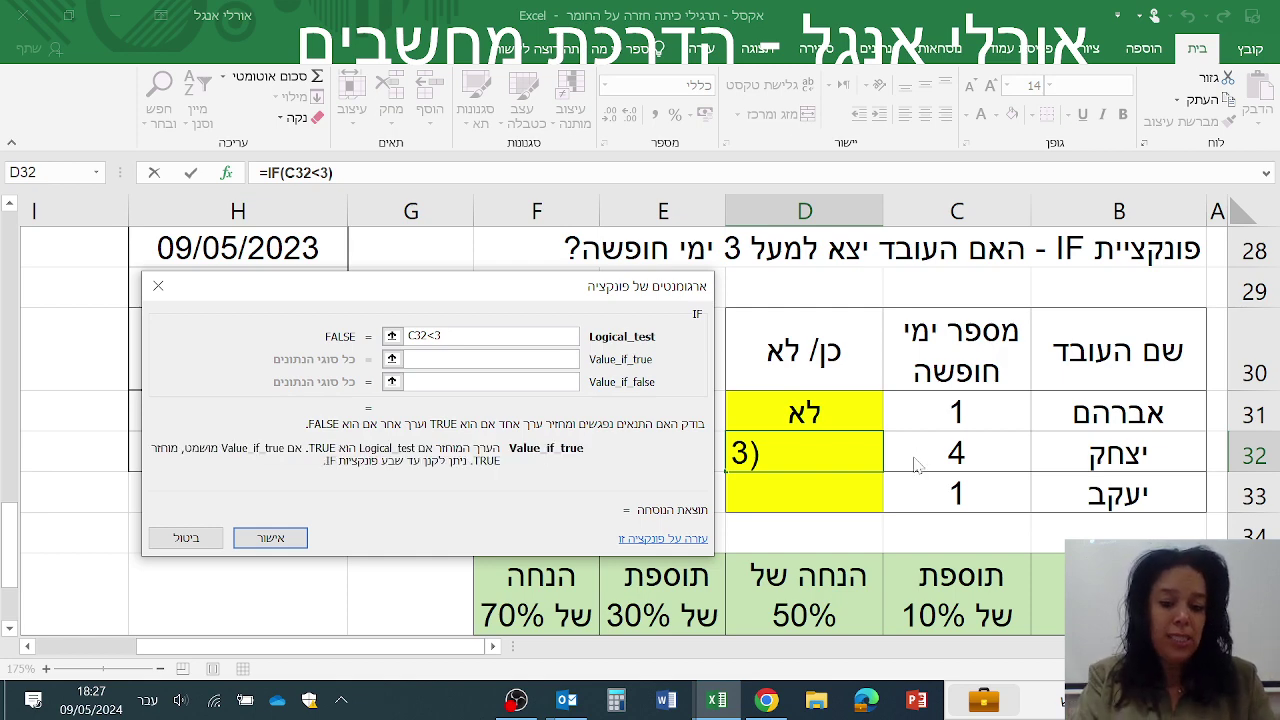
pyautogui.write('לא')
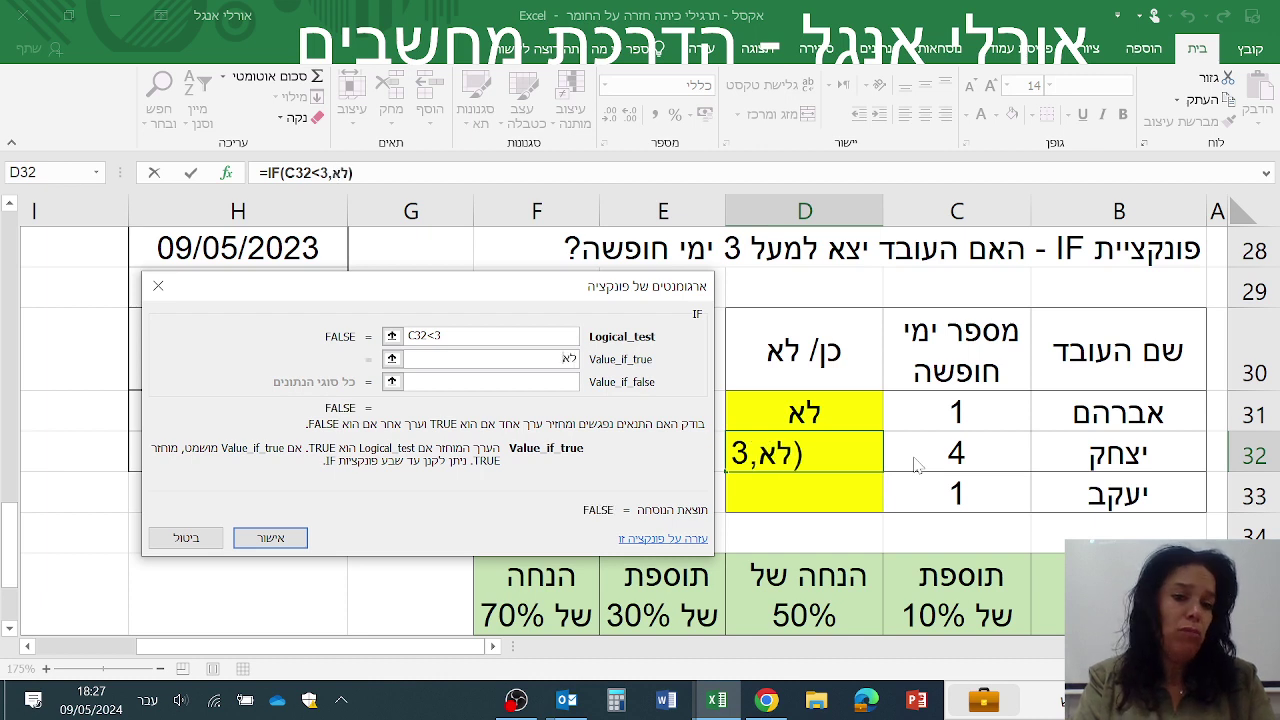
pyautogui.press('Tab')
pyautogui.write('כן')
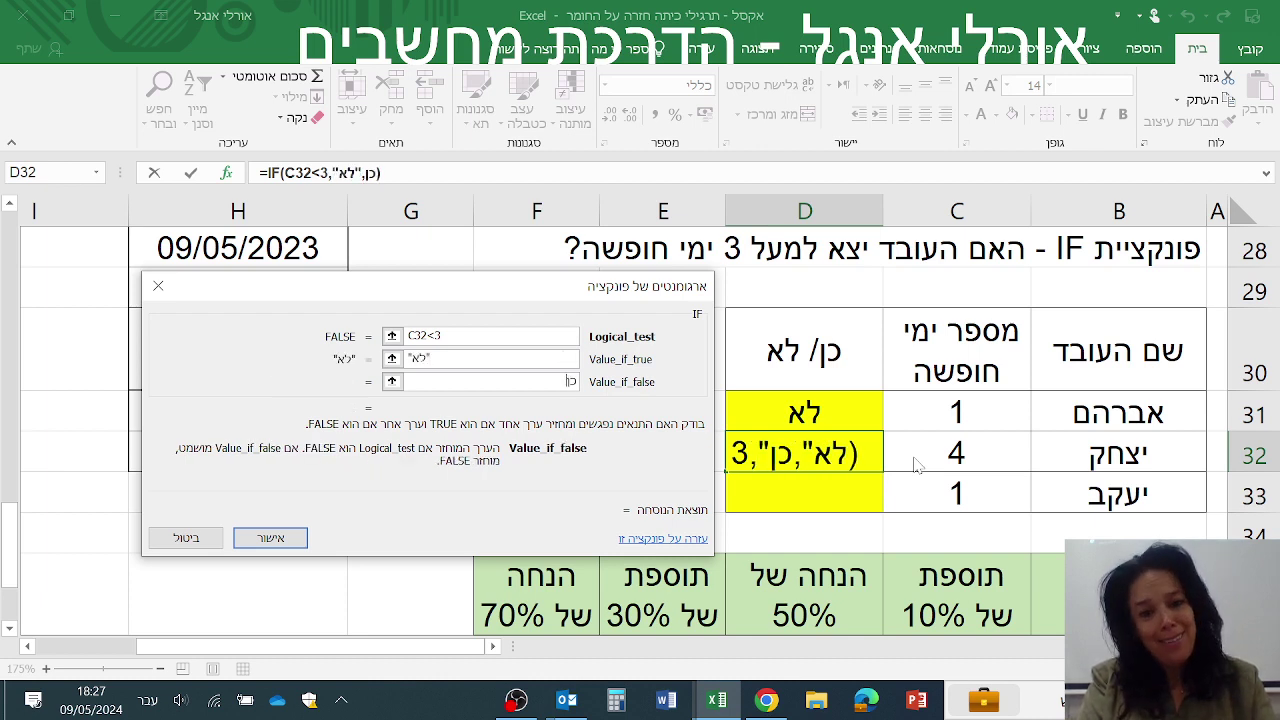
pyautogui.press('Tab')
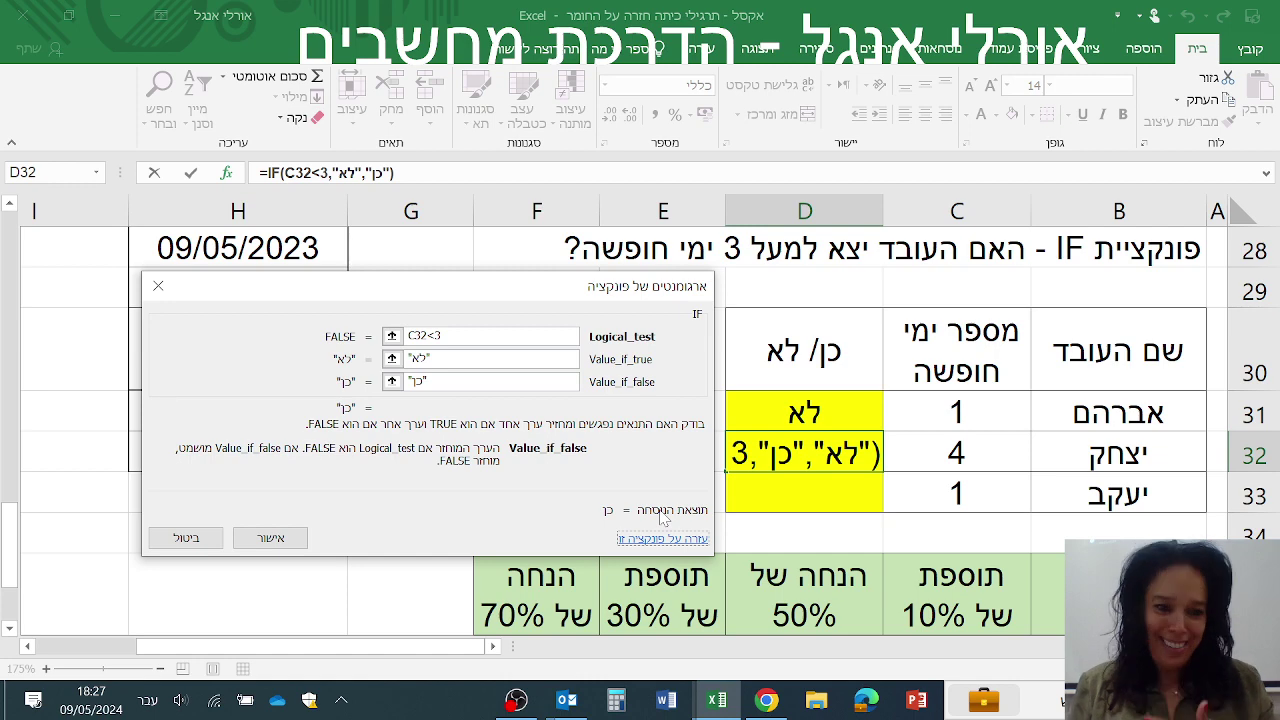
pyautogui.click(270, 537)
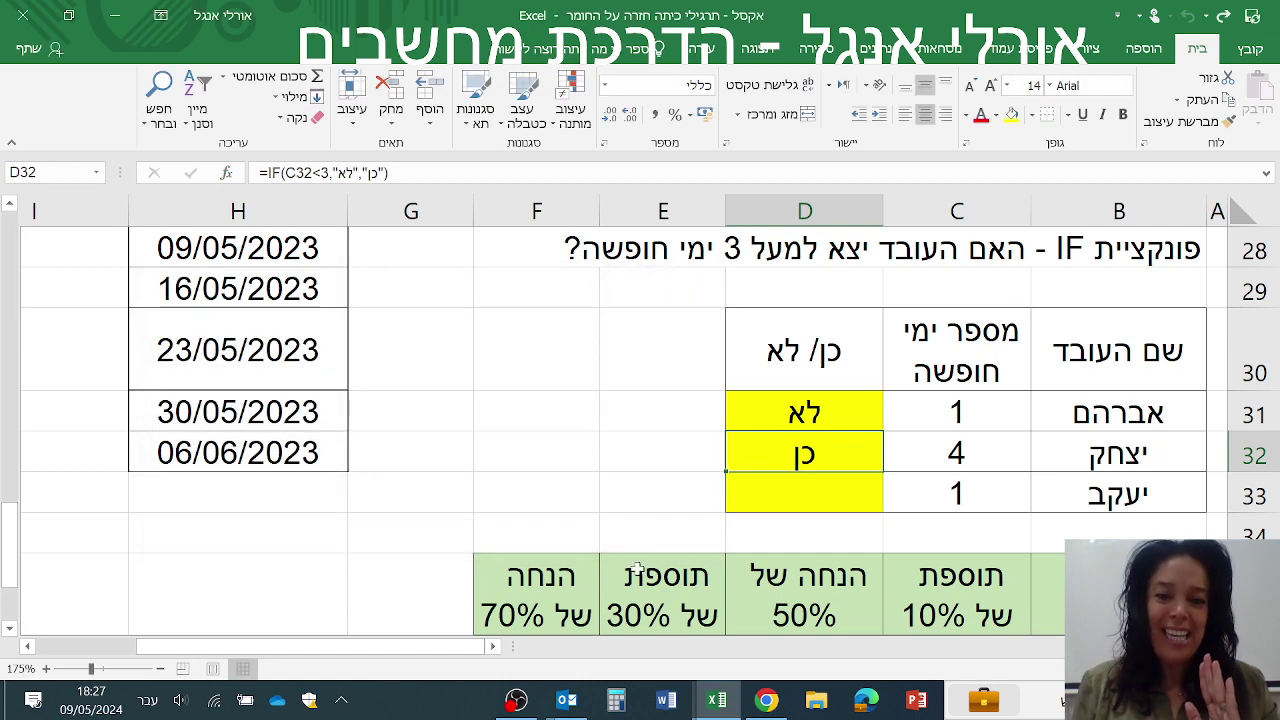
# Fill the D32 formula down to D33, then switch to the OBS recorder
pyautogui.moveTo(725, 471); pyautogui.dragTo(730, 510)
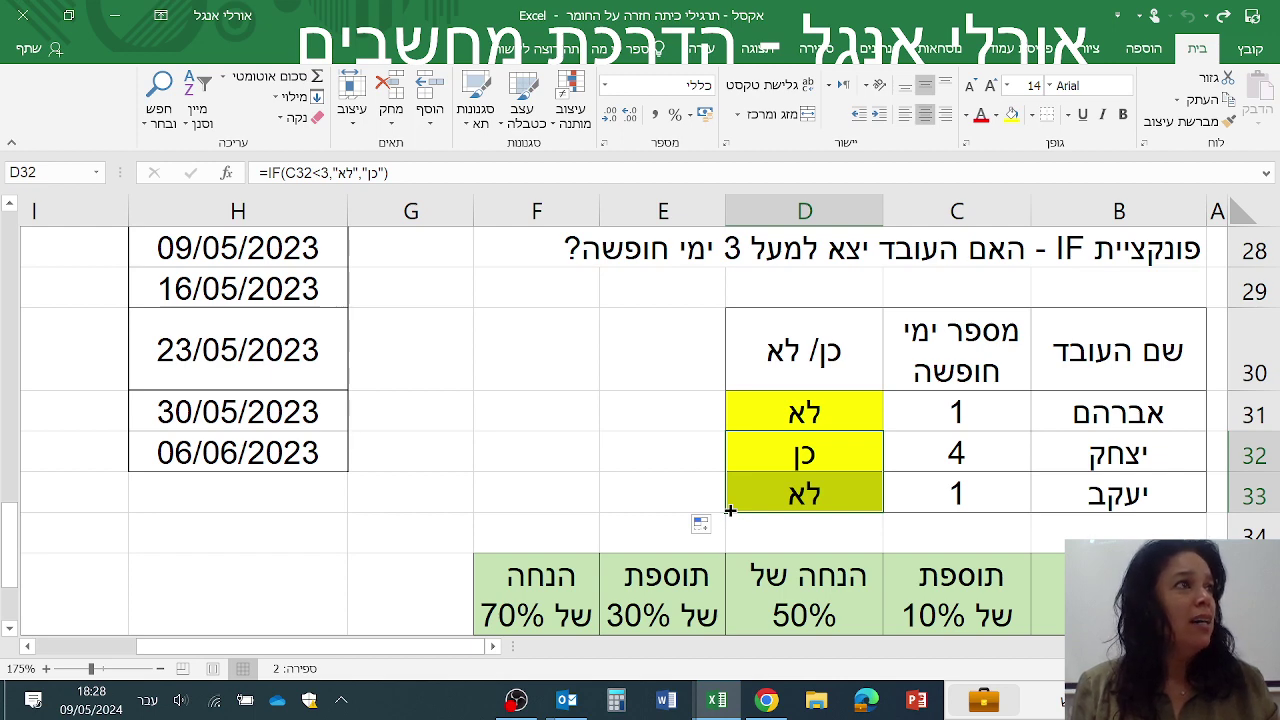
pyautogui.click(516, 703)
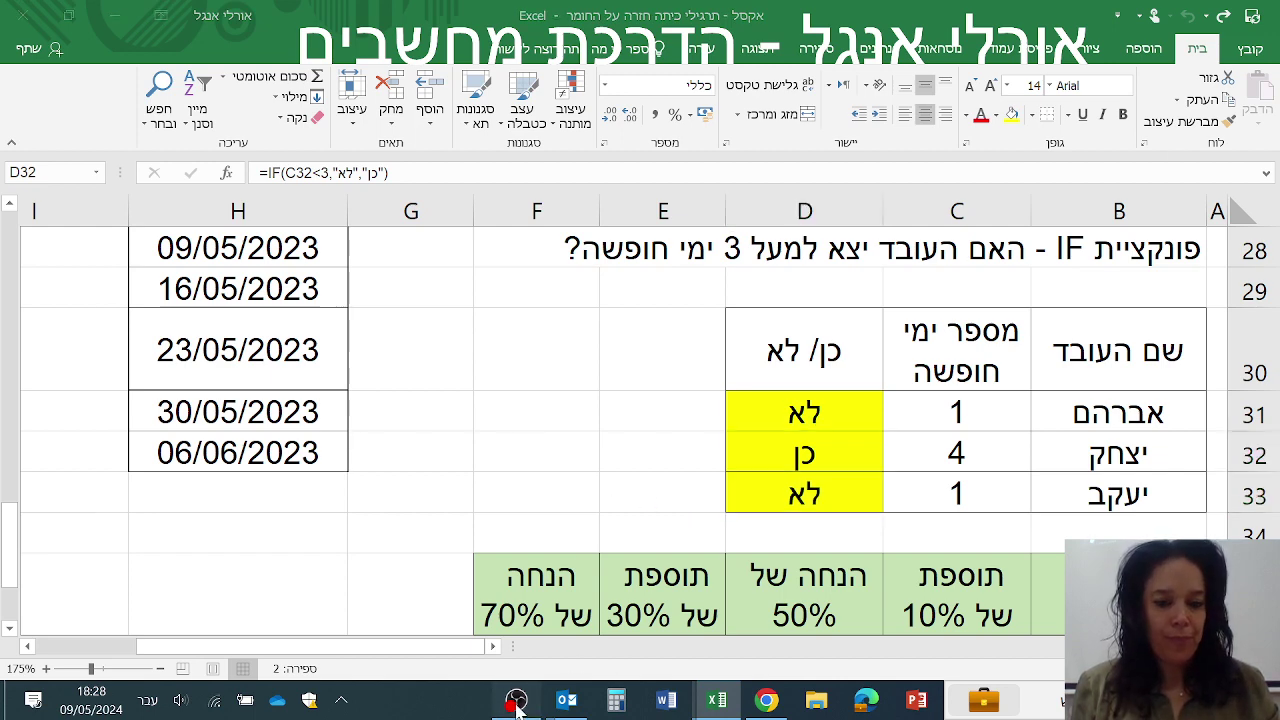